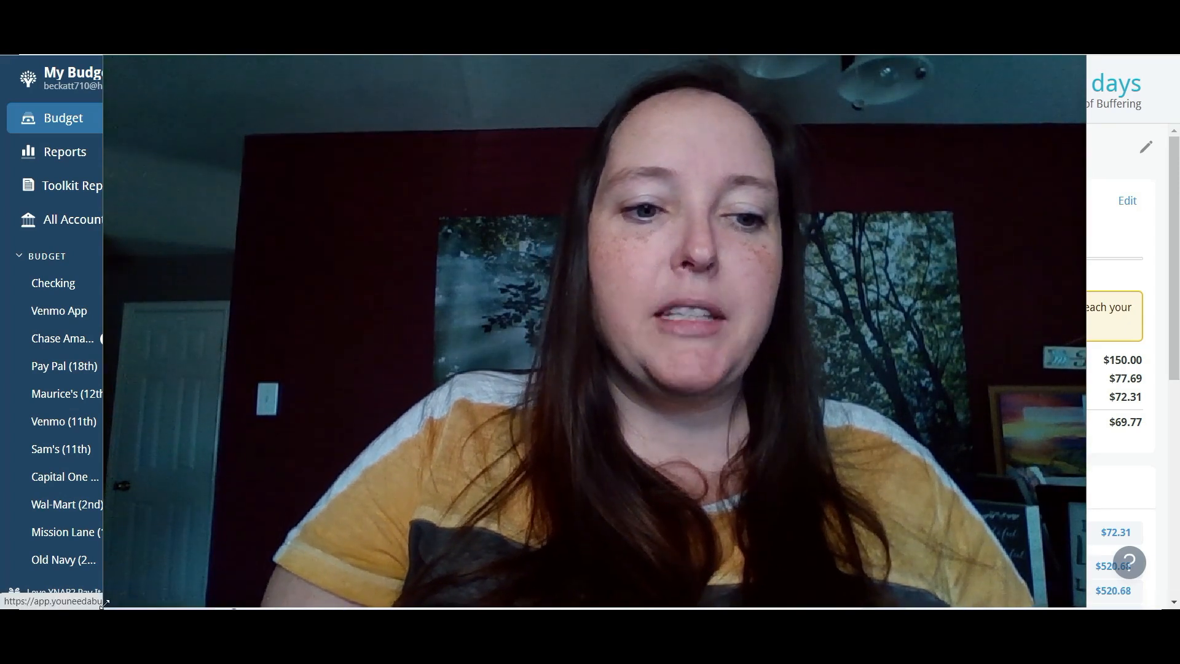
{"action": "left_click_drag", "start_coordinate": [105, 604], "coordinate": [498, 204]}
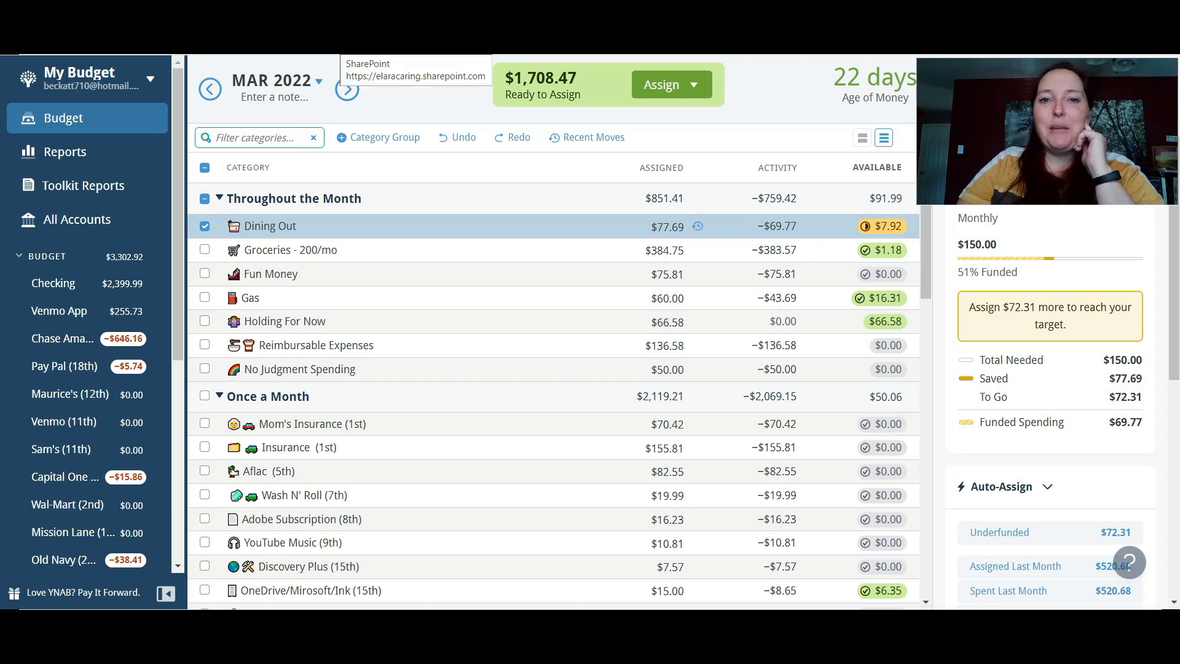
{"action": "left_click", "coordinate": [663, 273]}
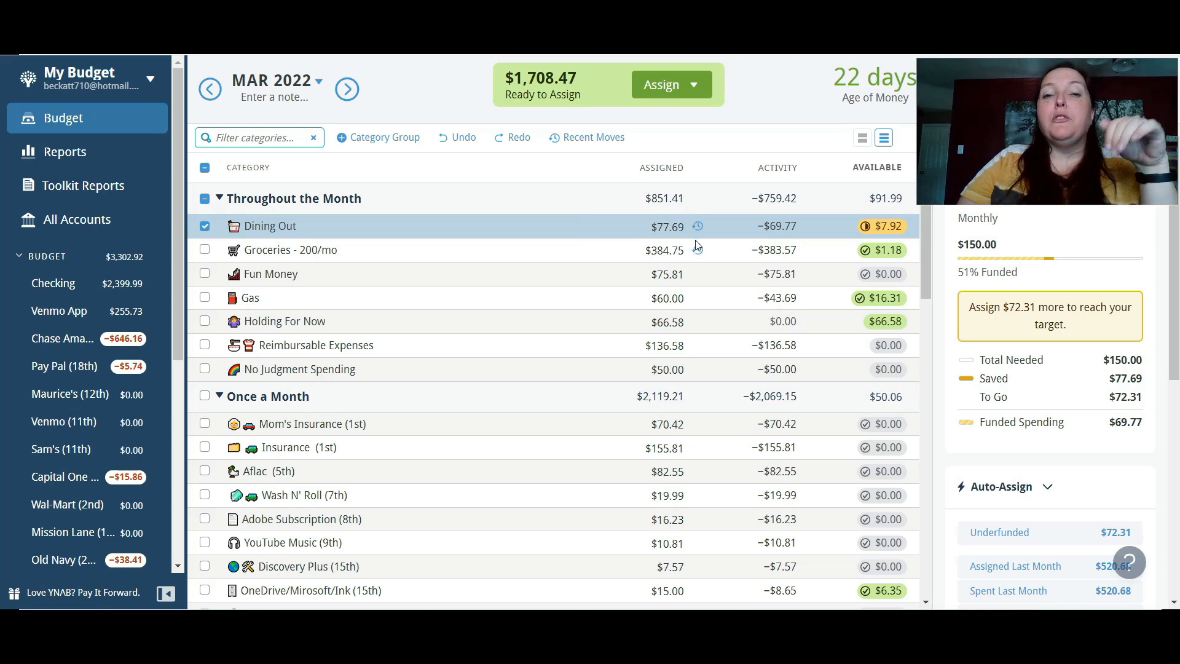
- Review the Dining Out category in the February 2022 budget and return to March 2022
{"action": "left_click", "coordinate": [210, 90]}
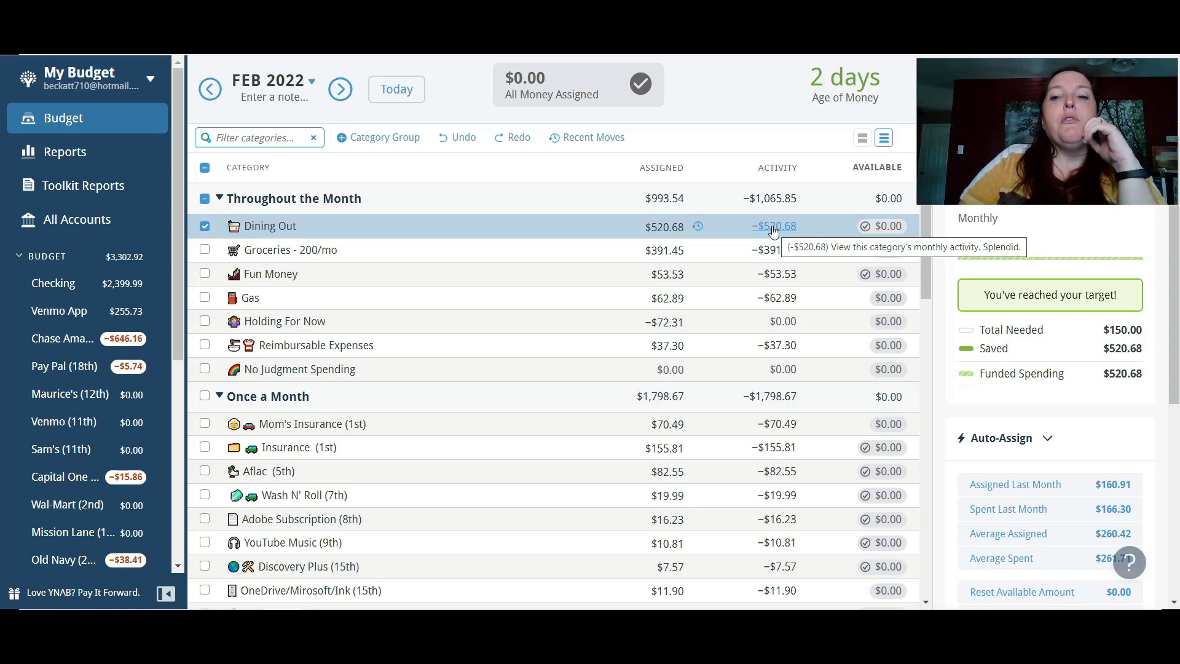
{"action": "left_click", "coordinate": [342, 90]}
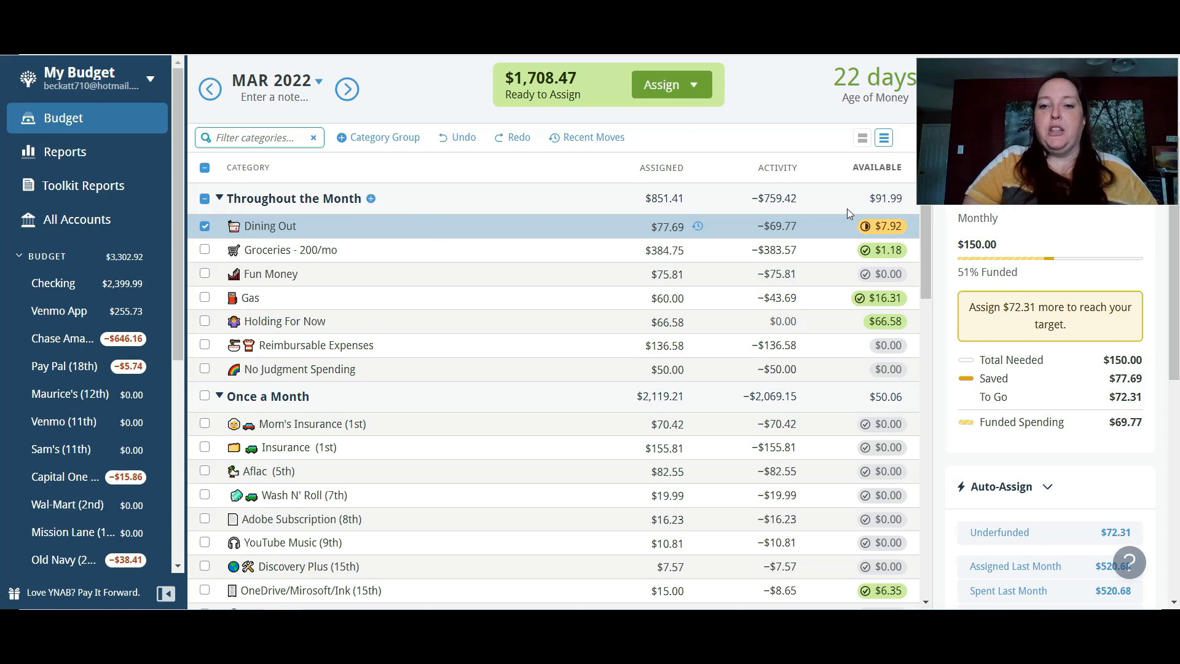
- Move the leftover $7.92 from the March Dining Out category to Ready to Assign
{"action": "left_click", "coordinate": [880, 226]}
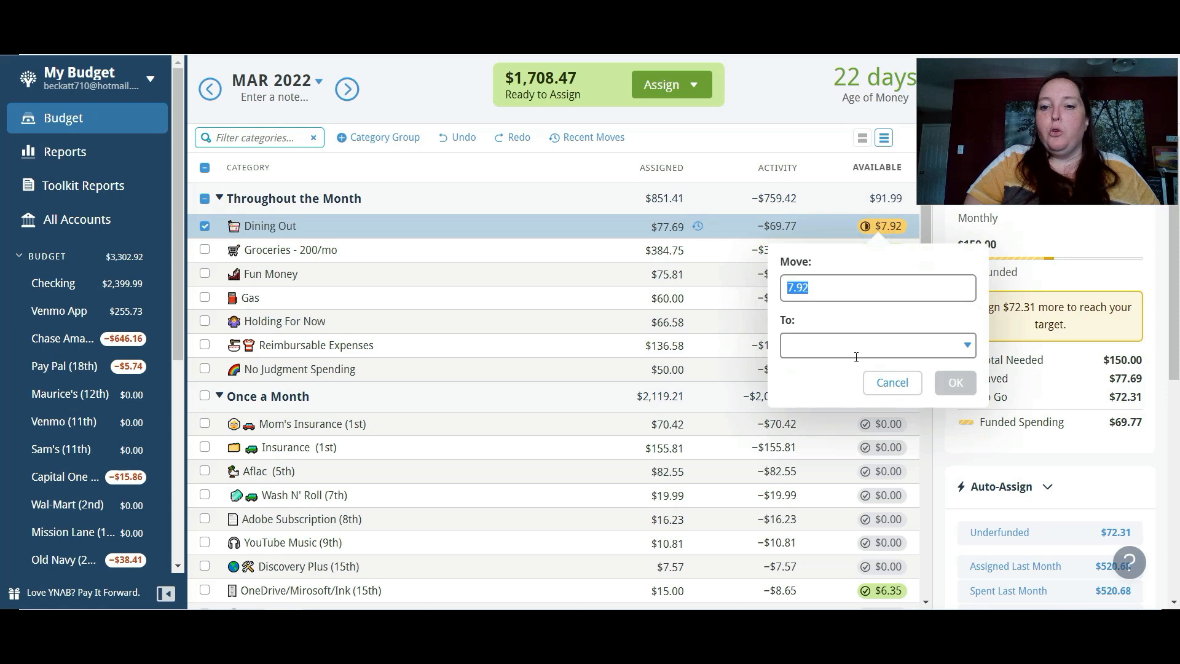
{"action": "left_click", "coordinate": [969, 347]}
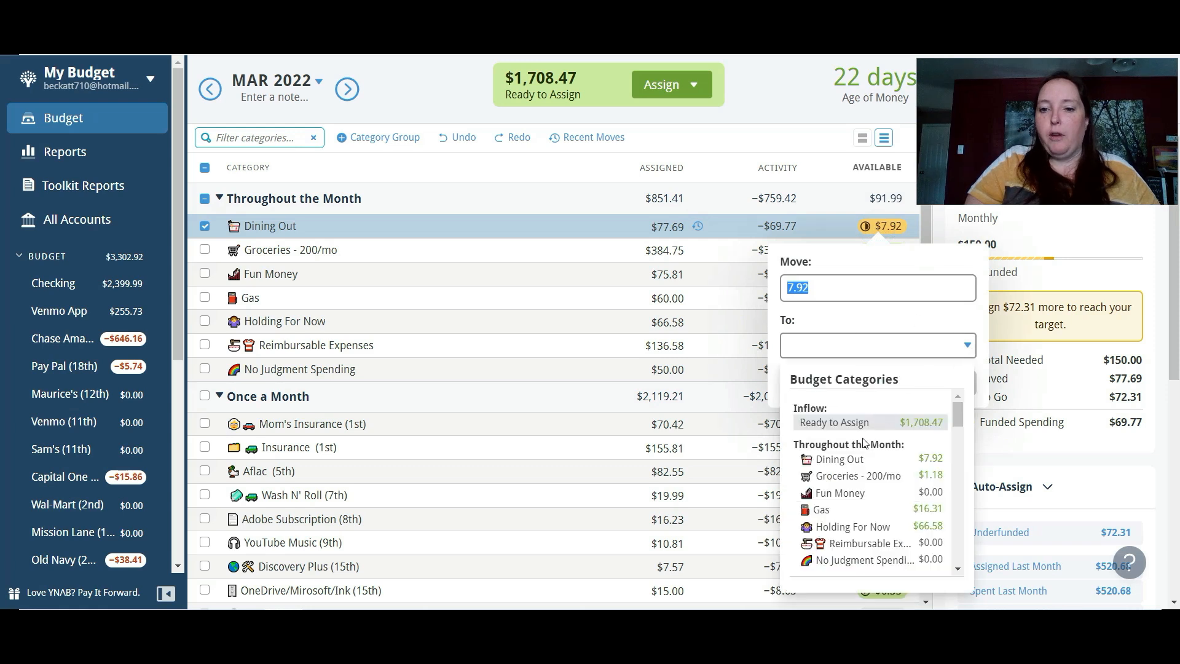
{"action": "left_click", "coordinate": [888, 423]}
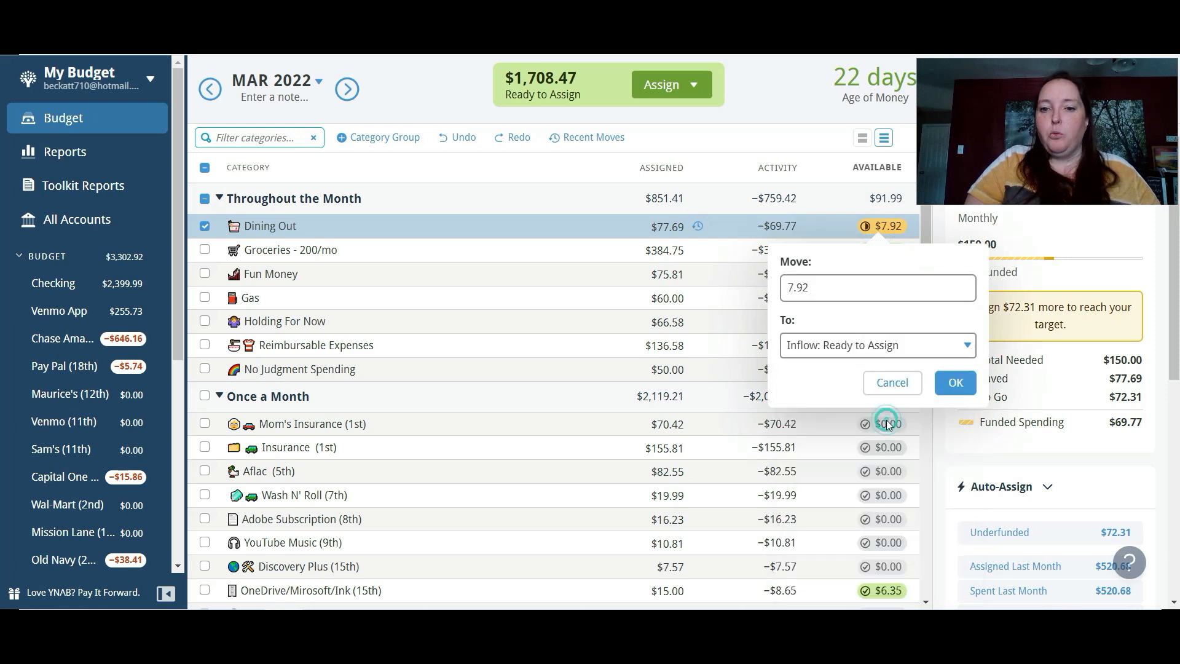
{"action": "left_click", "coordinate": [957, 382]}
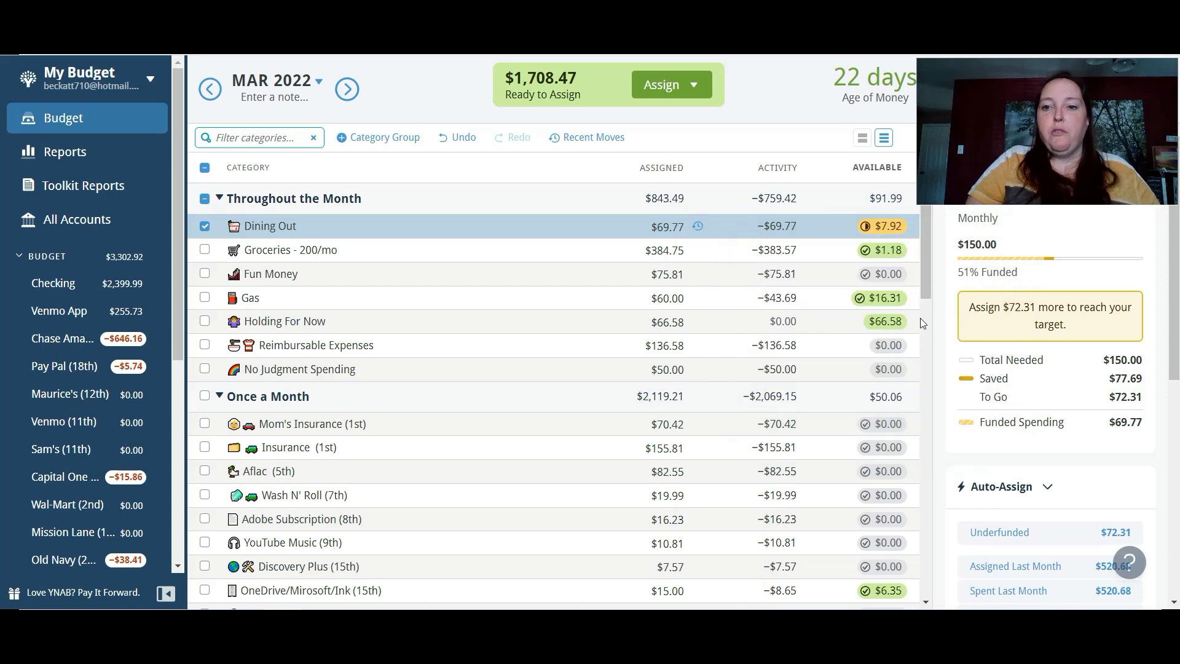
- Move the leftover $1.18 from the March Groceries category to Ready to Assign
{"action": "left_click", "coordinate": [895, 252]}
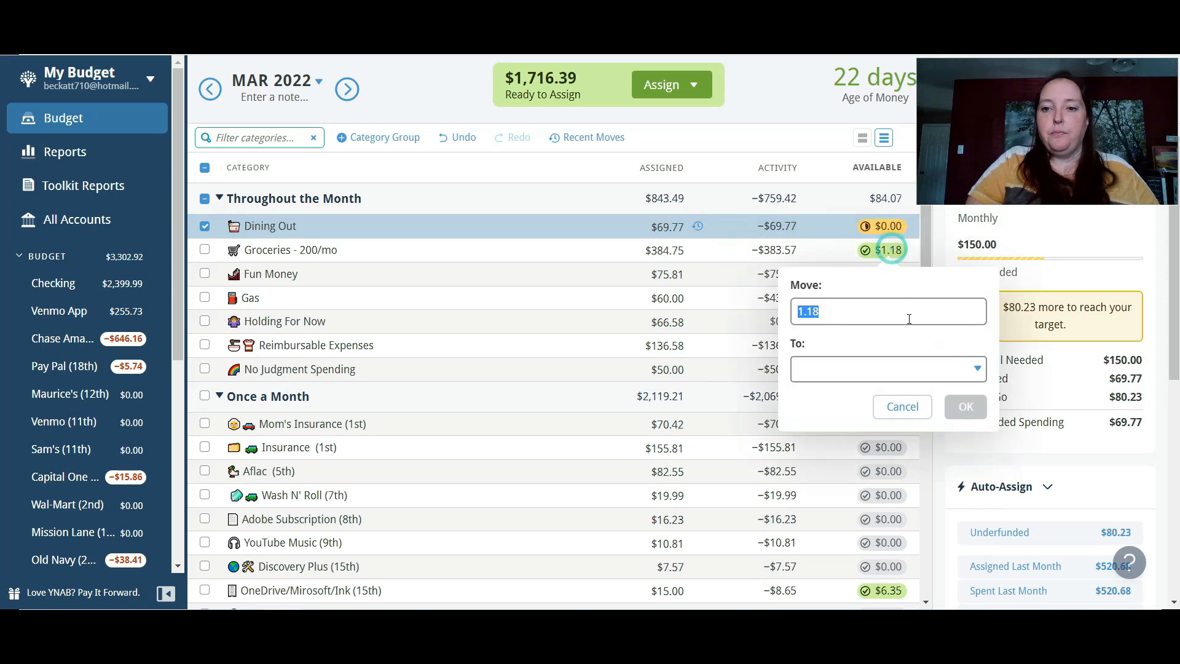
{"action": "left_click", "coordinate": [975, 370]}
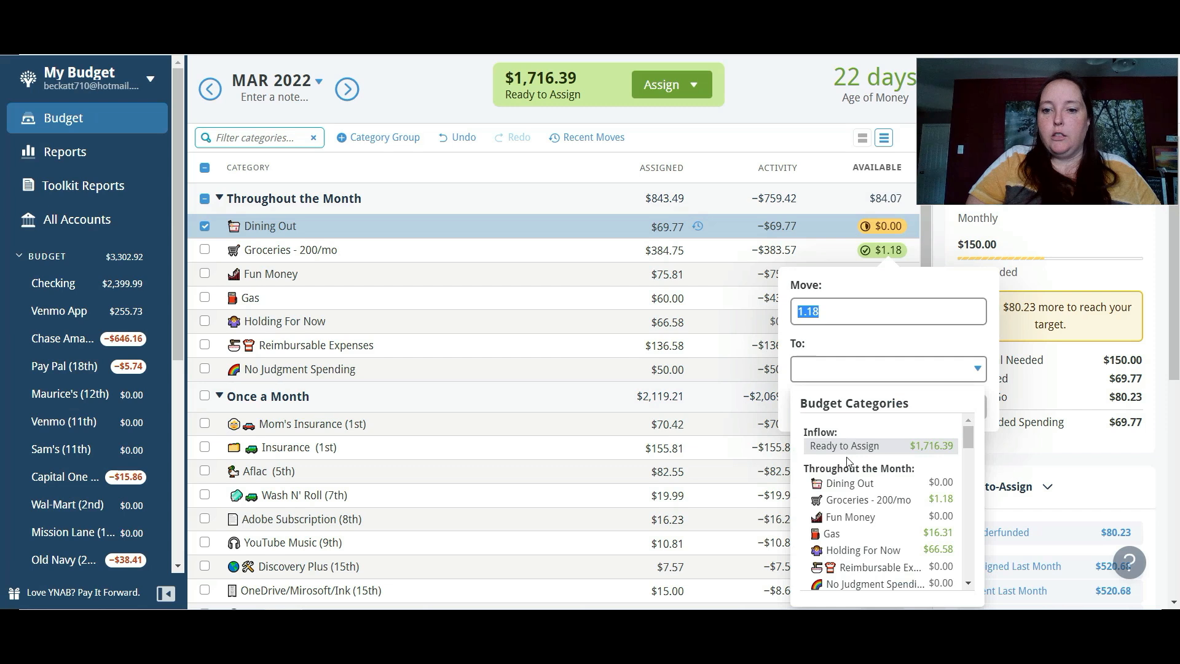
{"action": "left_click", "coordinate": [849, 446]}
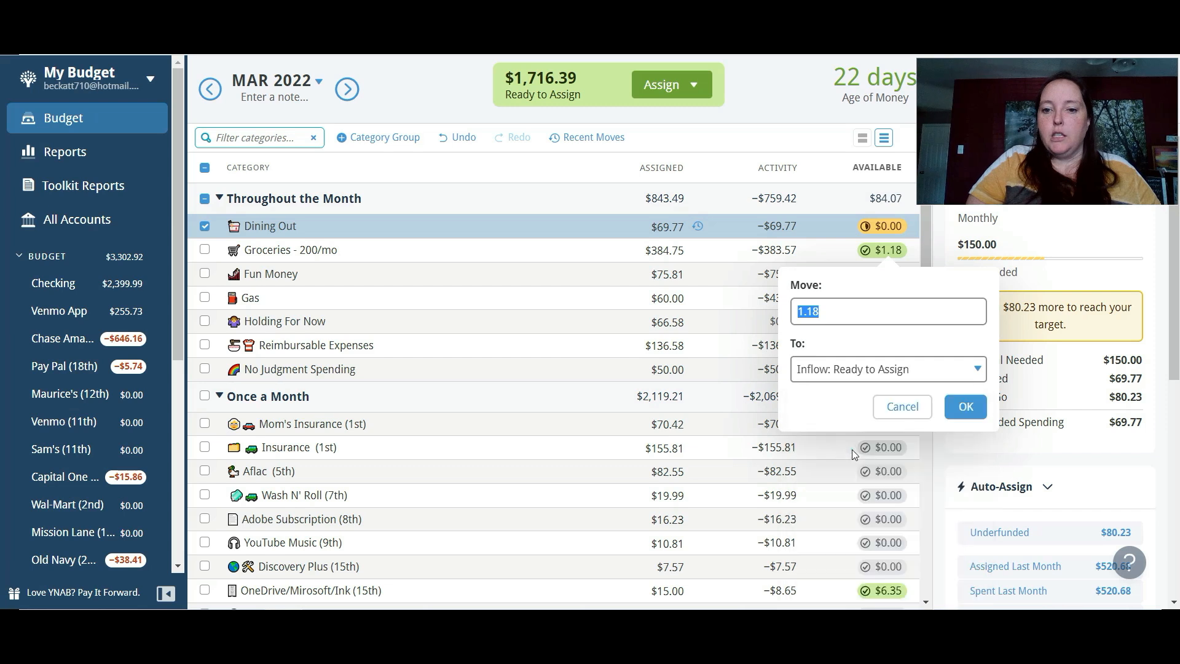
{"action": "left_click", "coordinate": [962, 411]}
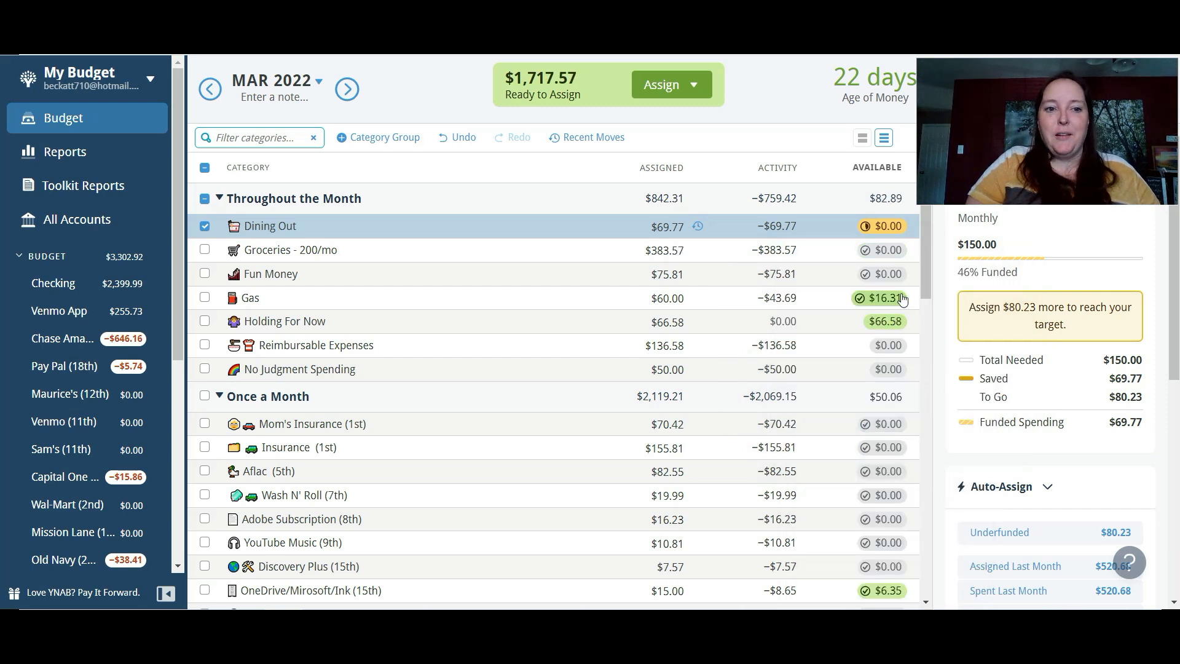
- Move the leftover $16.31 from the March Gas category to Ready to Assign
{"action": "left_click", "coordinate": [899, 300]}
{"action": "left_click", "coordinate": [976, 419]}
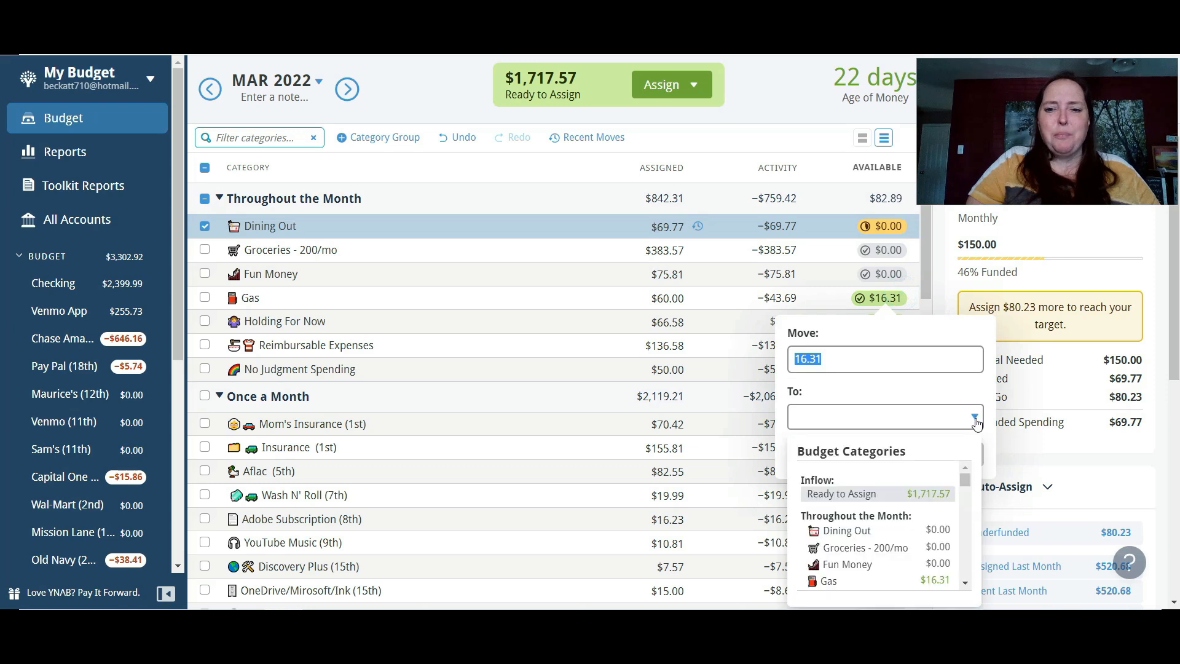
{"action": "left_click", "coordinate": [893, 499]}
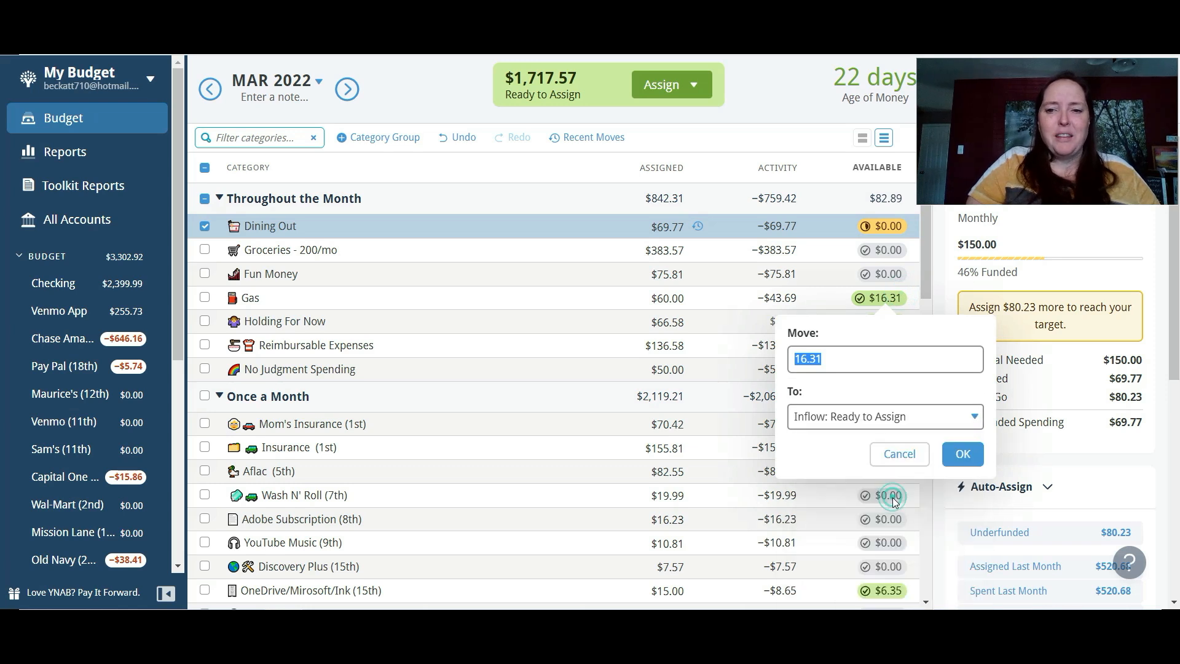
{"action": "left_click", "coordinate": [965, 453]}
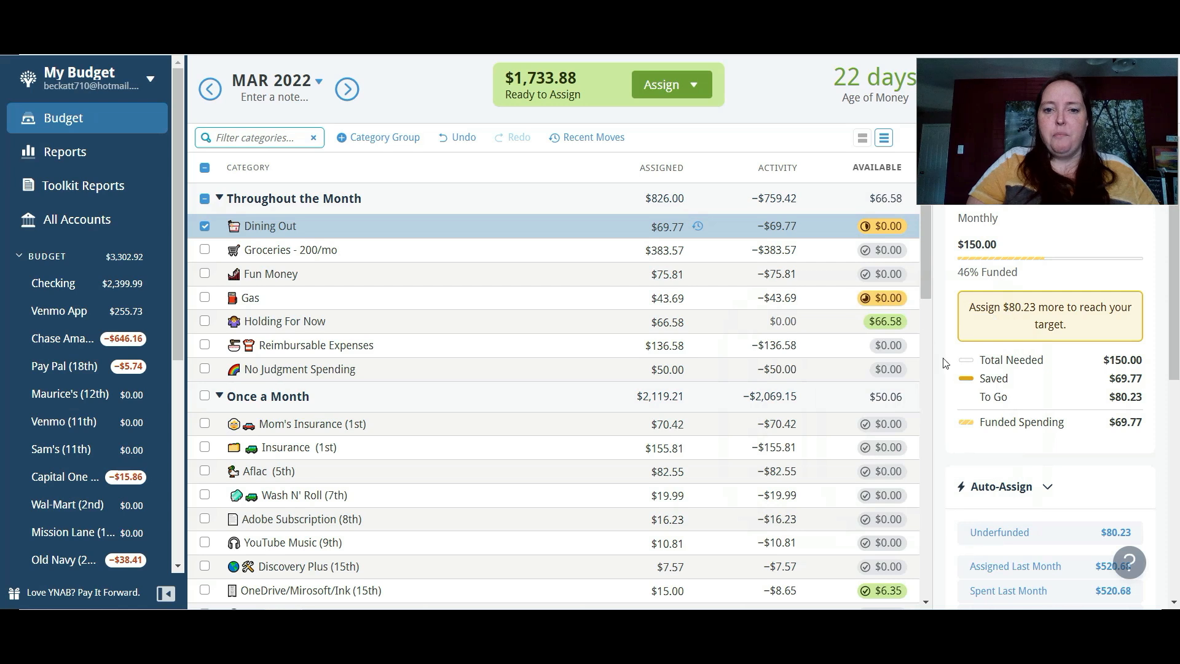
- Move the $66.58 in the March Holding For Now category to Ready to Assign
{"action": "left_click", "coordinate": [887, 325]}
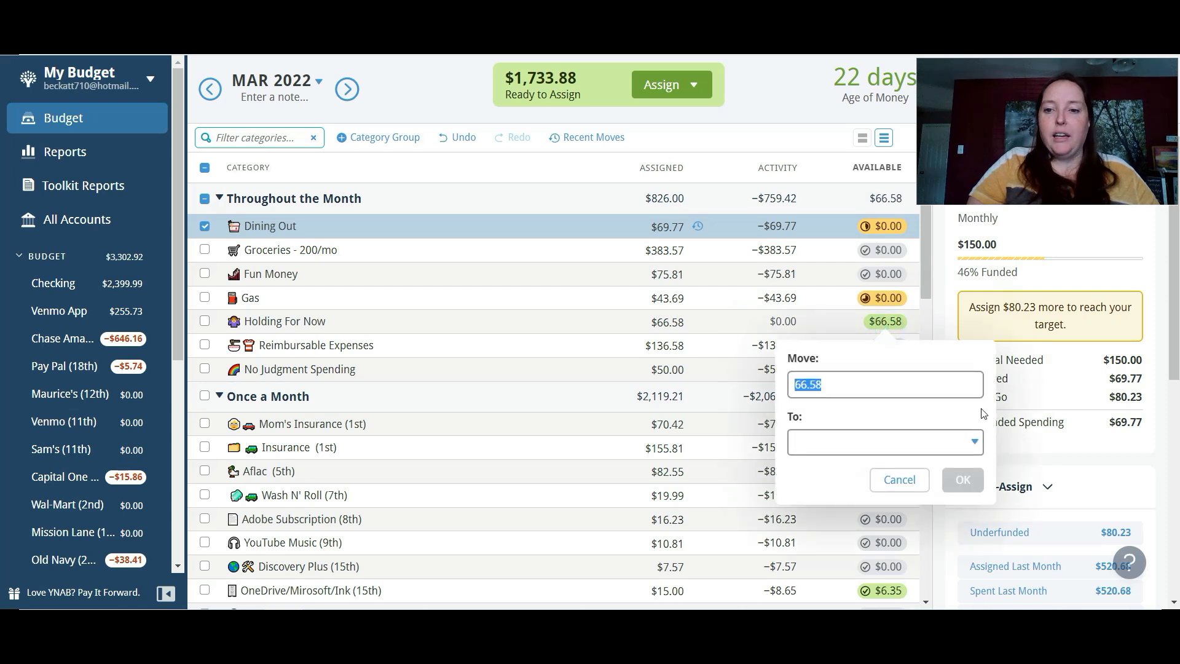
{"action": "left_click", "coordinate": [973, 446]}
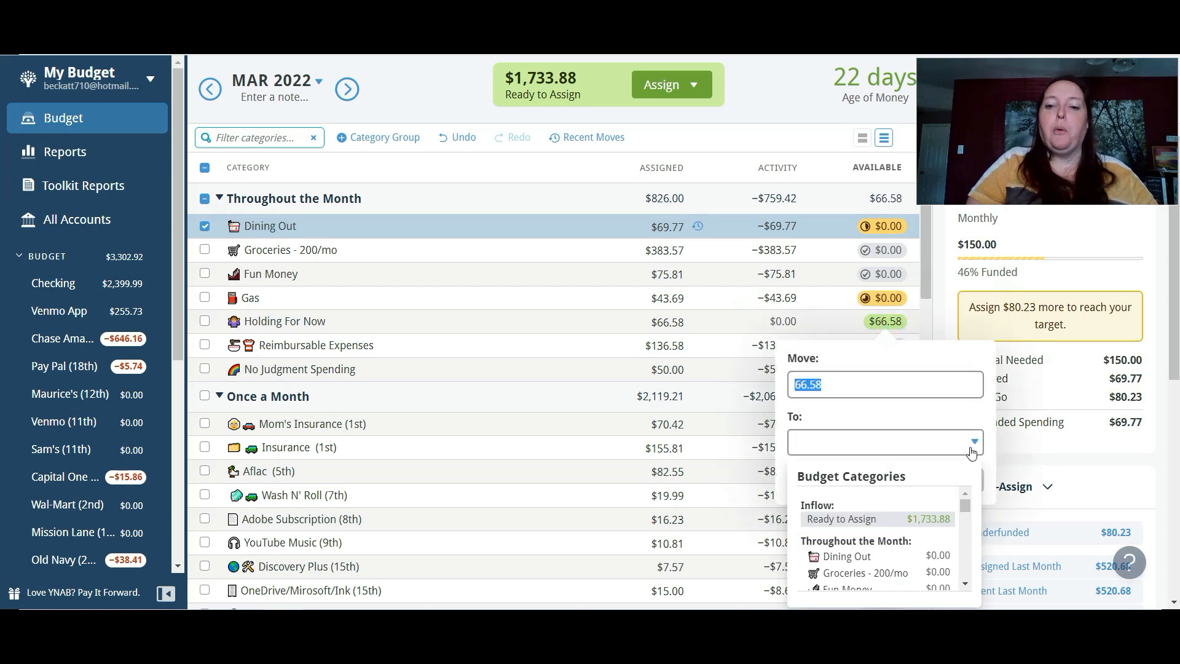
{"action": "left_click", "coordinate": [878, 520]}
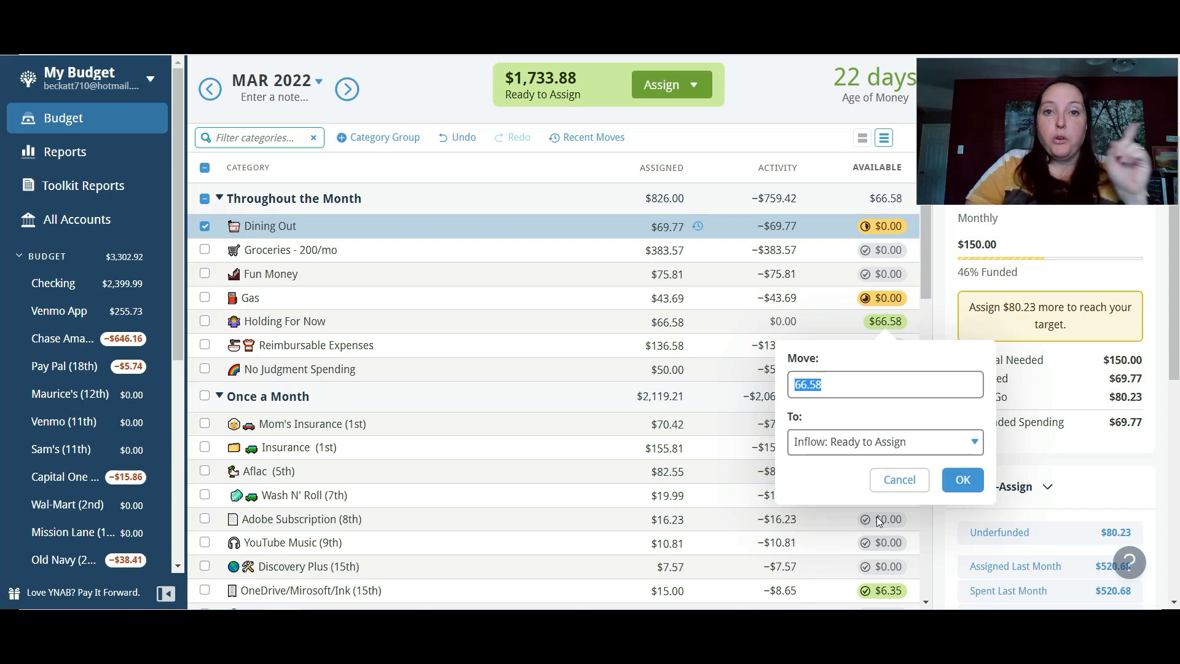
{"action": "left_click", "coordinate": [964, 485]}
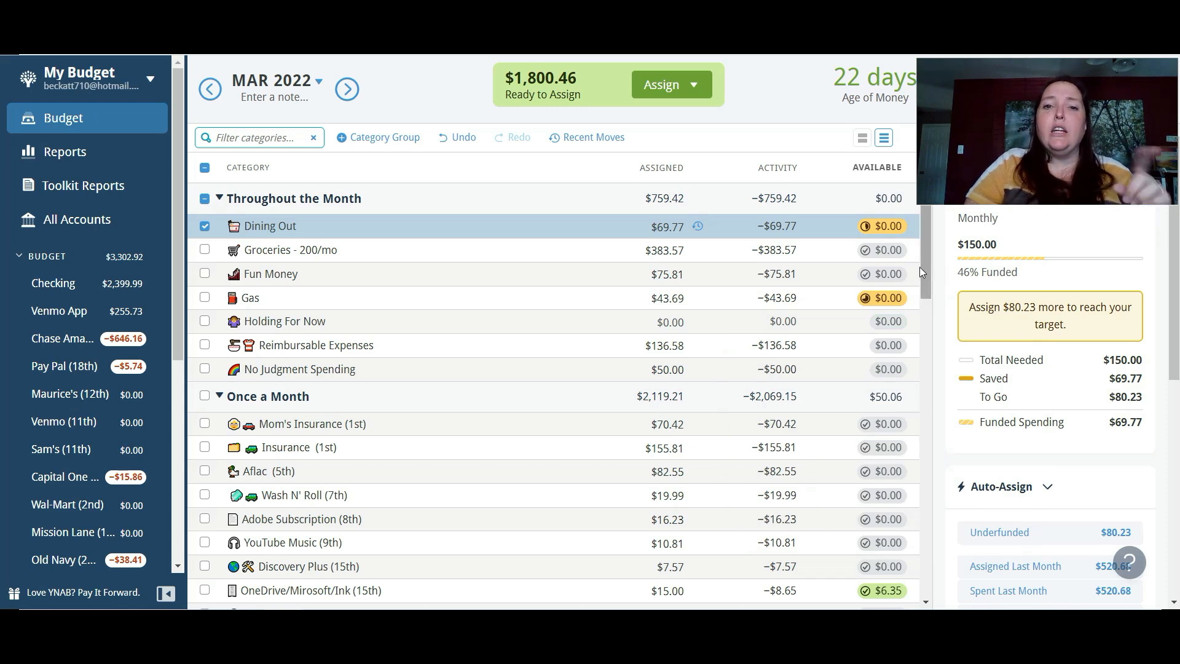
- Review the available amounts in the remaining March 2022 categories, from Once a Month through No Touchy!
{"action": "left_click_drag", "start_coordinate": [924, 267], "coordinate": [939, 326]}
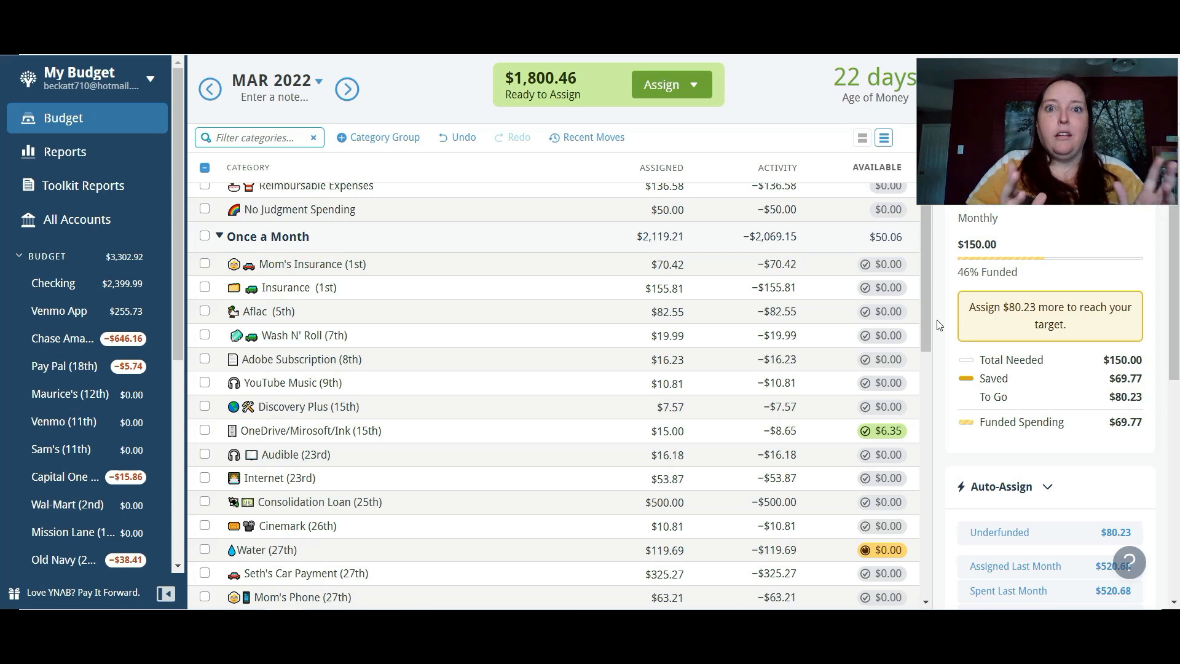
{"action": "left_click_drag", "start_coordinate": [925, 313], "coordinate": [947, 456]}
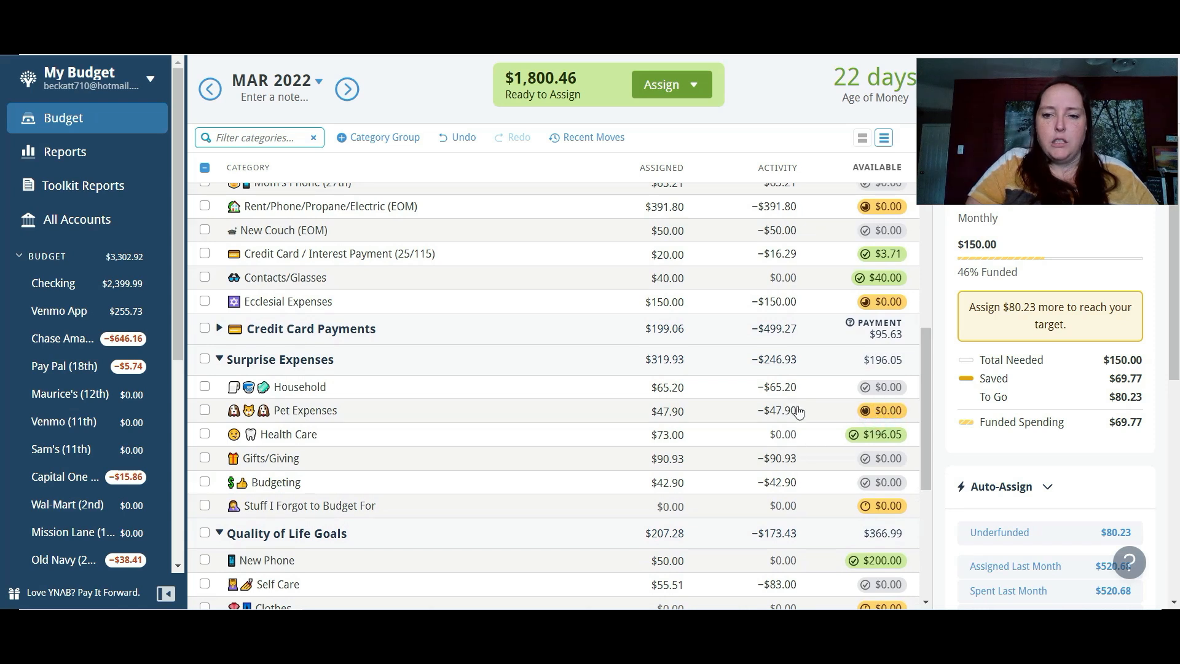
{"action": "left_click_drag", "start_coordinate": [923, 410], "coordinate": [926, 503]}
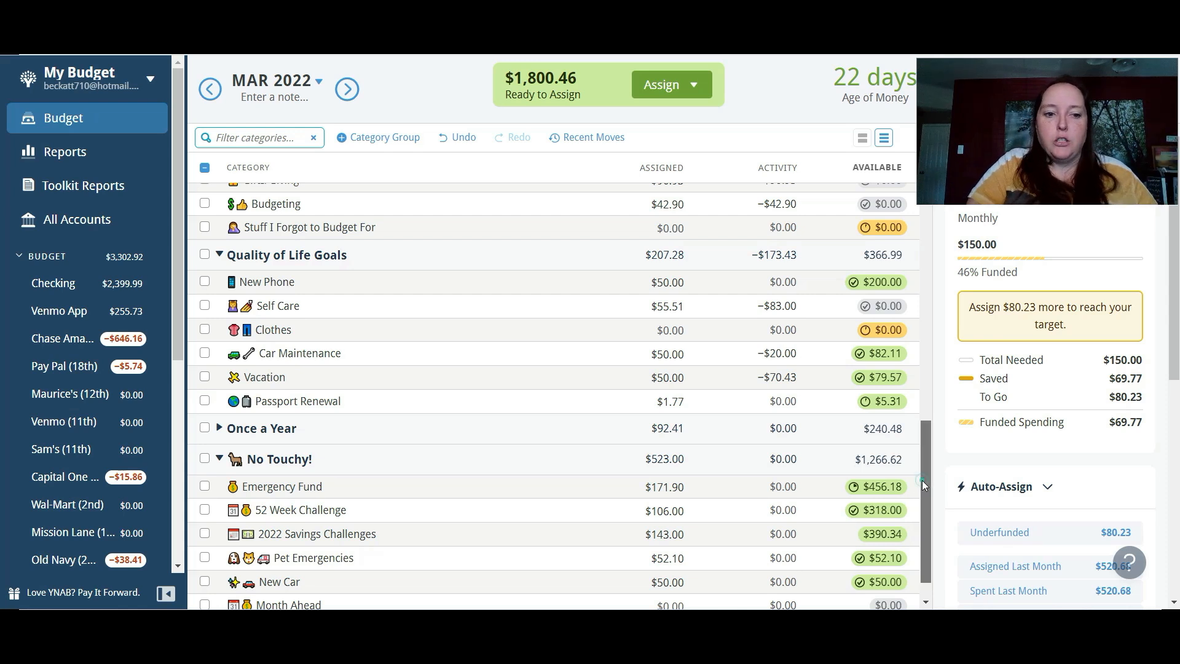
{"action": "scroll", "coordinate": [923, 498], "scroll_direction": "down", "scroll_amount": 2}
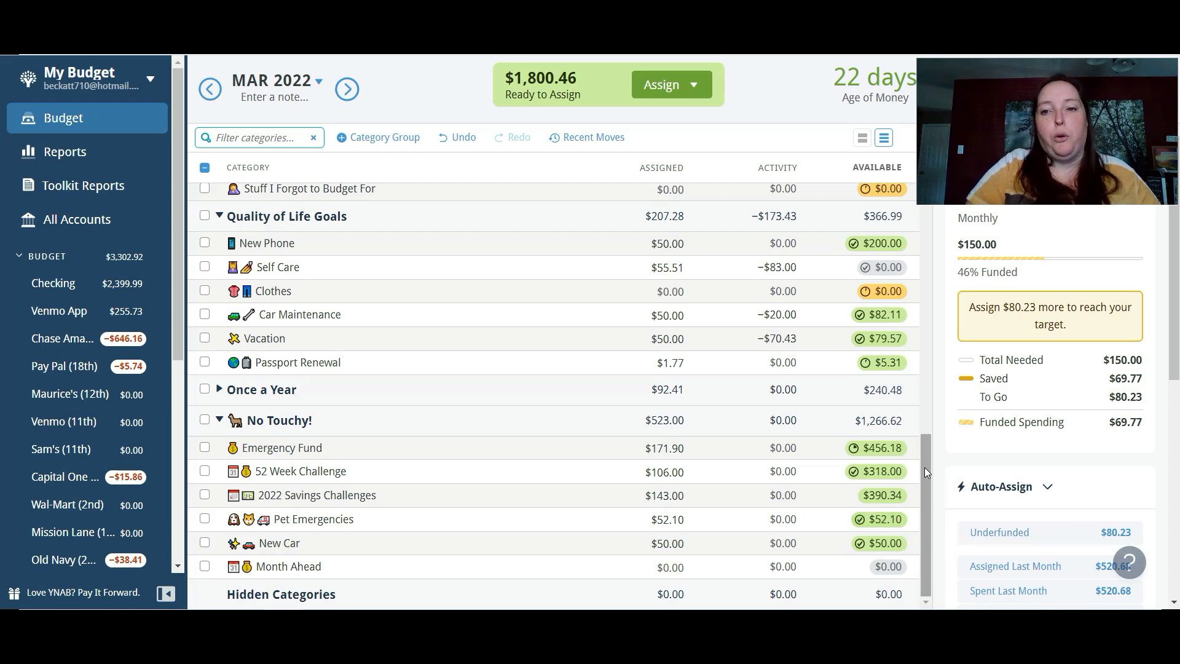
{"action": "left_click_drag", "start_coordinate": [923, 467], "coordinate": [916, 174]}
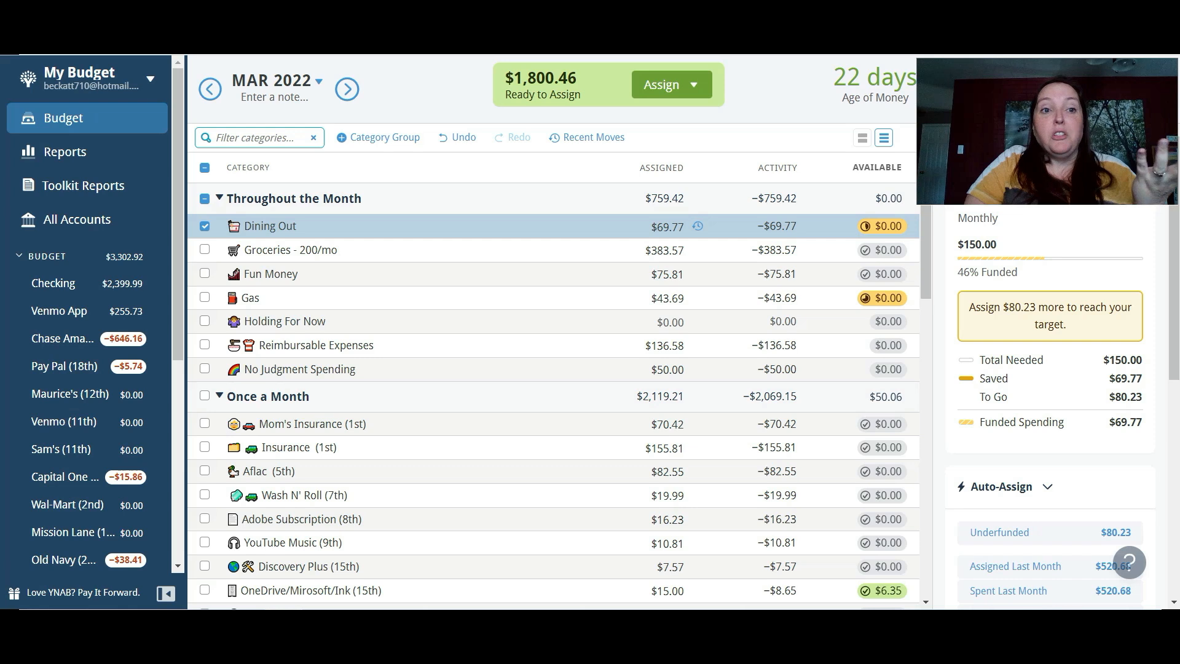
- Assign $75.00 to Dining Out in the April 2022 budget
{"action": "left_click", "coordinate": [346, 89]}
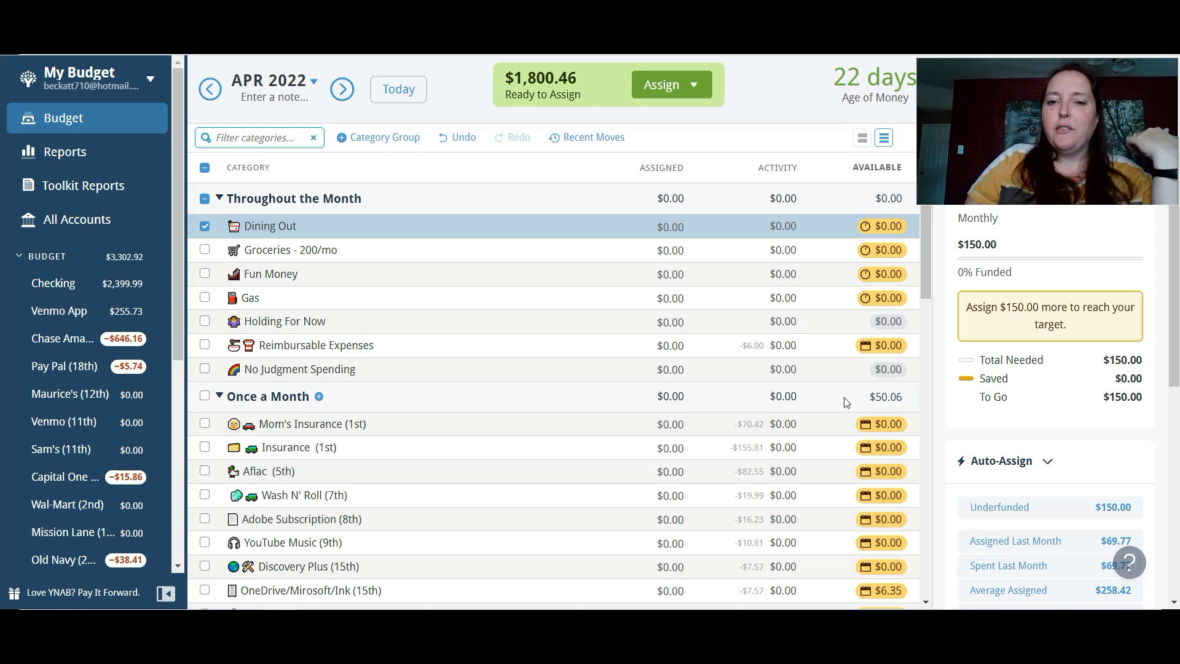
{"action": "left_click", "coordinate": [665, 228]}
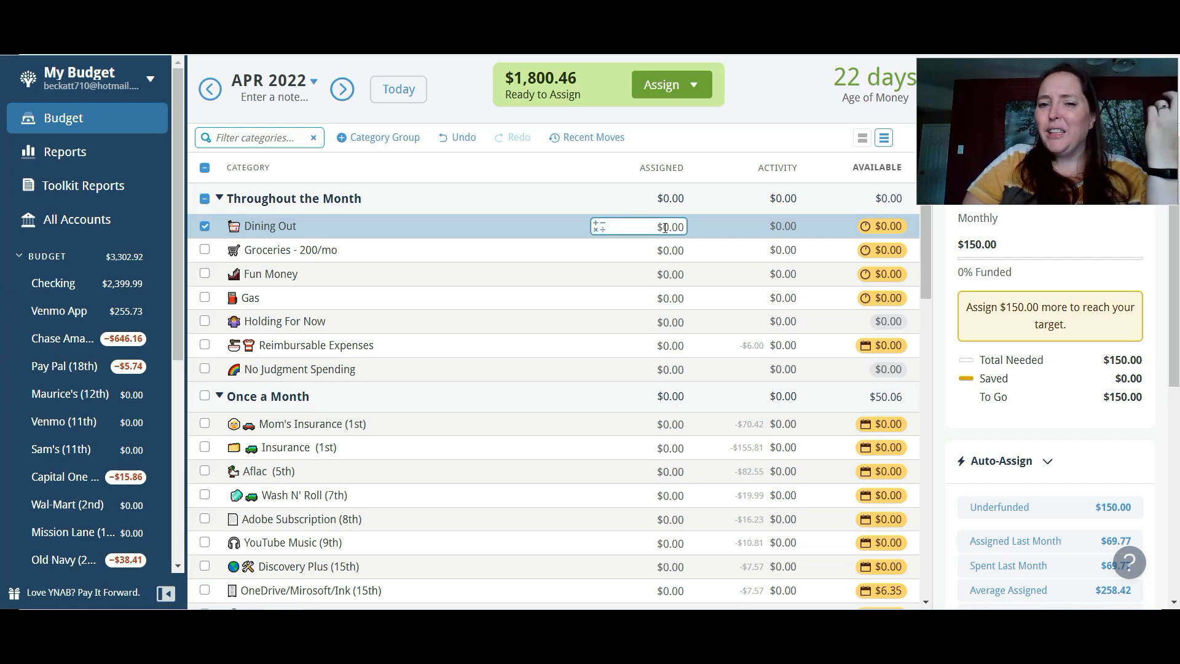
{"action": "left_click", "coordinate": [669, 228]}
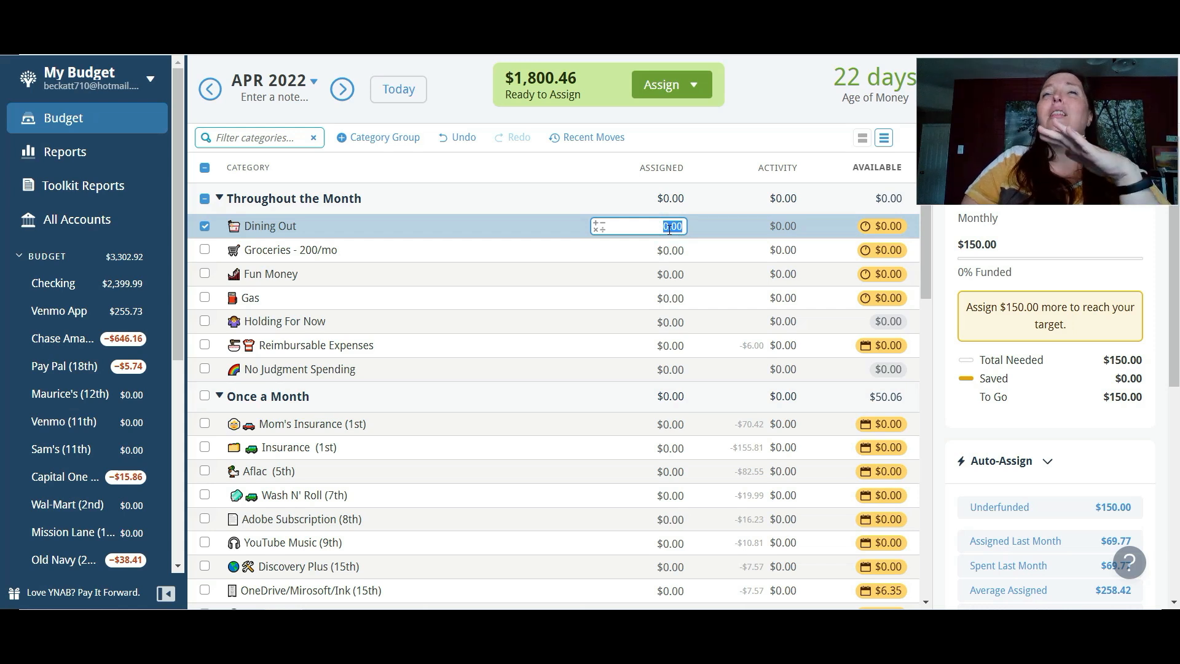
{"action": "type", "text": "75.00"}
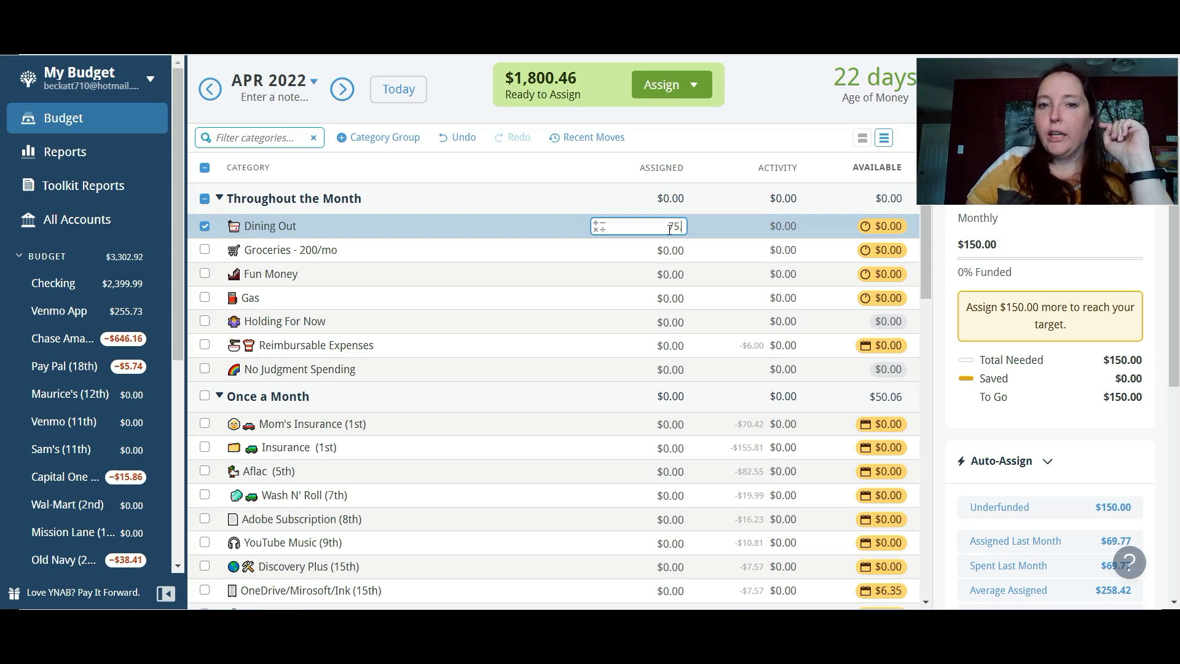
{"action": "key", "text": "Return"}
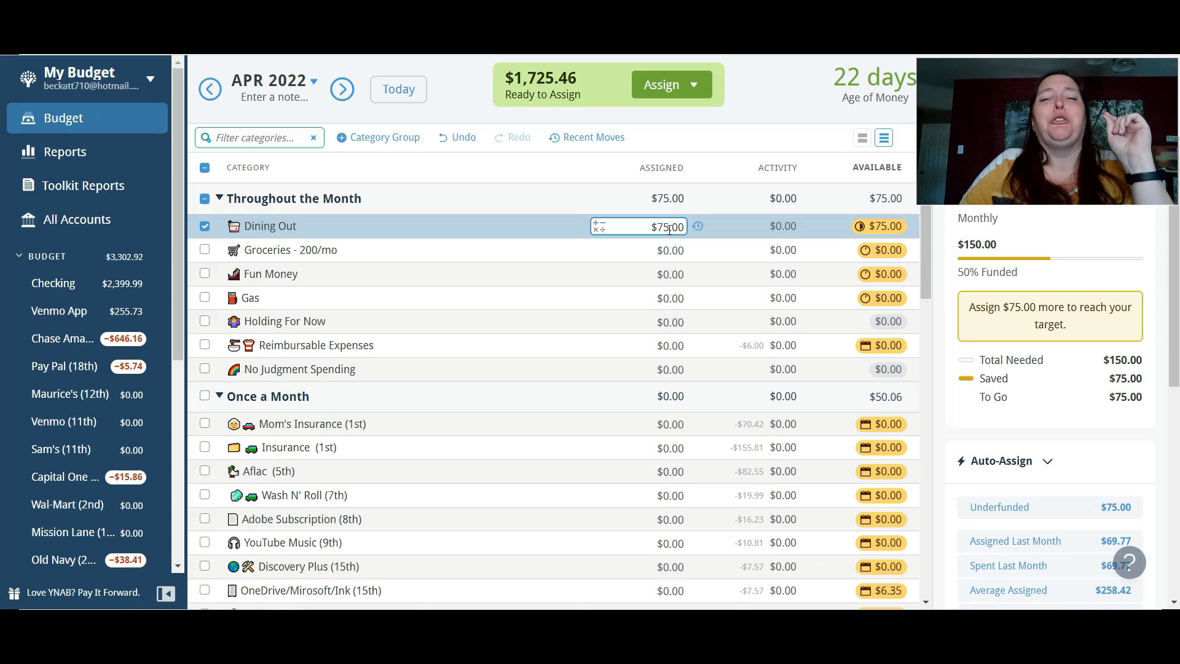
- Assign $150 to Groceries and $30 to Fun Money in the April 2022 budget
{"action": "left_click", "coordinate": [673, 252]}
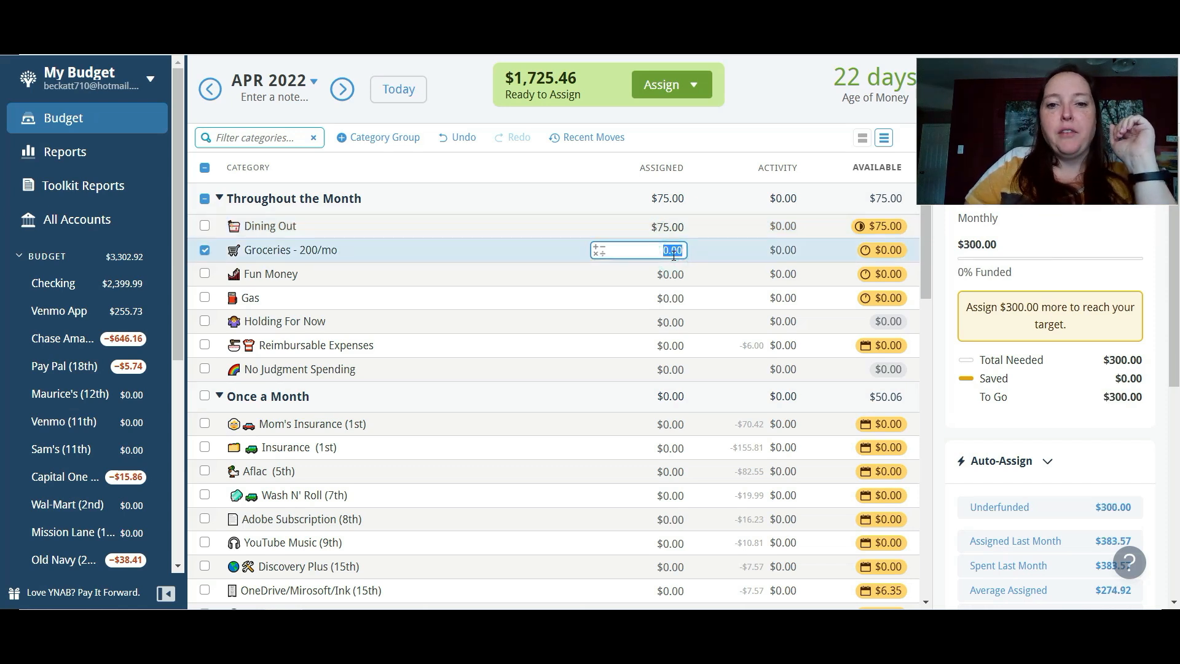
{"action": "type", "text": "150"}
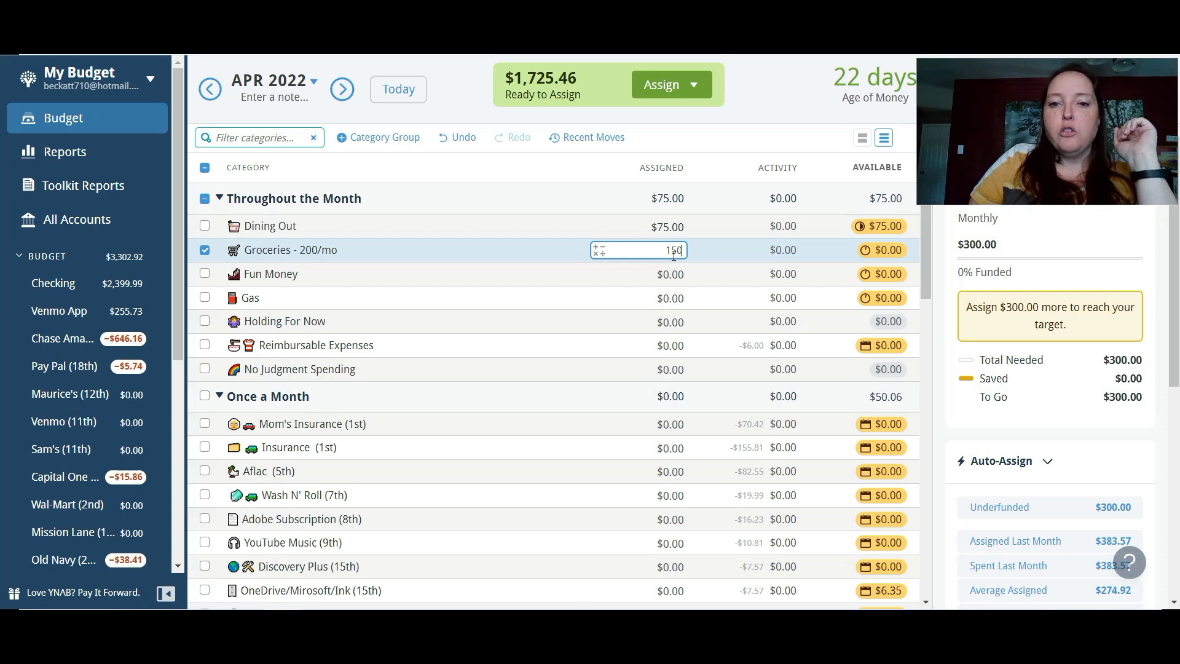
{"action": "key", "text": "Return"}
{"action": "left_click", "coordinate": [677, 272]}
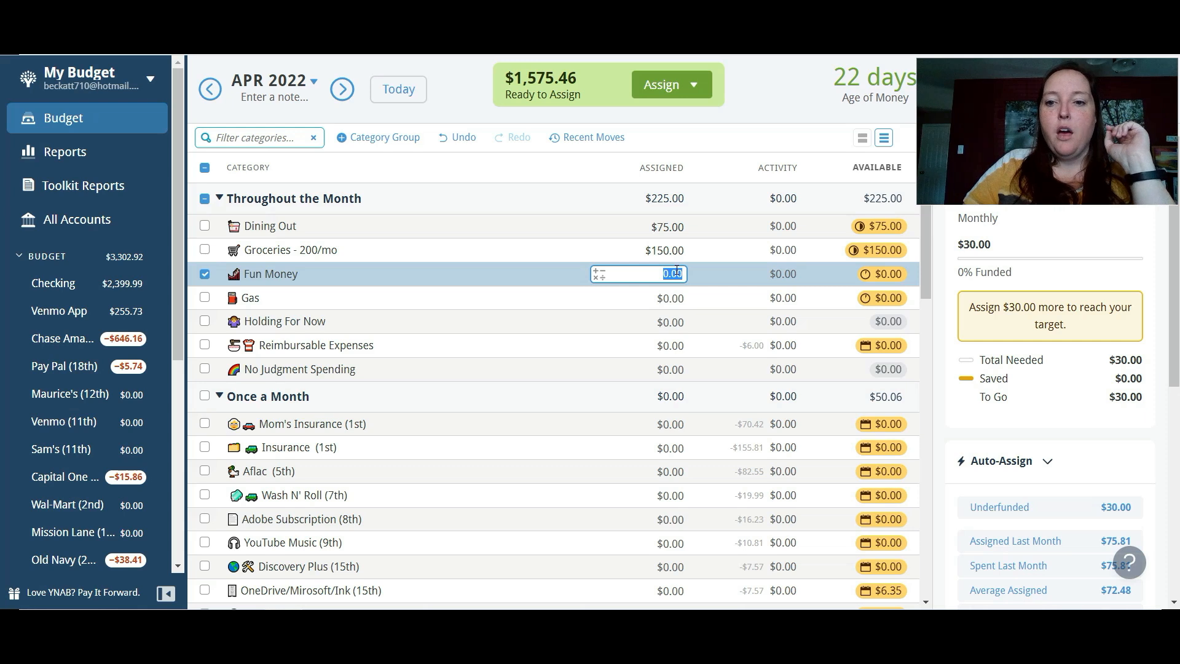
{"action": "type", "text": "30"}
{"action": "key", "text": "Return"}
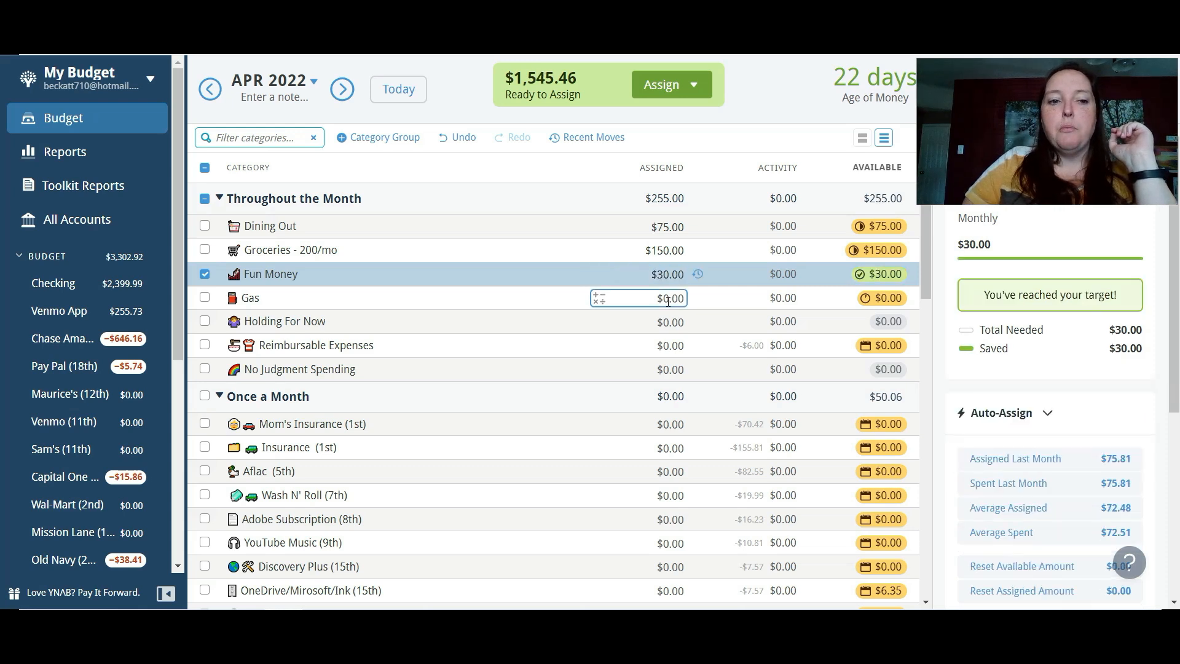
- Assign $30 to the Gas category in the April 2022 budget
{"action": "left_click", "coordinate": [669, 299]}
{"action": "type", "text": "30"}
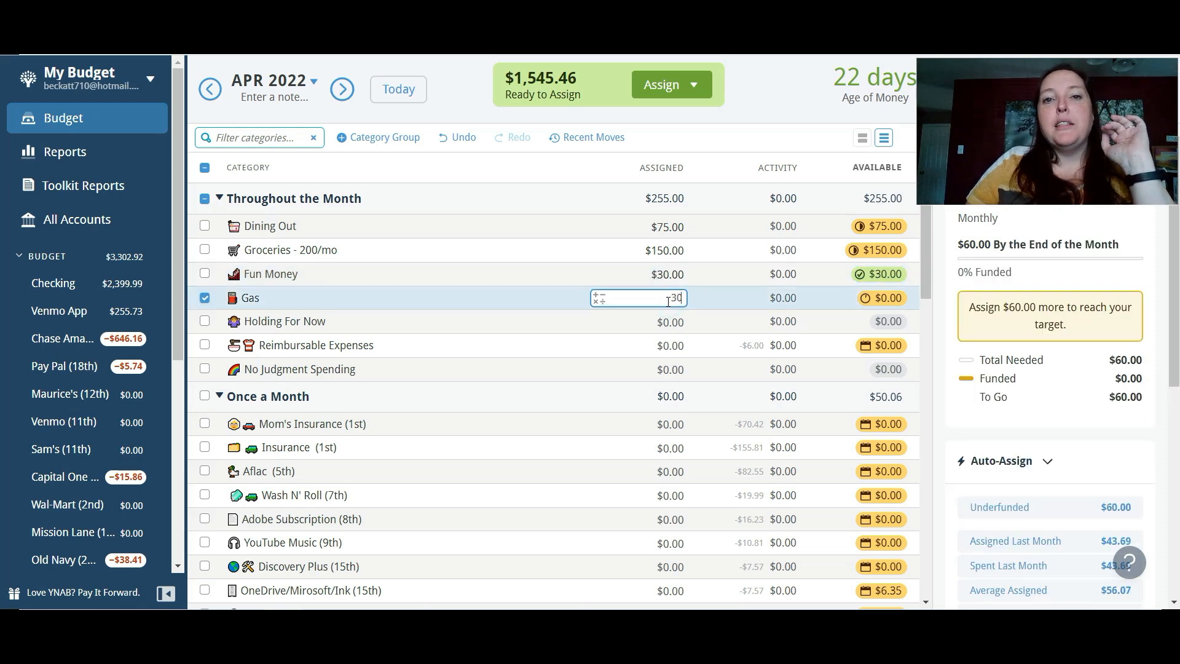
{"action": "key", "text": "Return"}
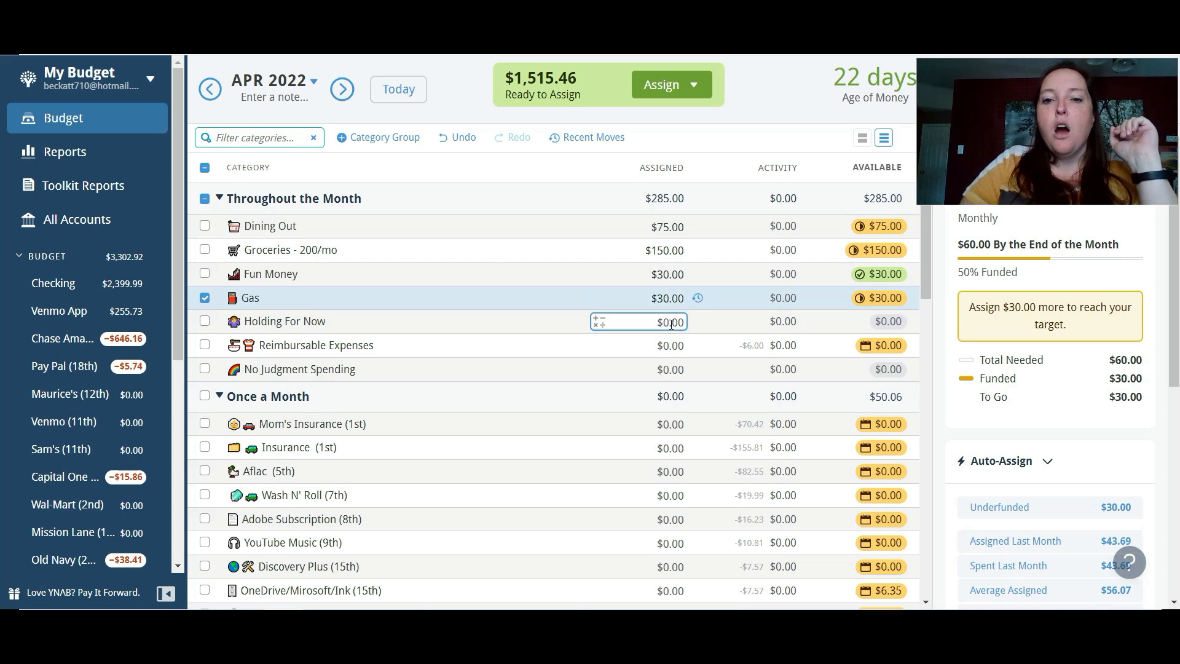
{"action": "left_click", "coordinate": [671, 322]}
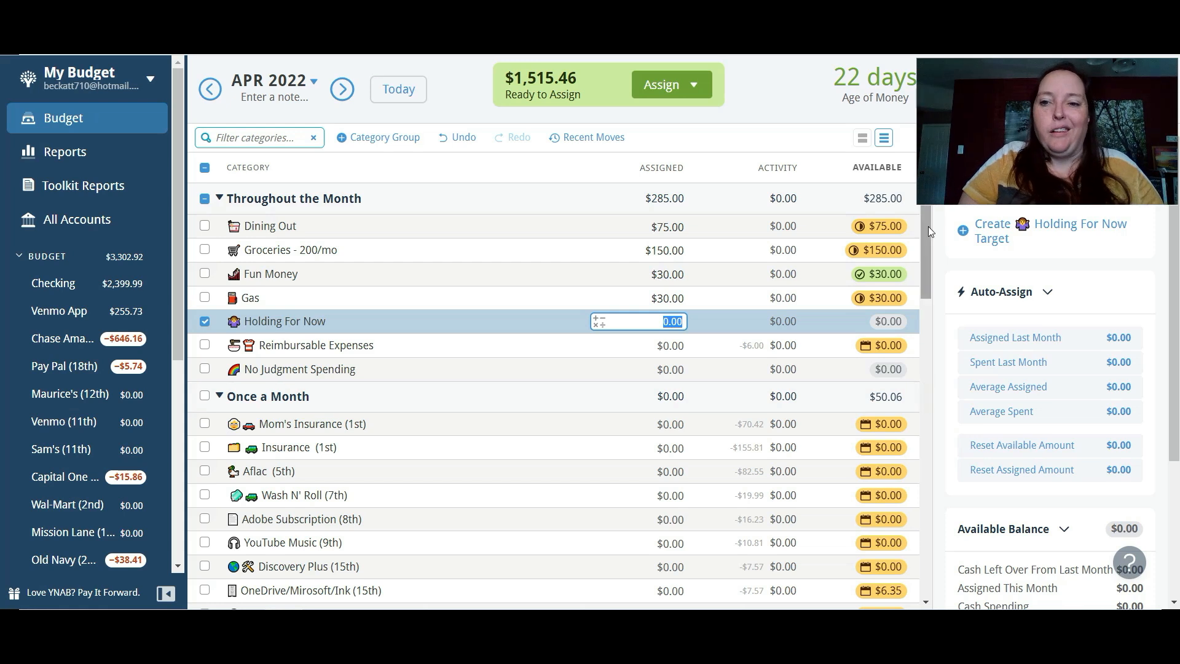
{"action": "left_click_drag", "start_coordinate": [928, 226], "coordinate": [939, 253]}
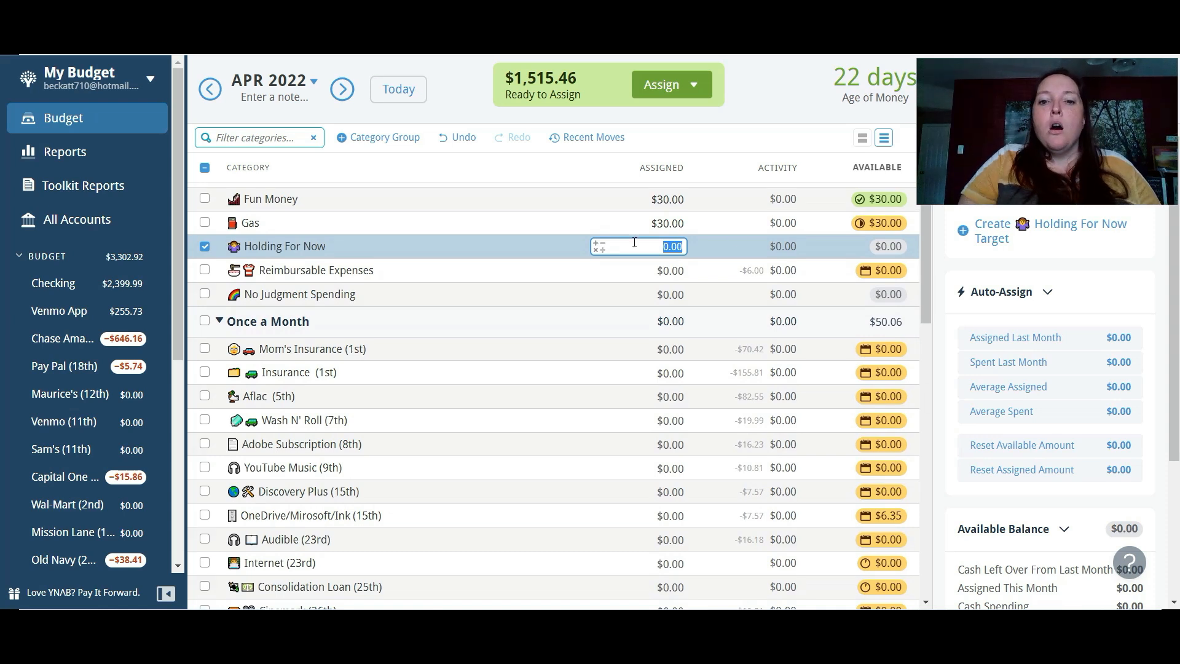
{"action": "left_click", "coordinate": [204, 247]}
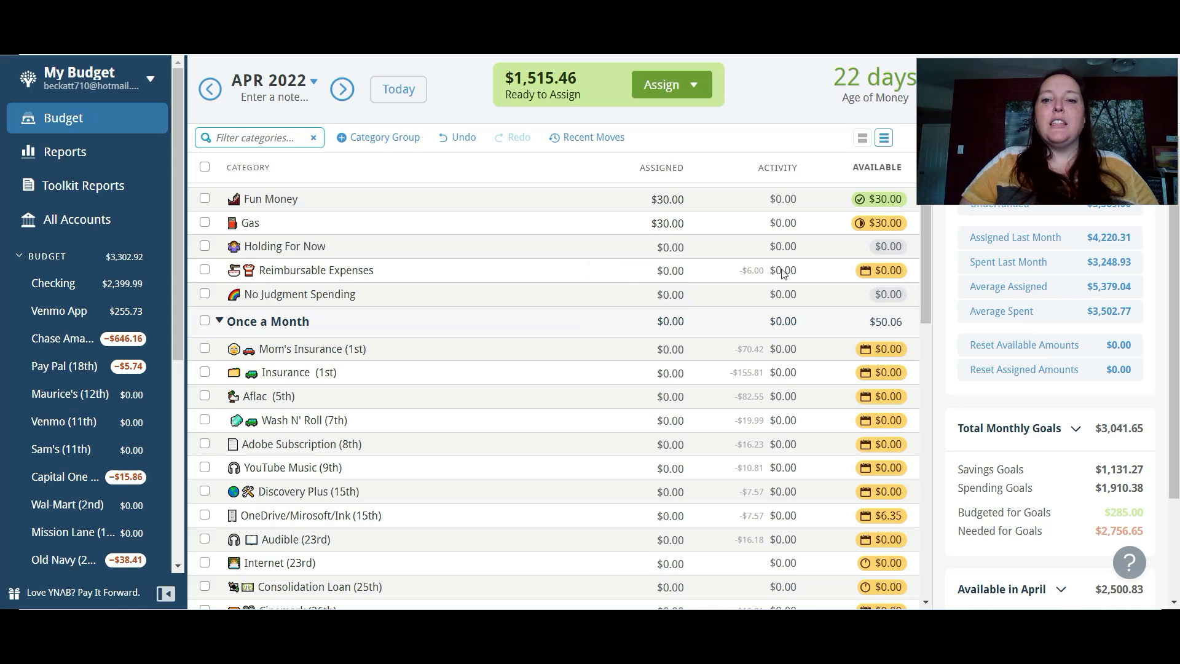
{"action": "mouse_move", "coordinate": [754, 277]}
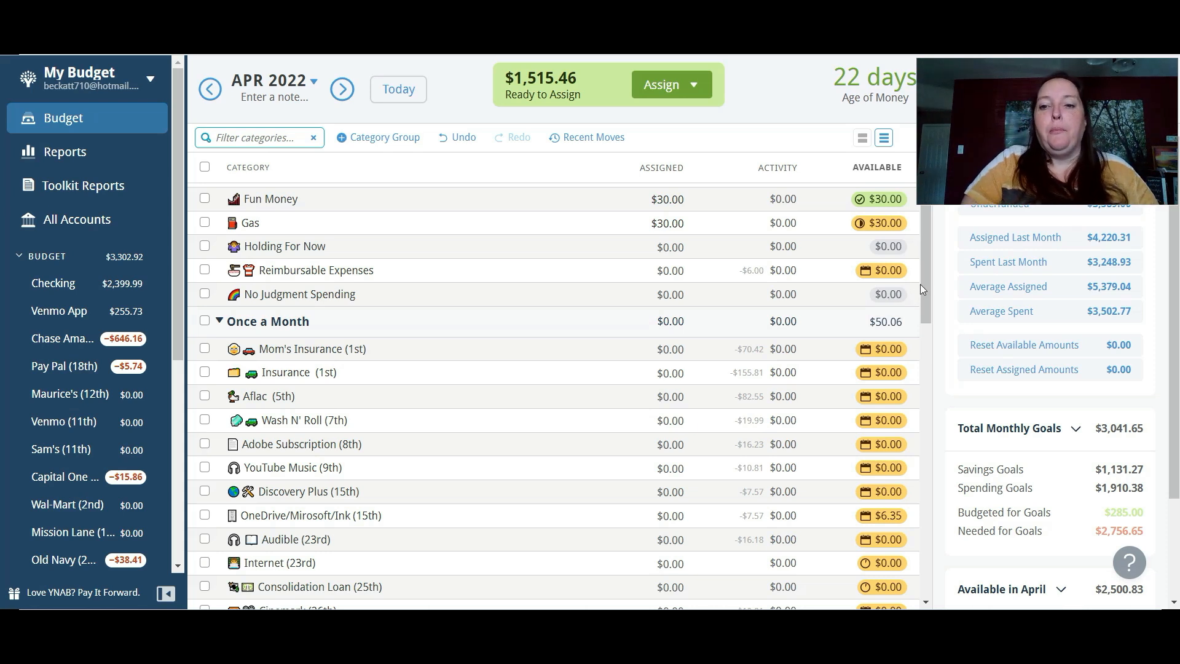
- Auto-assign the underfunded amounts of $70.42 to Mom's Insurance (1st) and $155.81 to Insurance (1st) in the April 2022 budget
{"action": "left_click_drag", "start_coordinate": [928, 278], "coordinate": [935, 328]}
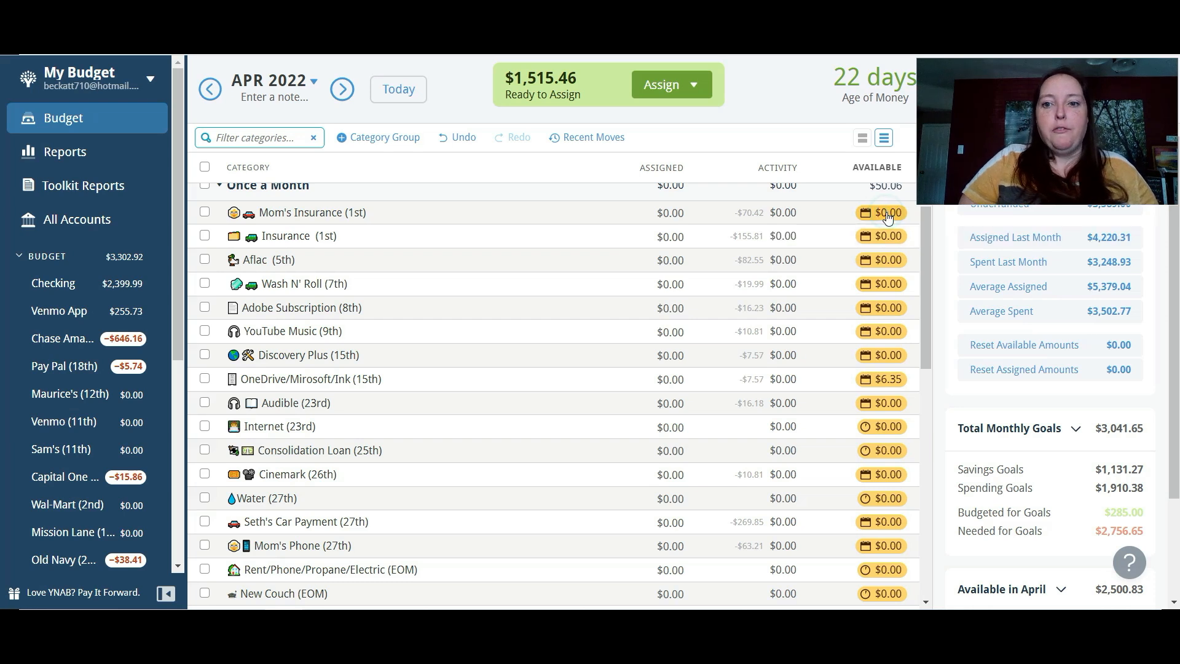
{"action": "left_click", "coordinate": [215, 212]}
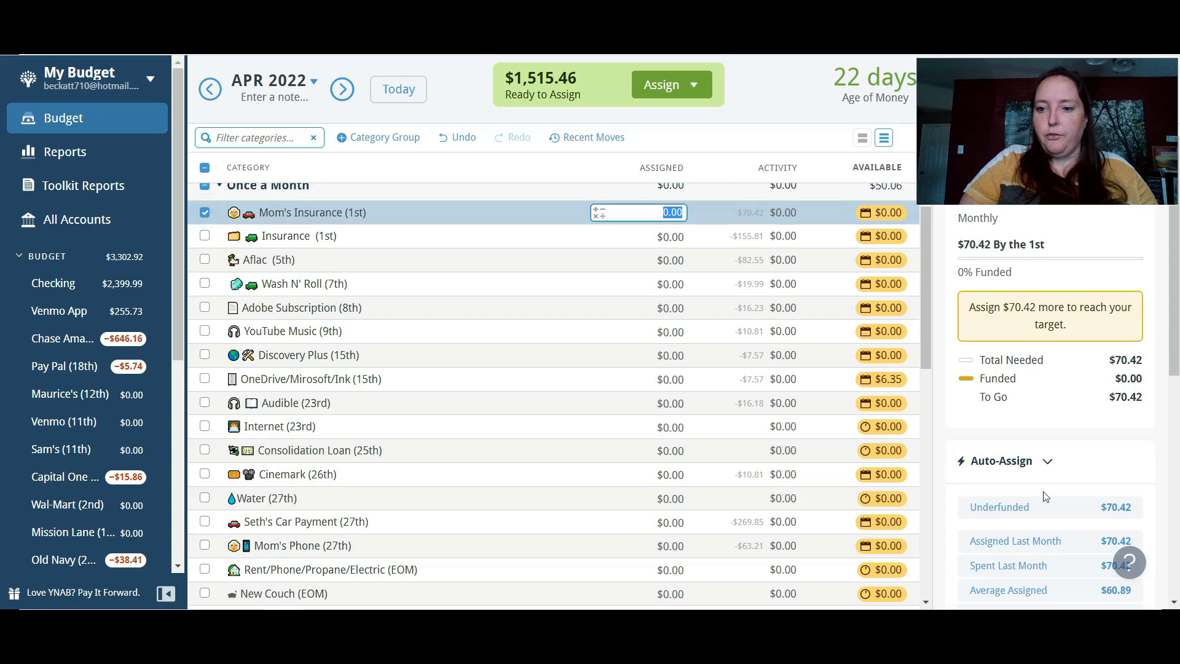
{"action": "left_click", "coordinate": [1030, 508]}
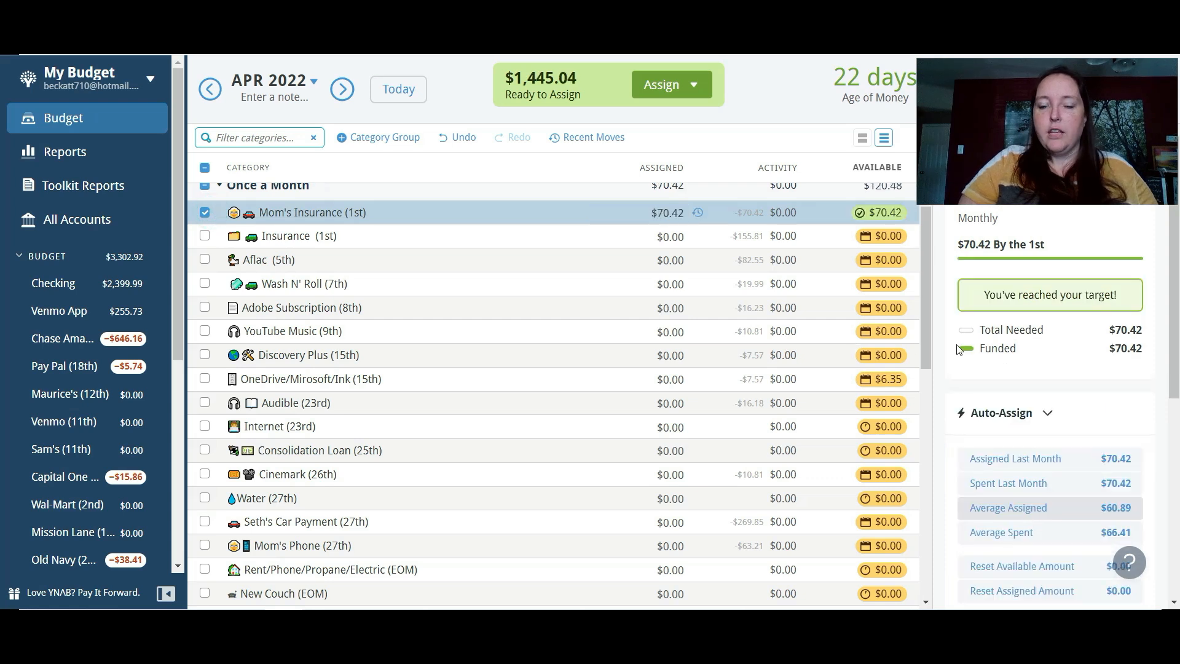
{"action": "left_click", "coordinate": [205, 236]}
{"action": "left_click", "coordinate": [205, 212]}
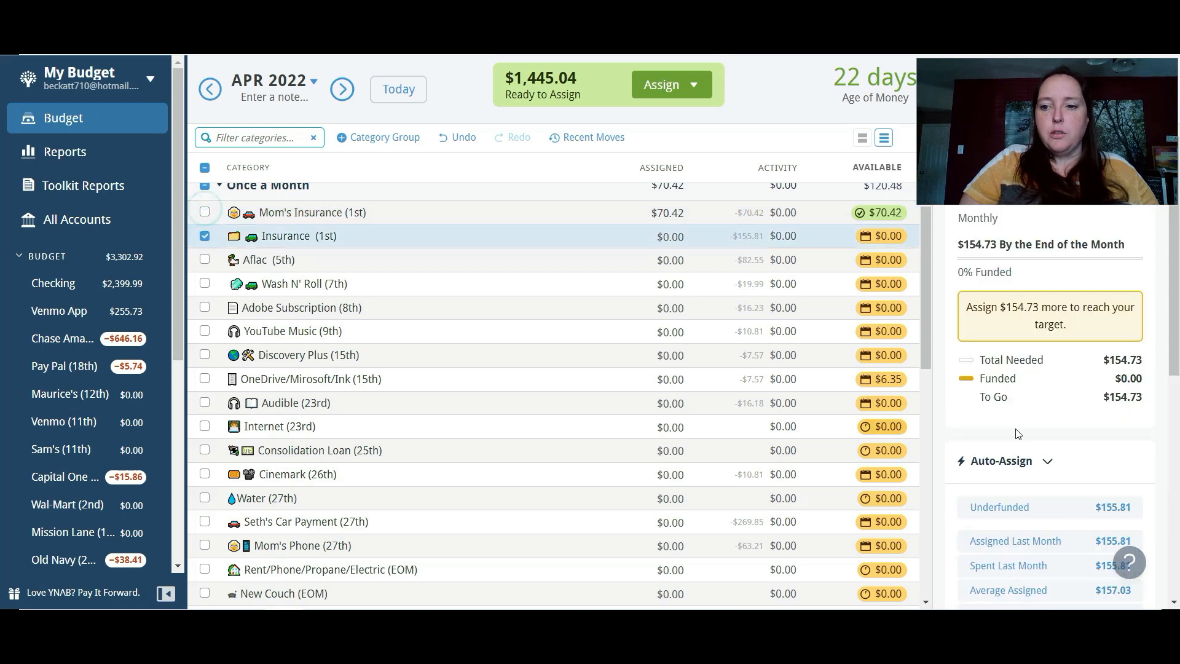
{"action": "left_click", "coordinate": [1027, 513]}
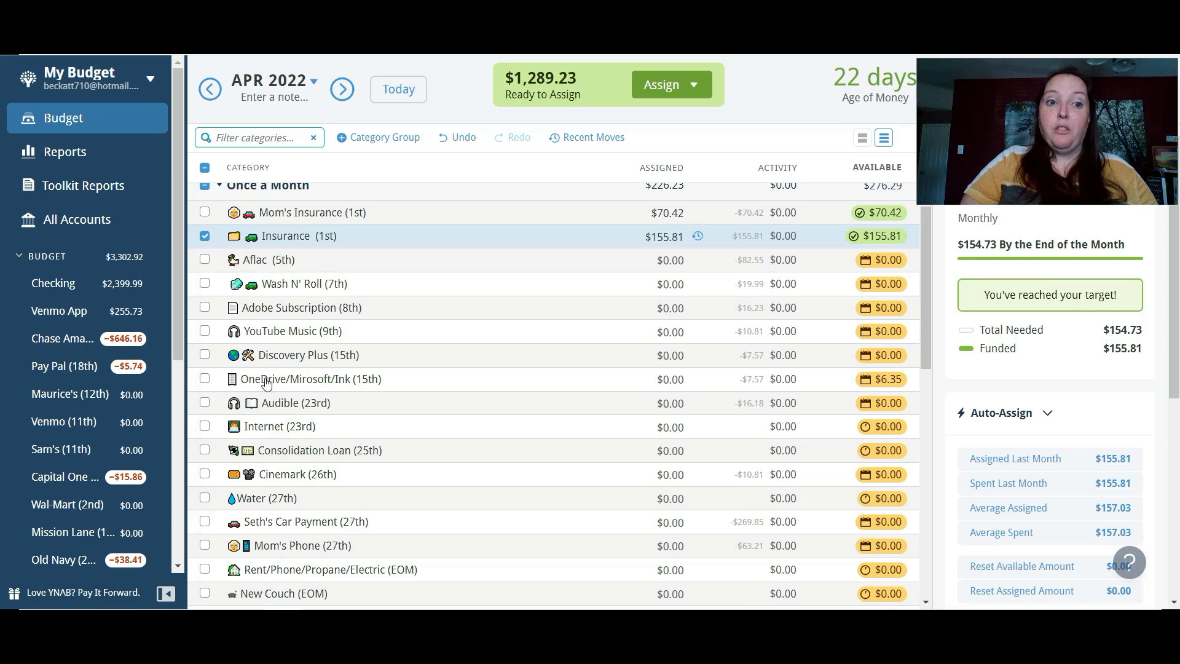
{"action": "left_click", "coordinate": [205, 236]}
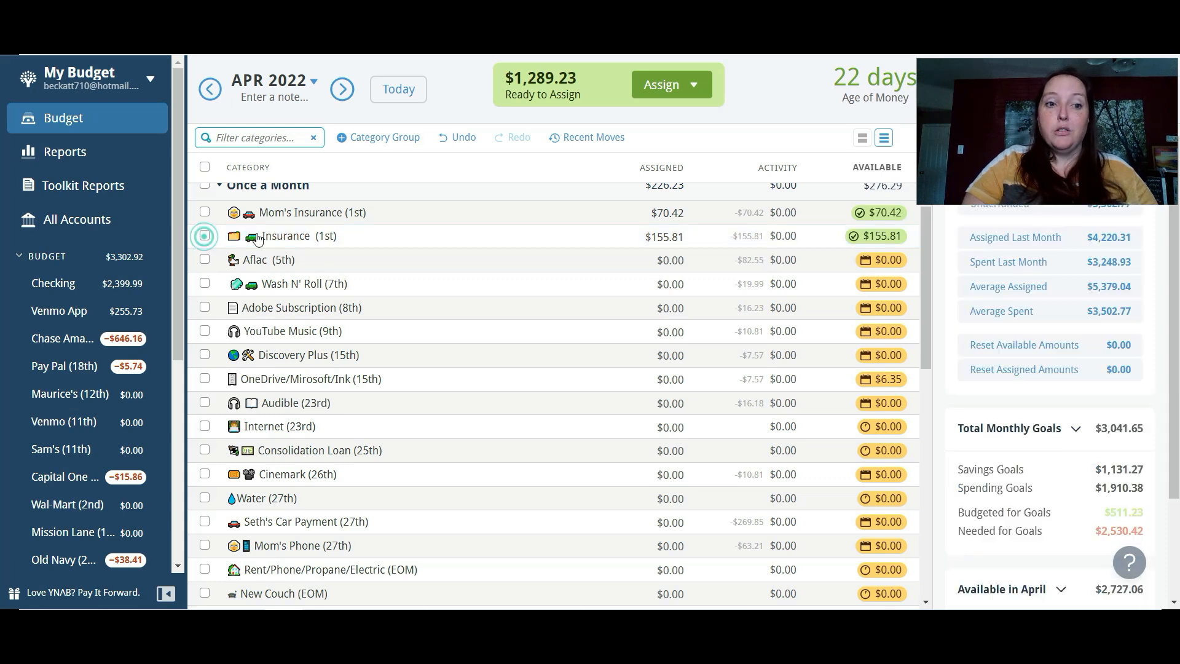
- Auto-assign the underfunded amounts of $82.55 to Aflac (5th) and $19.99 to Wash N' Roll (7th)
{"action": "left_click", "coordinate": [365, 260]}
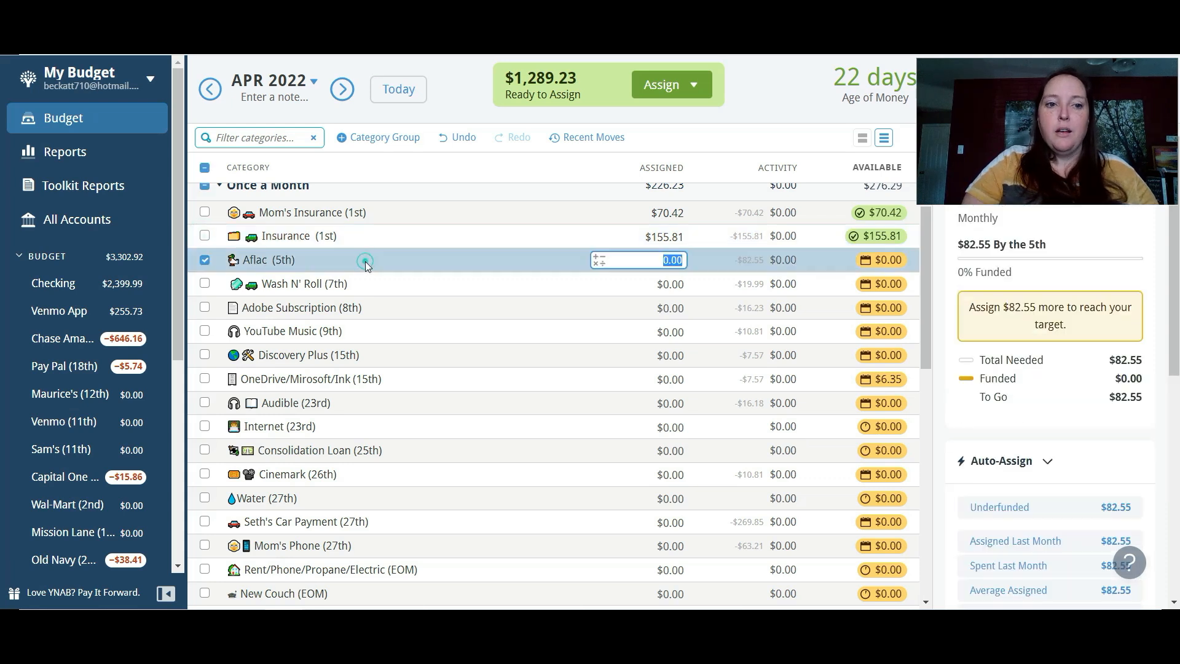
{"action": "left_click", "coordinate": [1011, 509]}
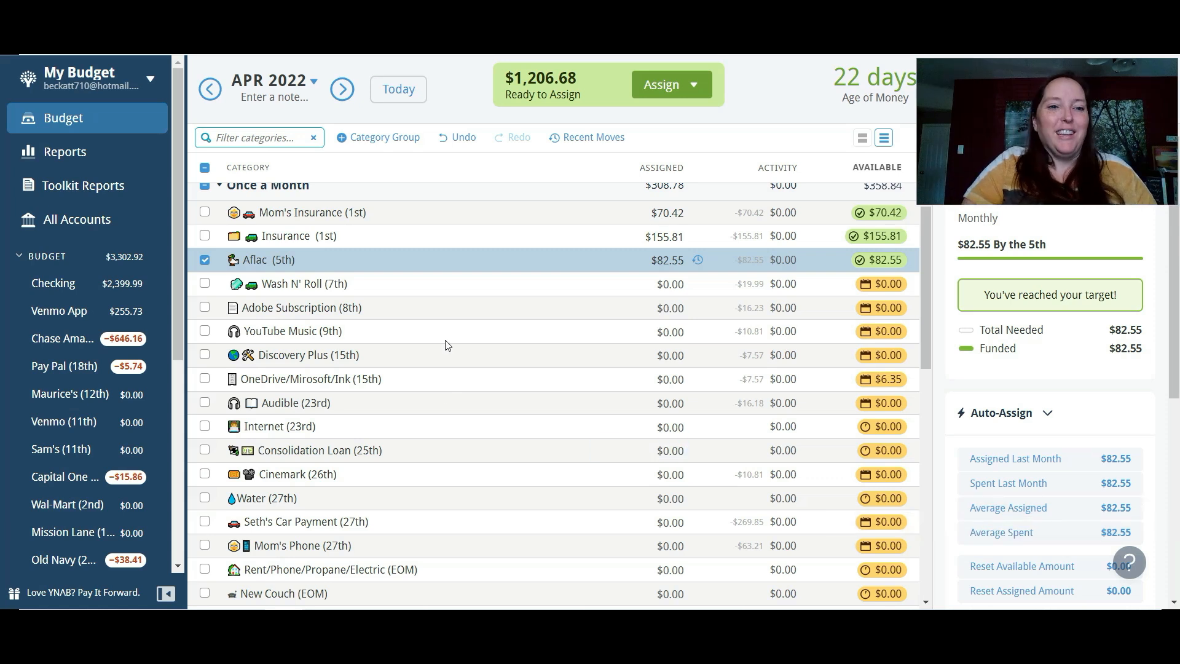
{"action": "left_click", "coordinate": [205, 262]}
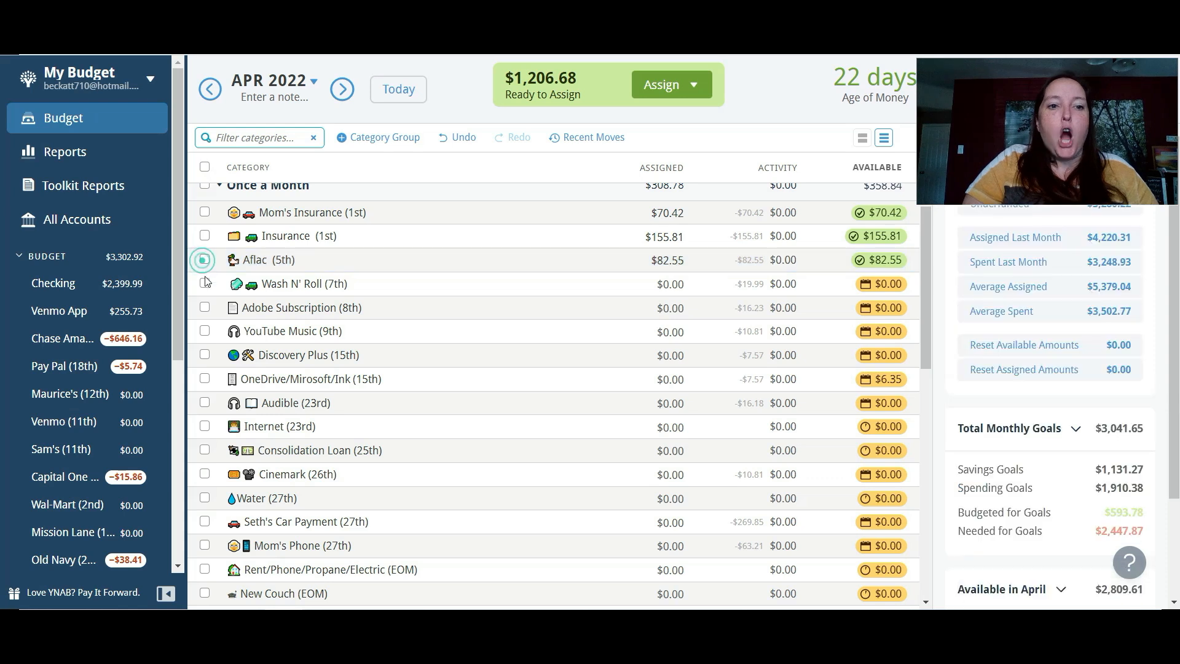
{"action": "left_click", "coordinate": [205, 284]}
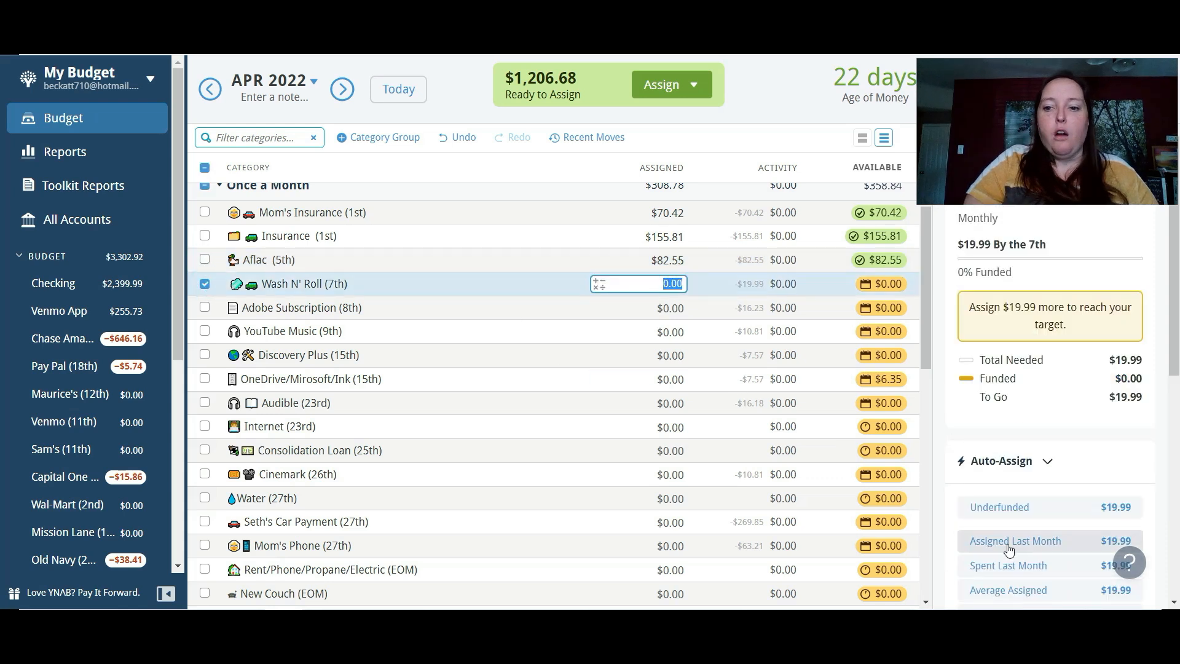
{"action": "left_click", "coordinate": [1024, 512]}
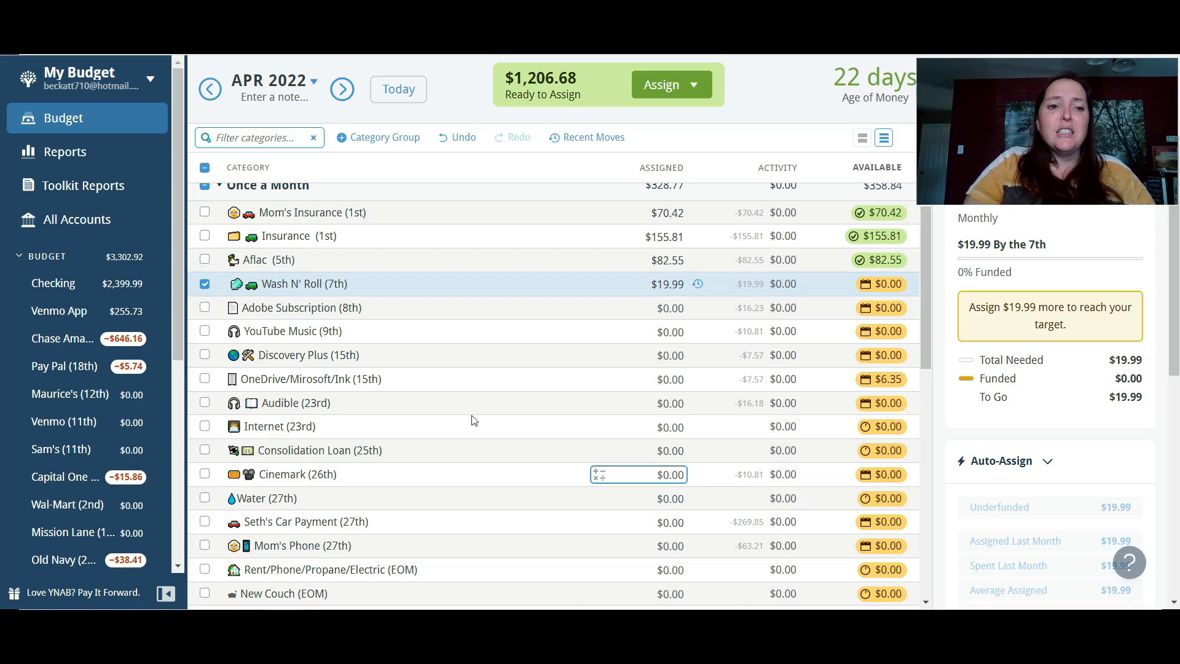
{"action": "left_click", "coordinate": [205, 284]}
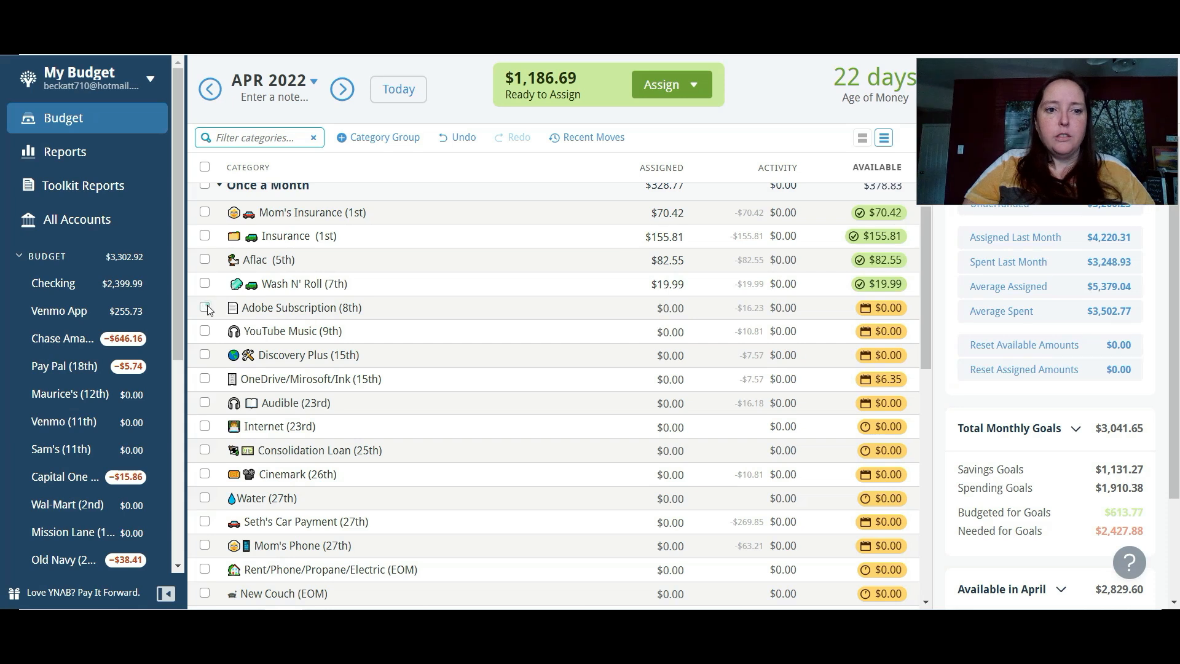
- Auto-assign the underfunded amounts of $16.23 to Adobe Subscription (8th) and $10.81 to YouTube Music (9th)
{"action": "left_click", "coordinate": [205, 308]}
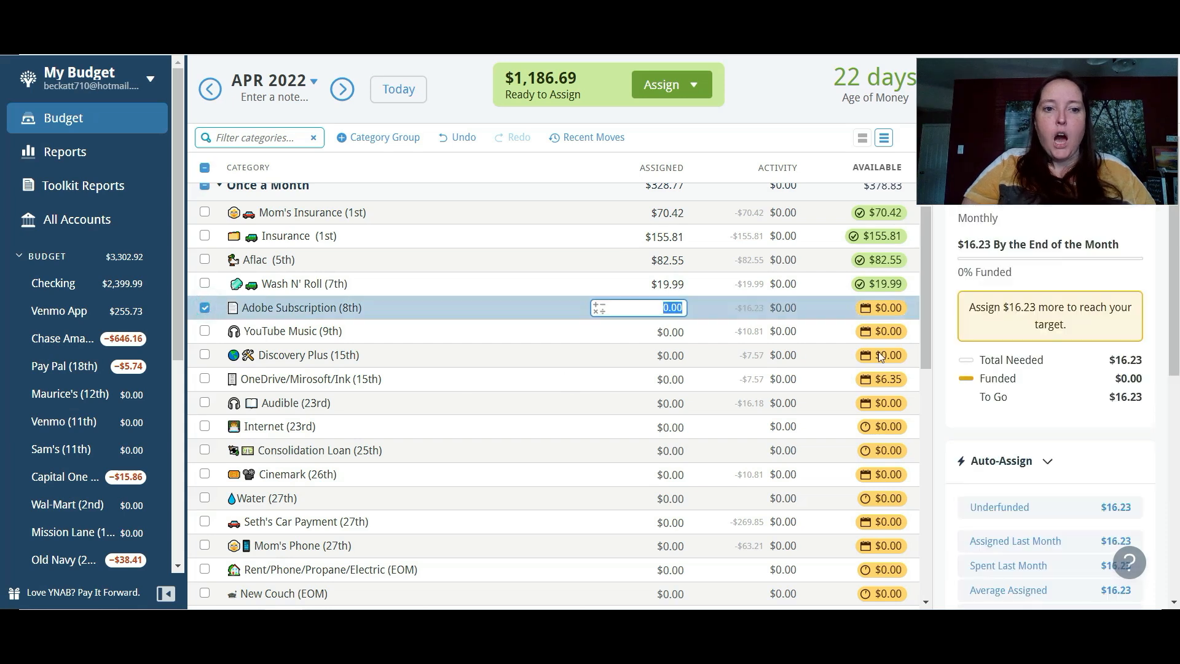
{"action": "left_click", "coordinate": [1030, 505]}
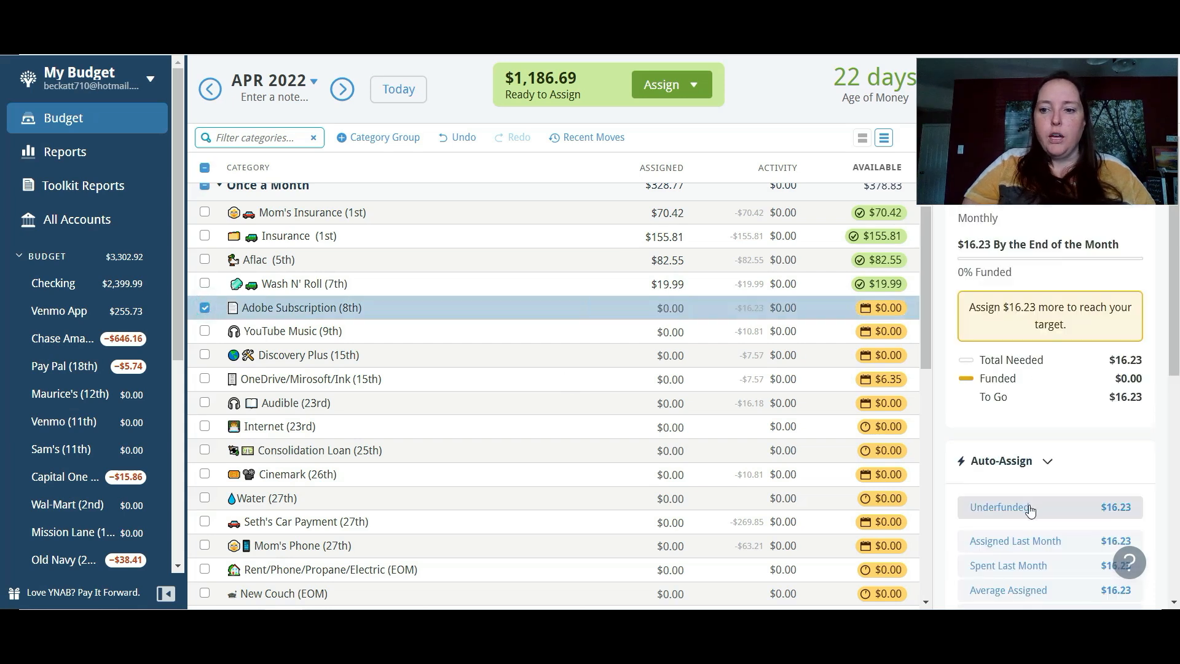
{"action": "left_click", "coordinate": [205, 308]}
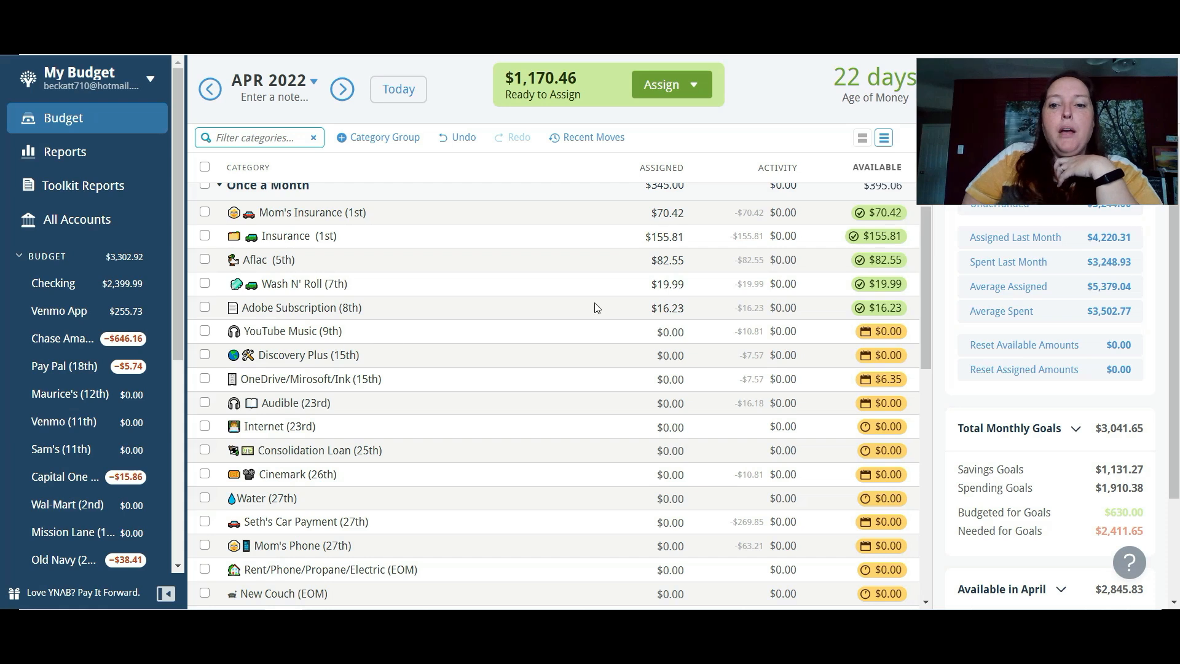
{"action": "left_click", "coordinate": [734, 332]}
{"action": "left_click", "coordinate": [1027, 510]}
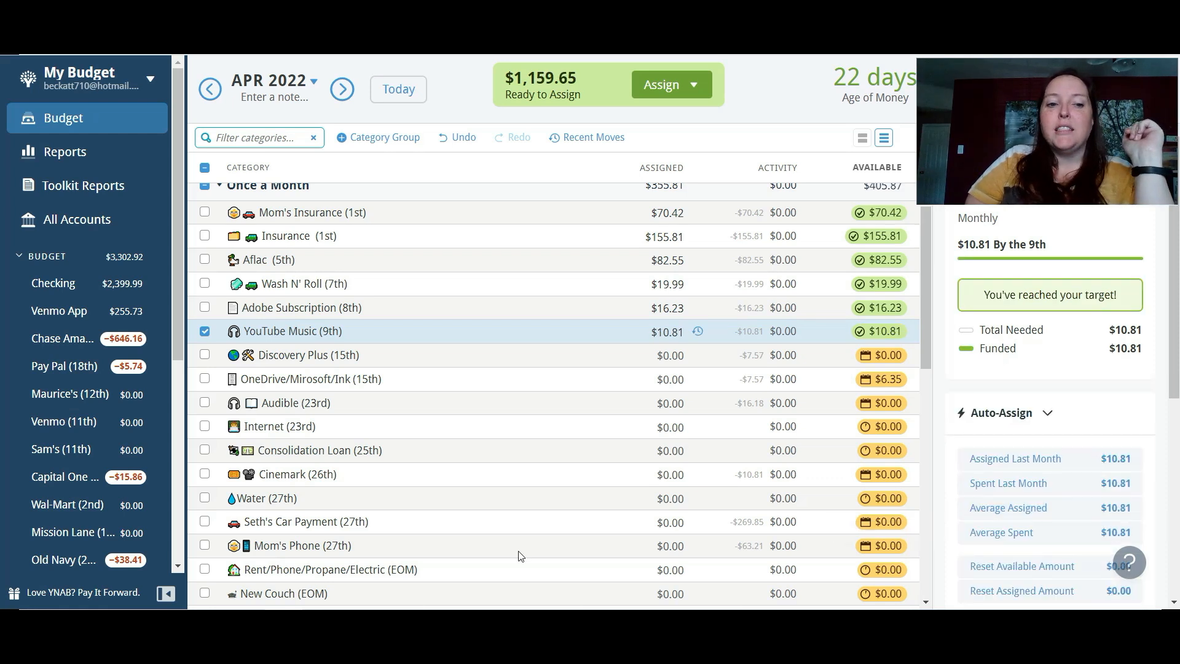
{"action": "left_click", "coordinate": [205, 332]}
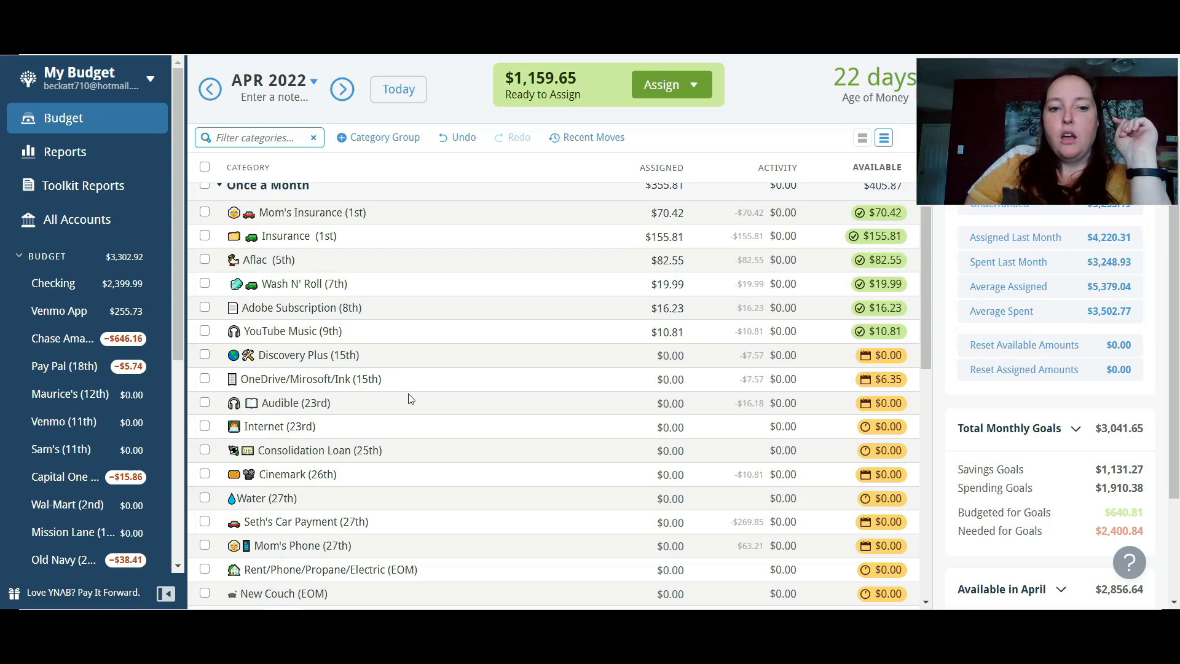
- Move the available $3.71 from Credit Card / Interest Payment (25/115) to Inflow: Ready to Assign
{"action": "left_click_drag", "start_coordinate": [927, 244], "coordinate": [917, 391]}
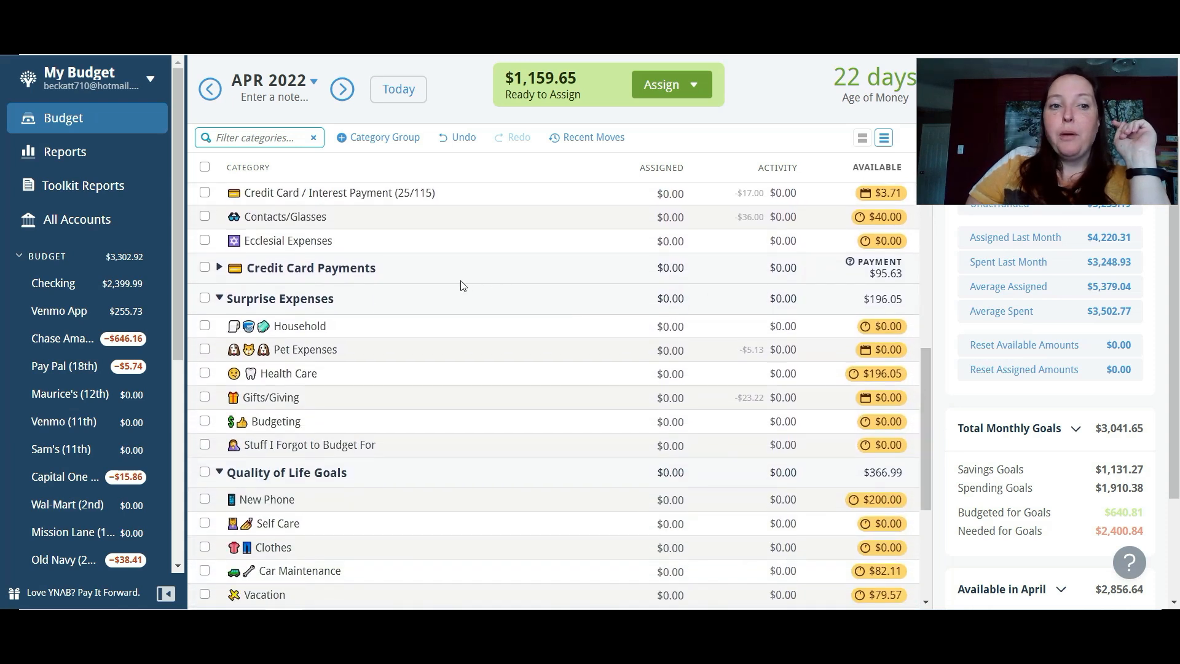
{"action": "left_click", "coordinate": [205, 192]}
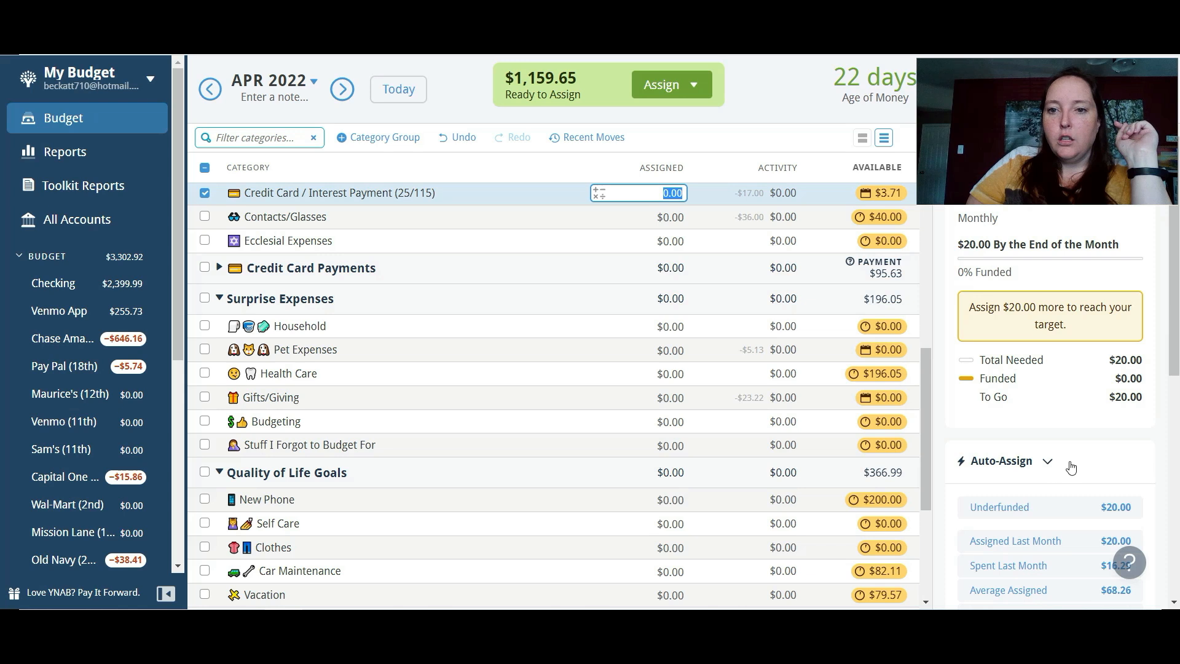
{"action": "left_click", "coordinate": [886, 191]}
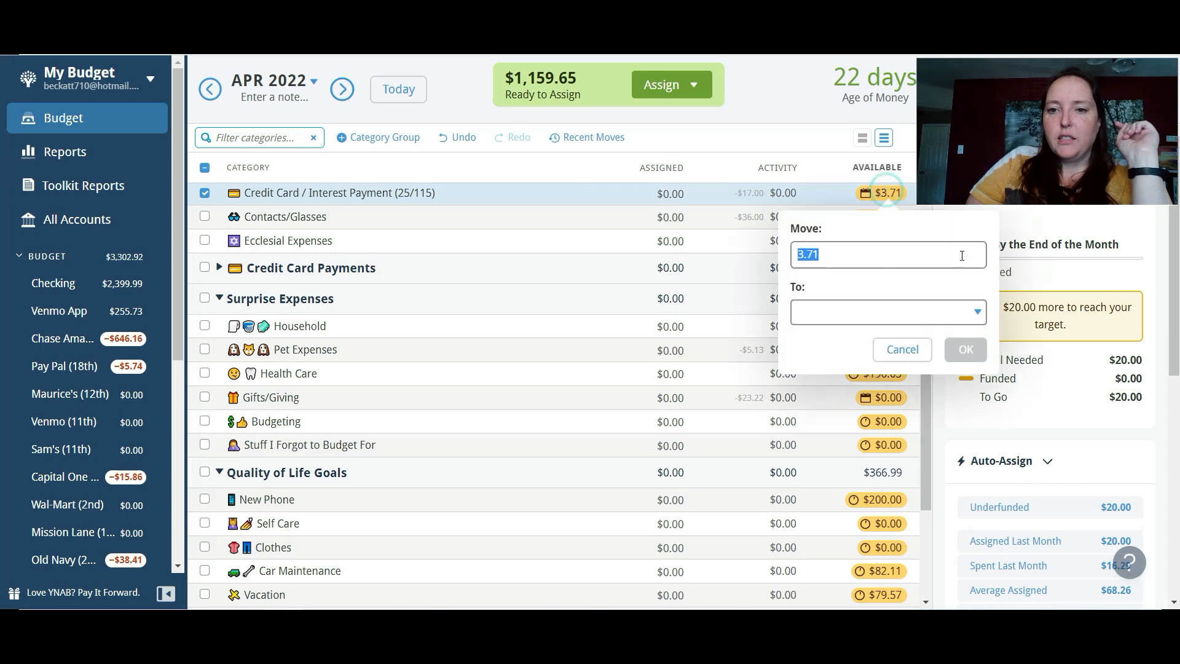
{"action": "left_click", "coordinate": [877, 310]}
{"action": "left_click", "coordinate": [855, 389]}
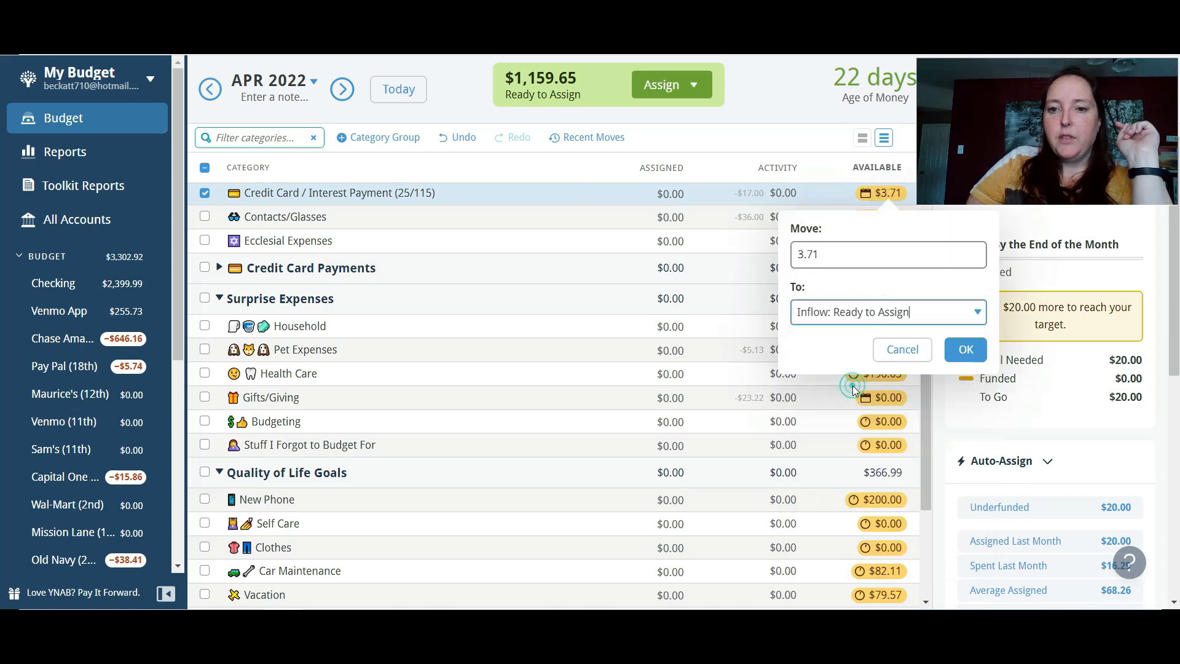
{"action": "left_click", "coordinate": [960, 353]}
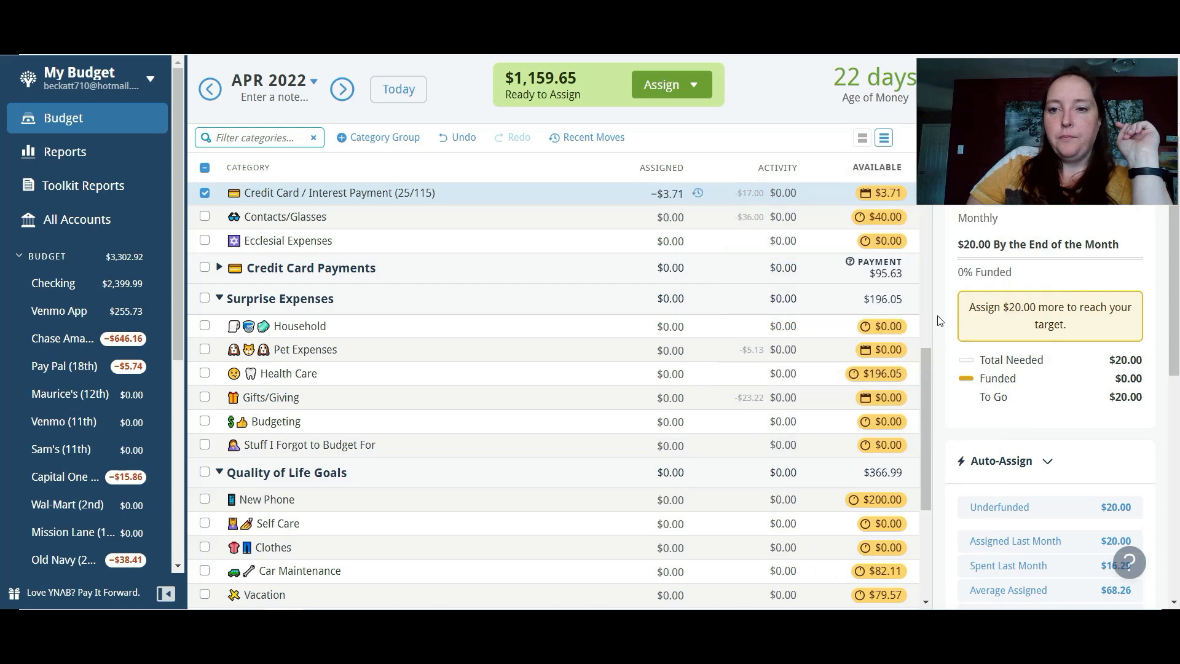
- Auto-assign the underfunded $20.00 to Credit Card / Interest Payment (25/115) and assign $20.00 to Contacts/Glasses
{"action": "left_click", "coordinate": [992, 508]}
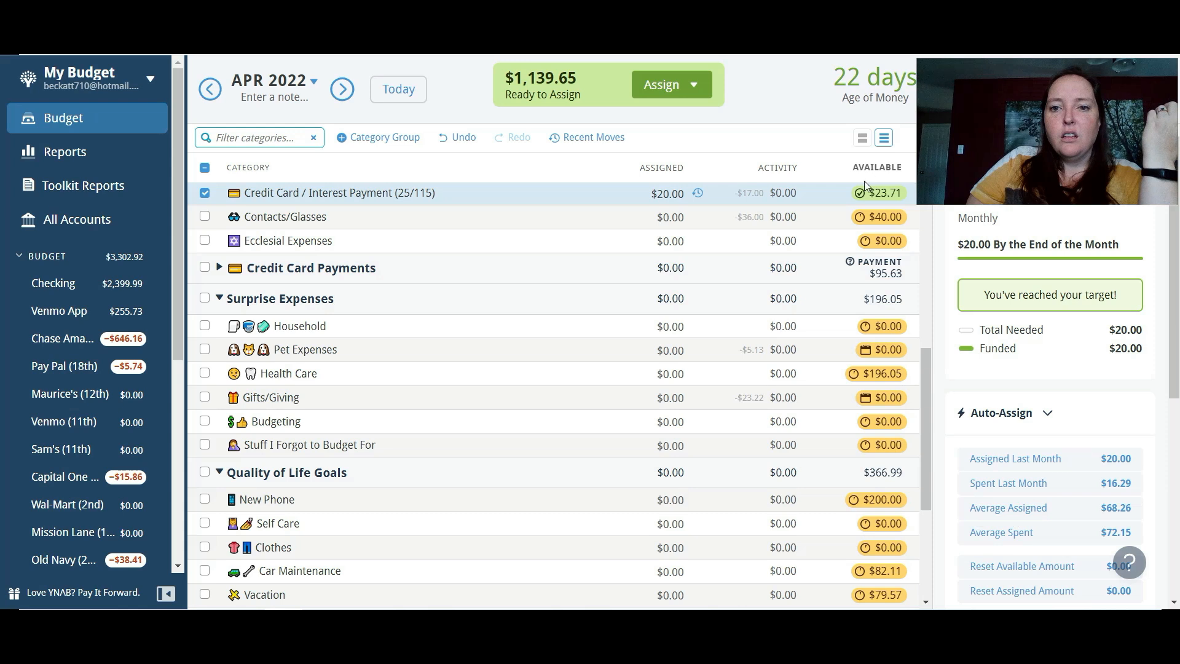
{"action": "mouse_move", "coordinate": [864, 193]}
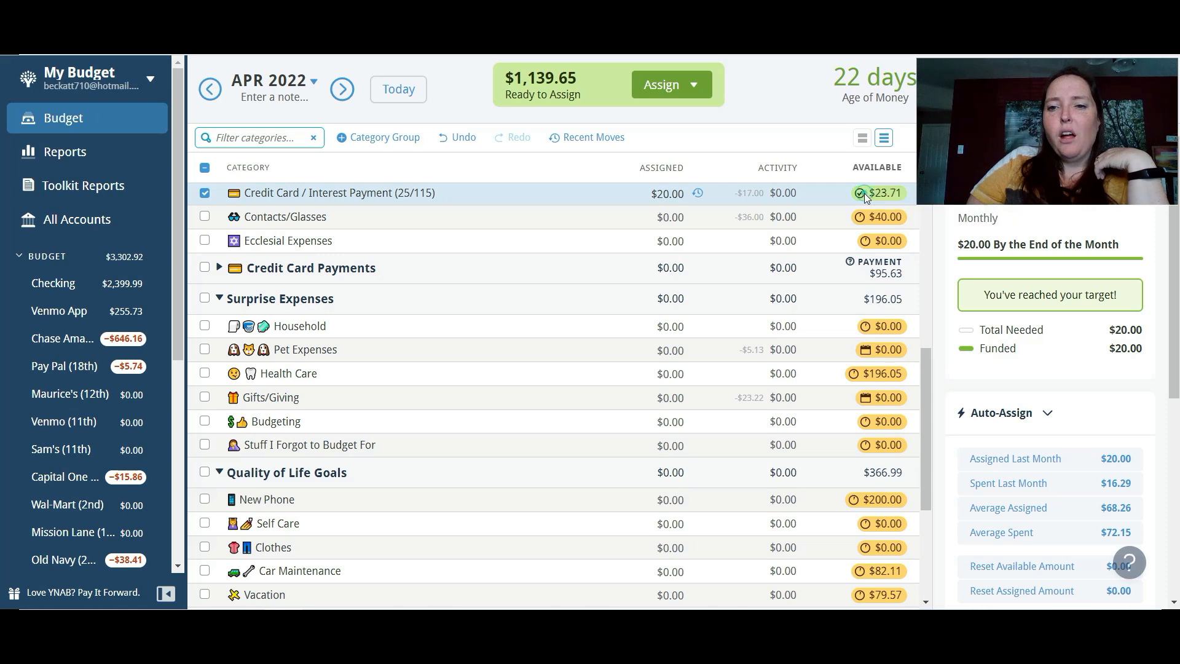
{"action": "left_click", "coordinate": [864, 193]}
{"action": "left_click", "coordinate": [807, 112]}
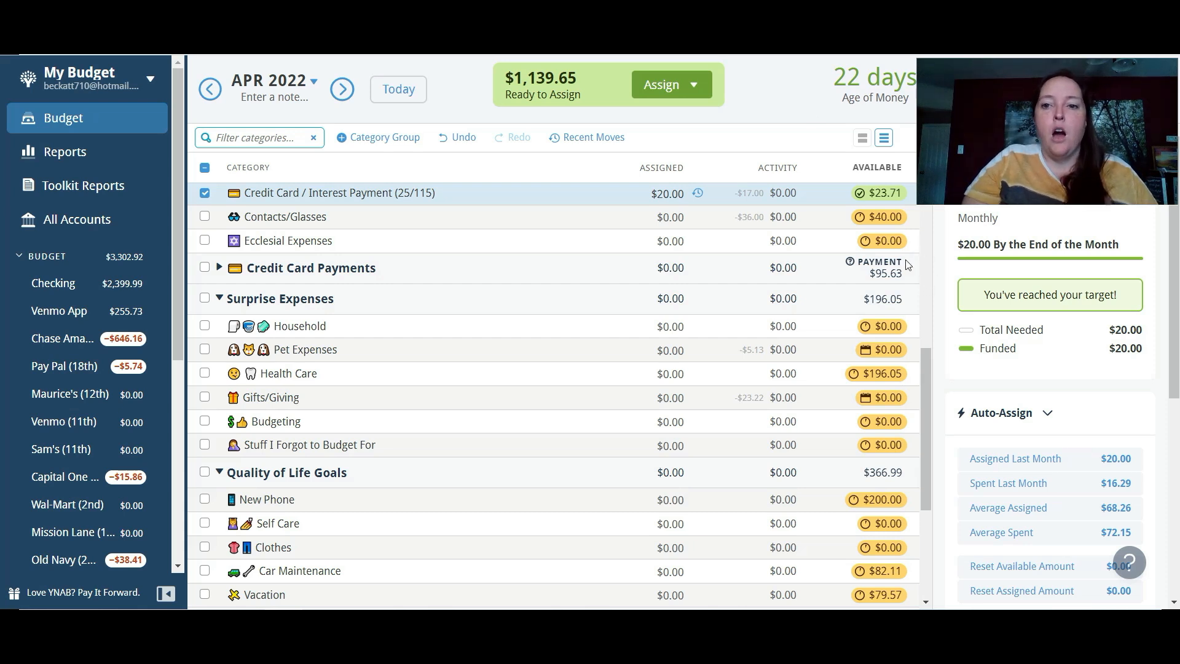
{"action": "left_click", "coordinate": [876, 226]}
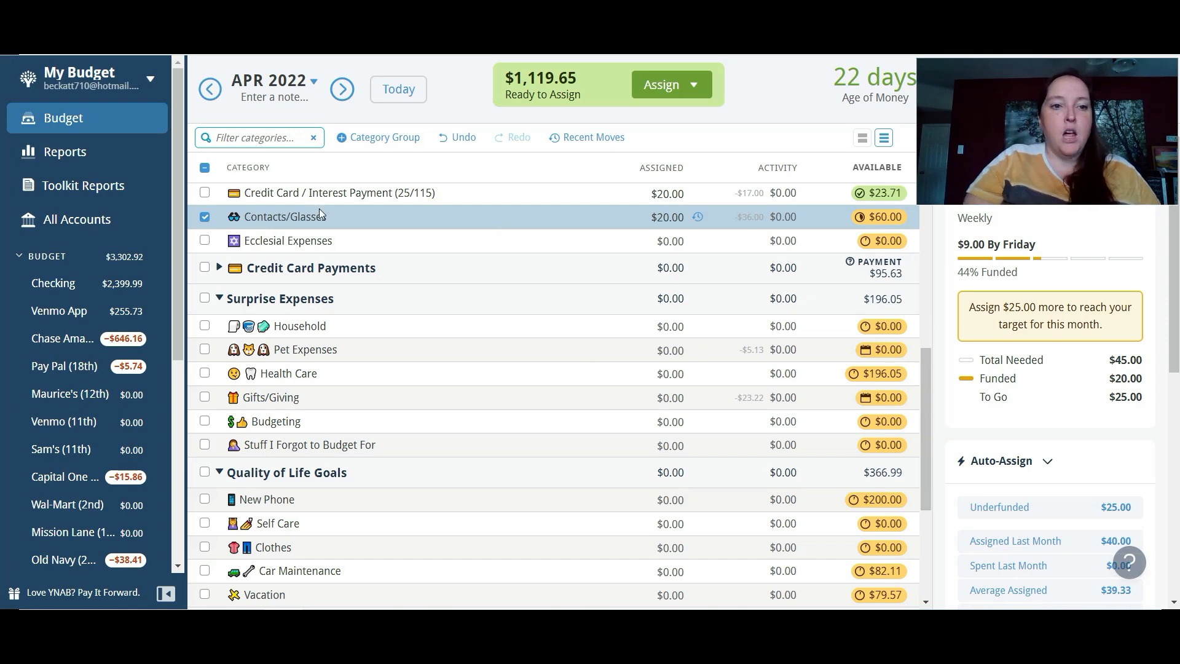
{"action": "left_click", "coordinate": [203, 218]}
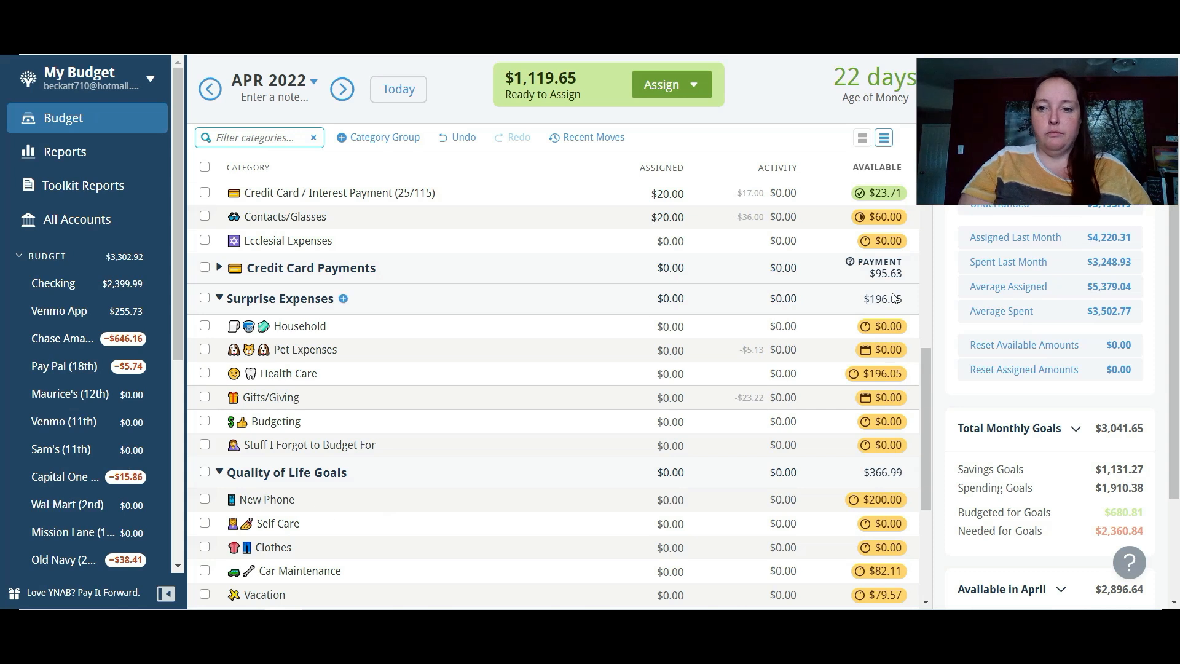
- Assign $50 to Household and $50 to Pet Expenses in the Surprise Expenses group
{"action": "left_click_drag", "start_coordinate": [925, 359], "coordinate": [935, 402]}
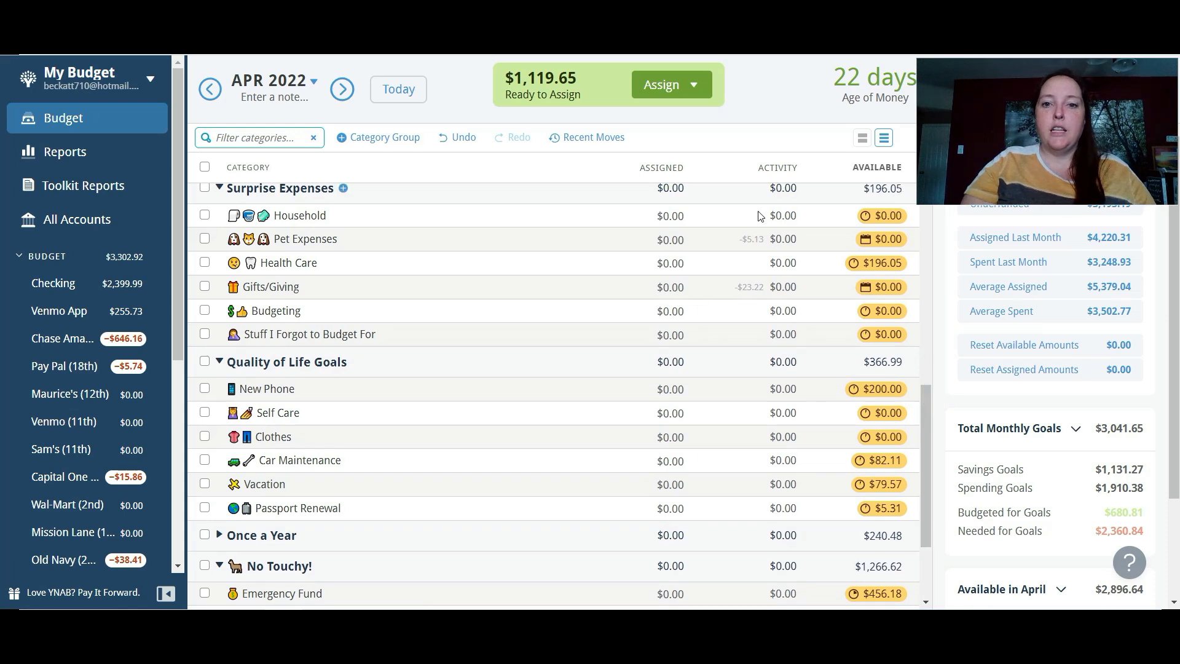
{"action": "left_click", "coordinate": [688, 219]}
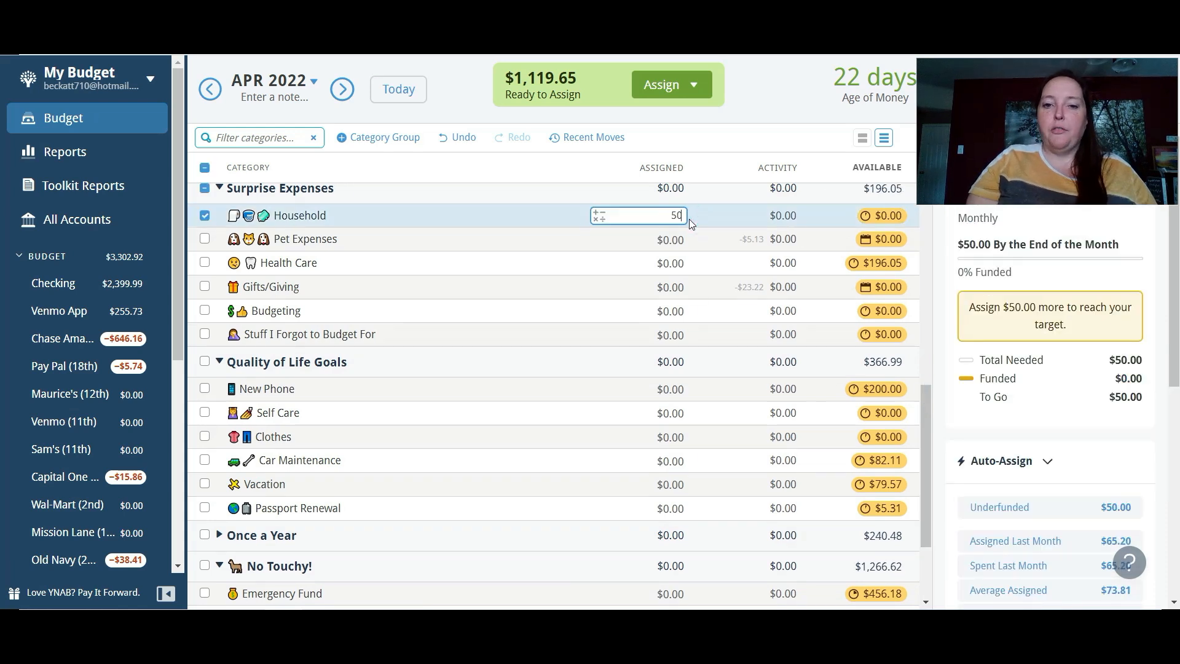
{"action": "left_click", "coordinate": [657, 244]}
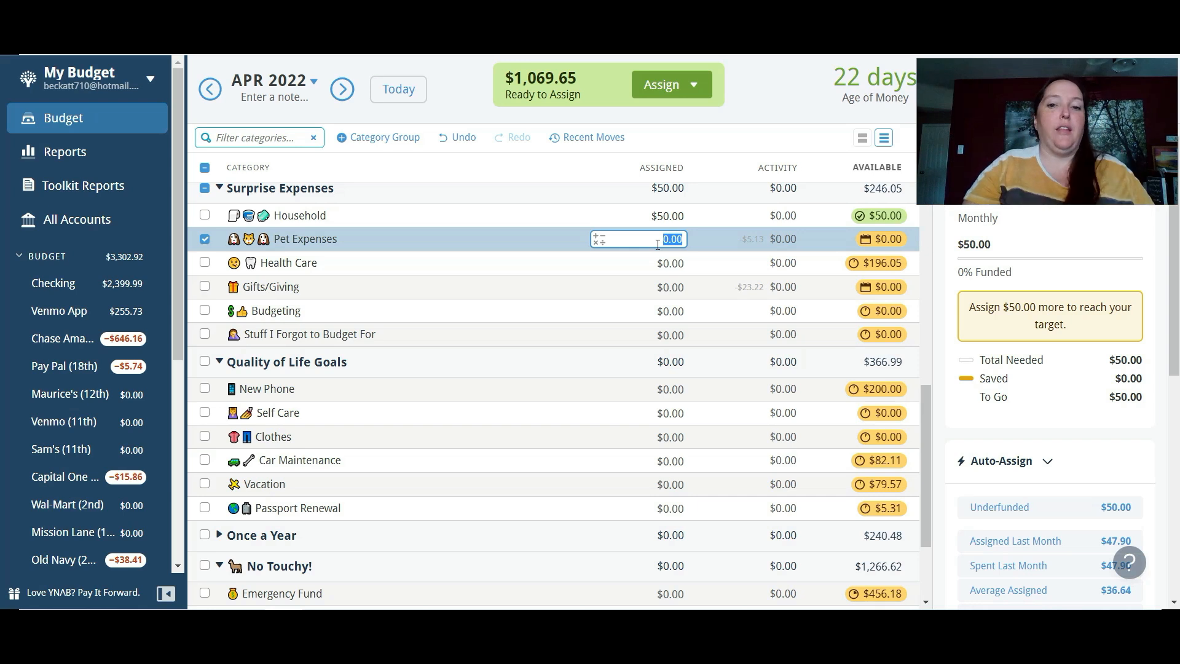
{"action": "type", "text": "50"}
{"action": "key", "text": "Return"}
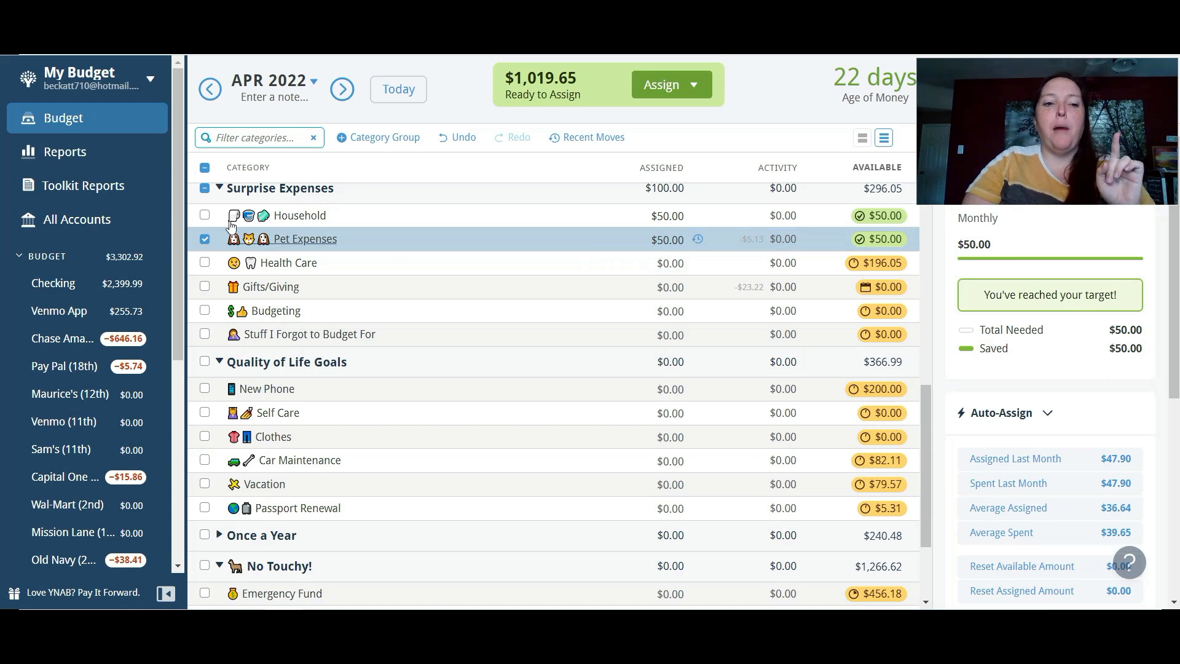
- Open the Income v Expense report and review the Gifts/Giving spending for January to March 2022
{"action": "left_click", "coordinate": [205, 240]}
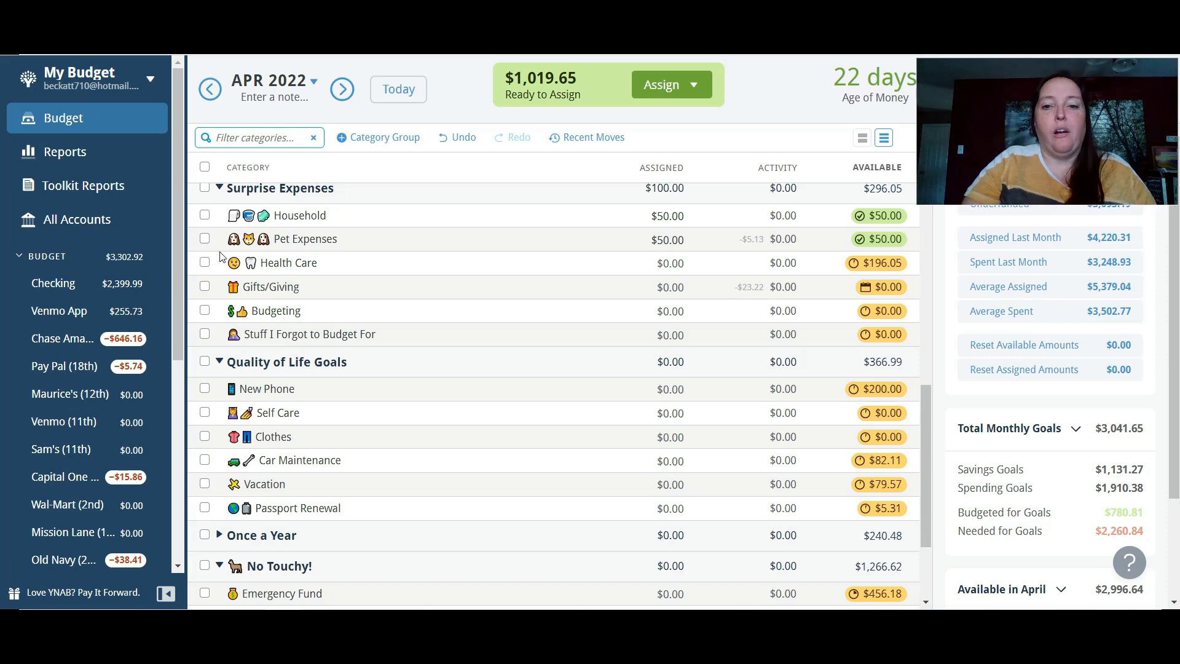
{"action": "left_click", "coordinate": [297, 289]}
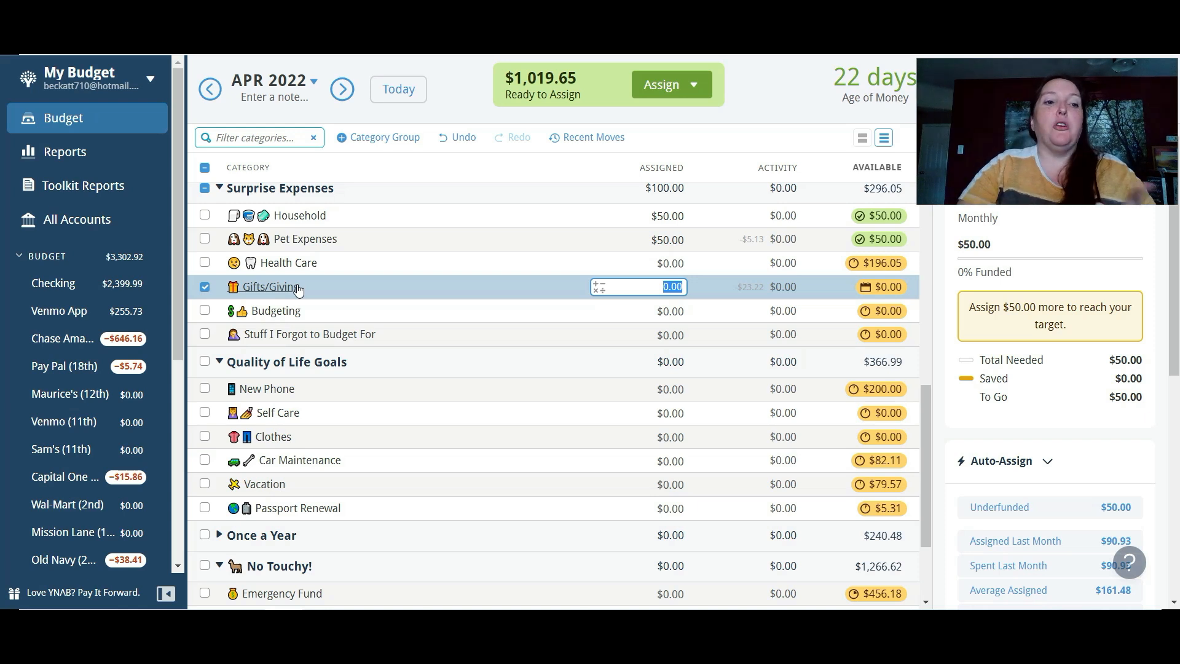
{"action": "right_click", "coordinate": [79, 148]}
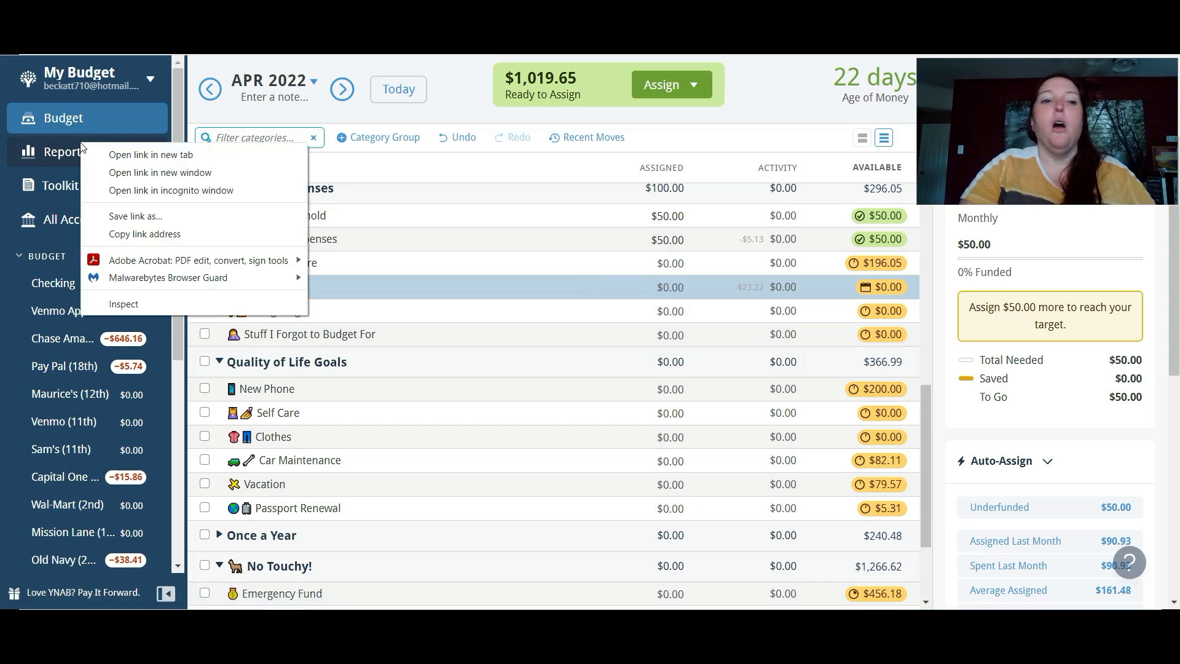
{"action": "left_click", "coordinate": [57, 154]}
{"action": "left_click", "coordinate": [57, 154]}
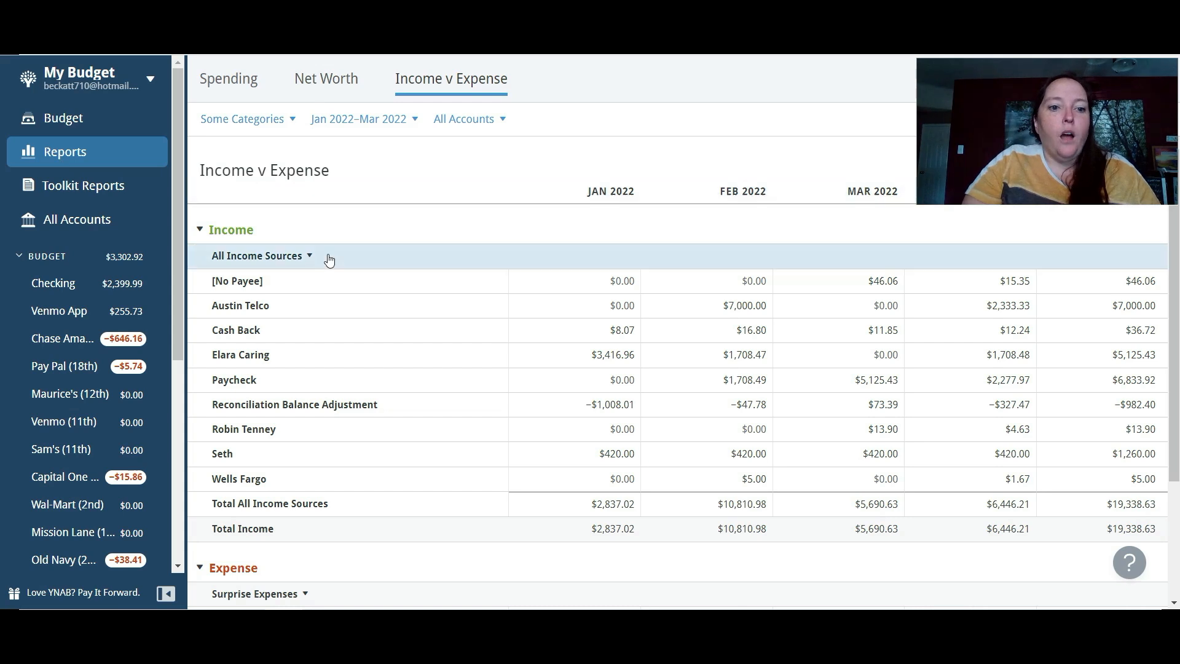
{"action": "scroll", "coordinate": [1166, 398], "scroll_direction": "down", "scroll_amount": 3}
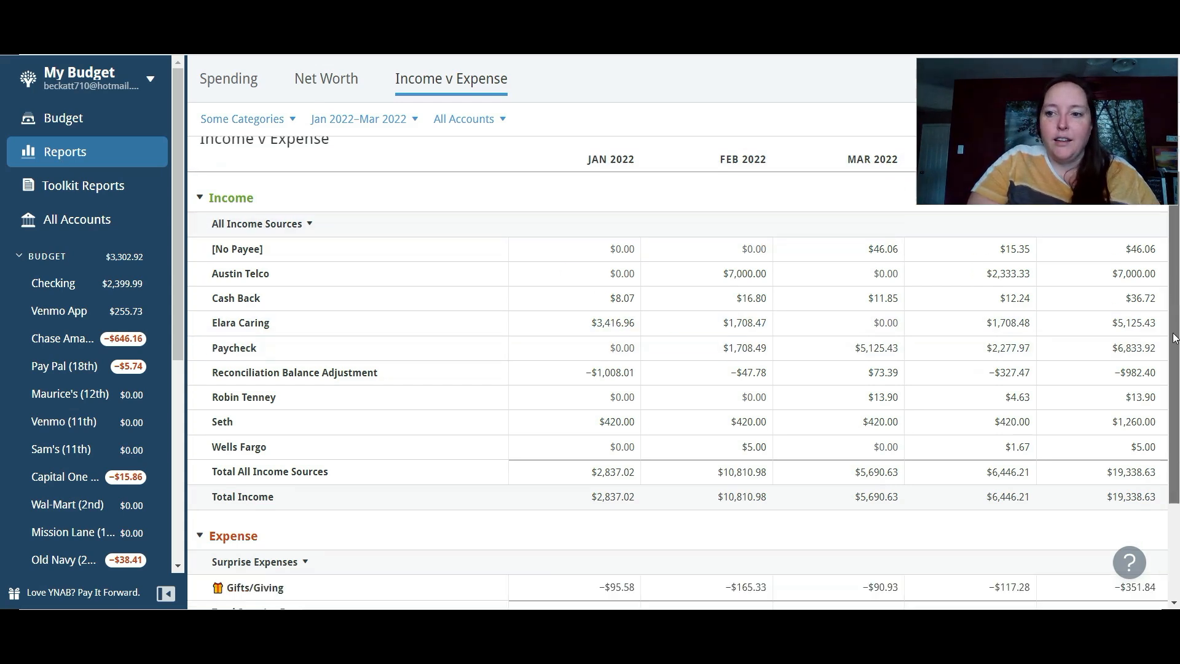
{"action": "left_click_drag", "start_coordinate": [1164, 394], "coordinate": [1175, 467]}
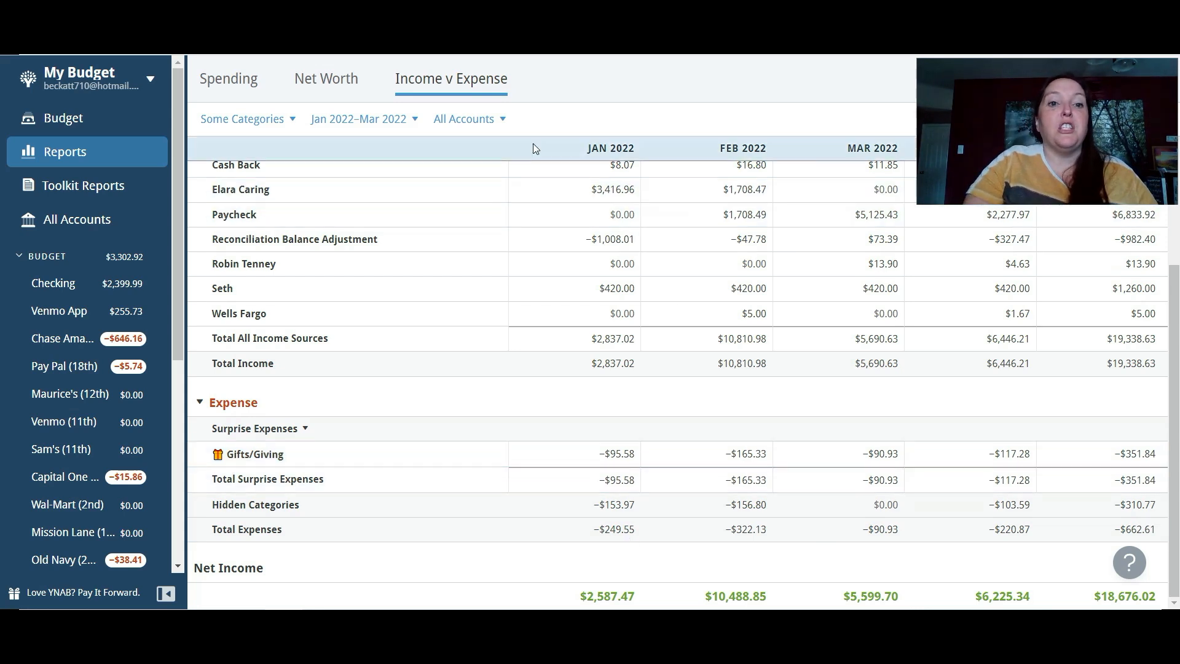
- Extend the report's timeframe to January 2021 through March 2022 and examine the average Gifts/Giving expense
{"action": "left_click", "coordinate": [414, 119]}
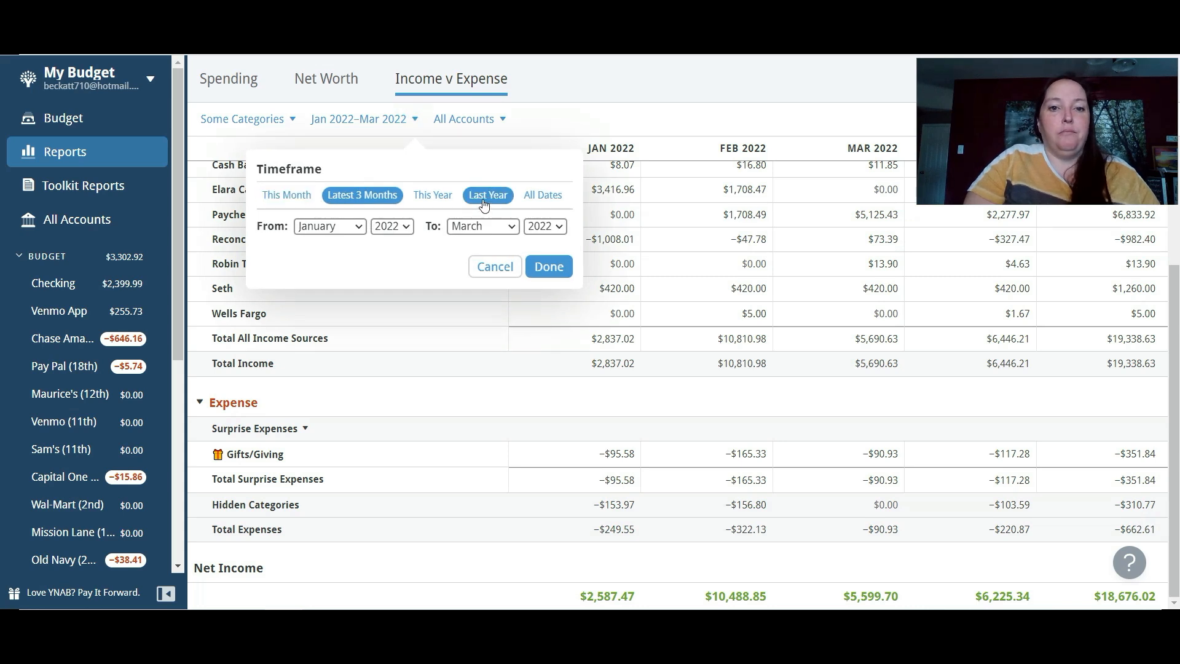
{"action": "left_click", "coordinate": [393, 226]}
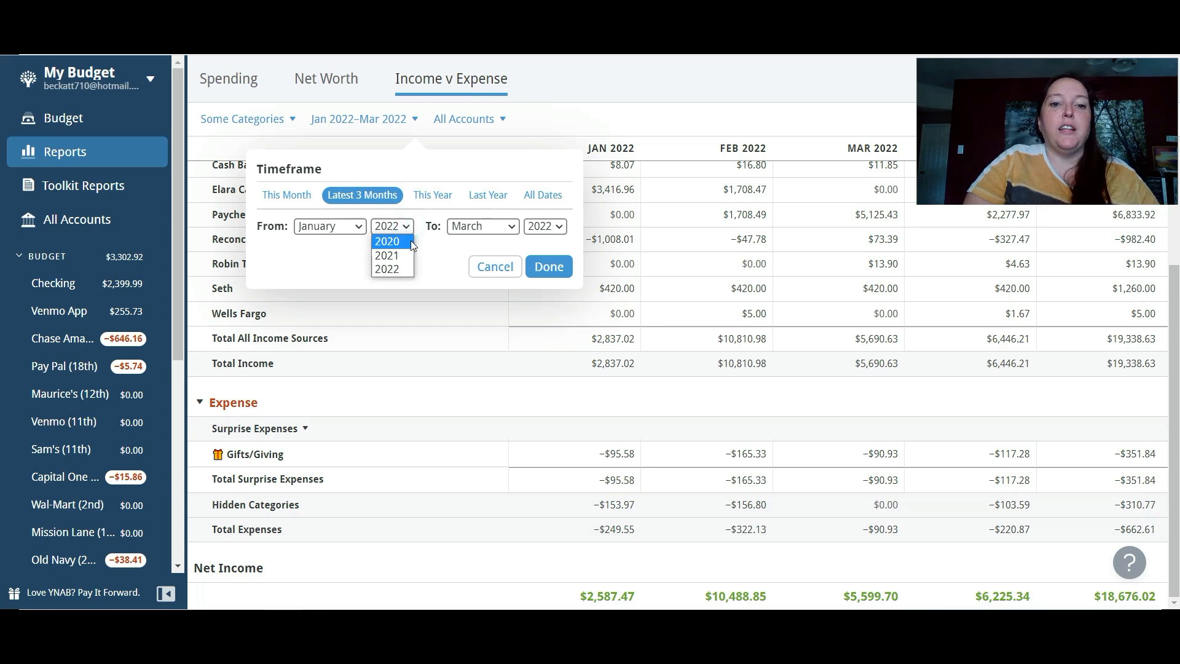
{"action": "left_click", "coordinate": [384, 256]}
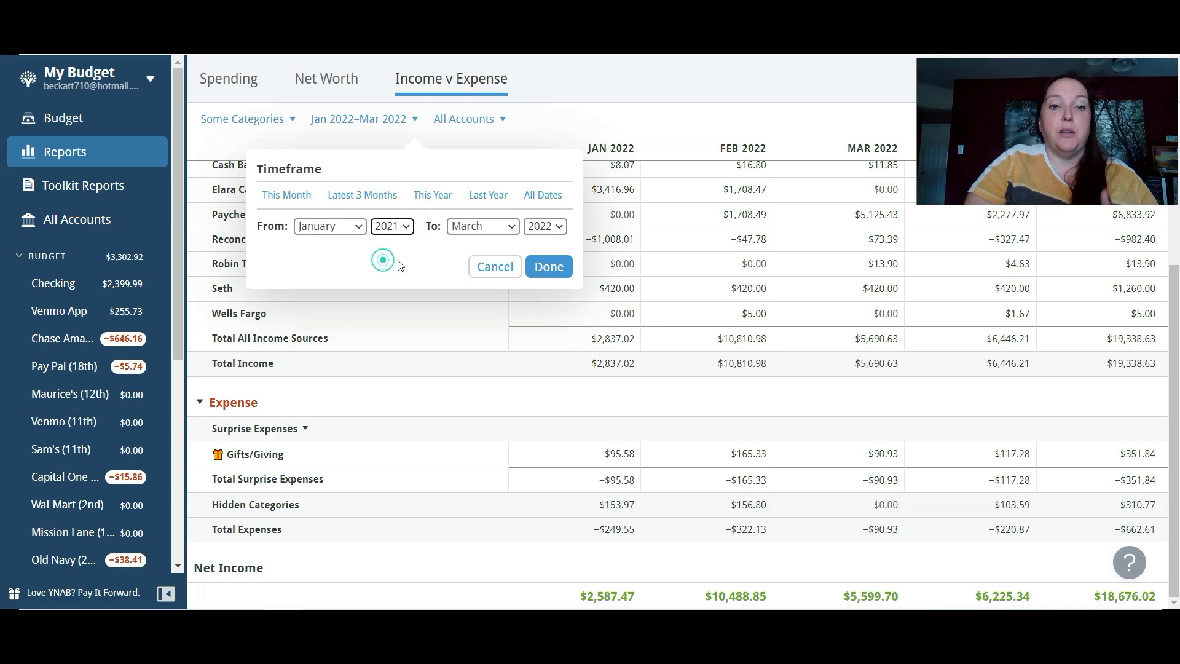
{"action": "left_click", "coordinate": [553, 267]}
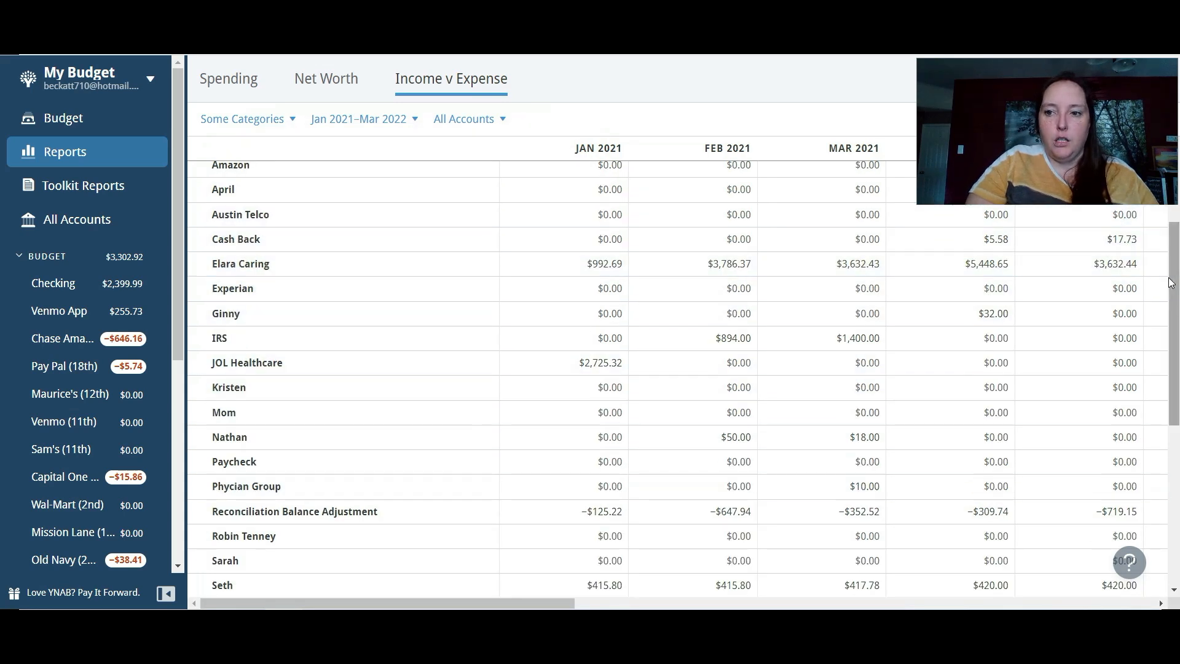
{"action": "left_click_drag", "start_coordinate": [1173, 285], "coordinate": [1172, 461]}
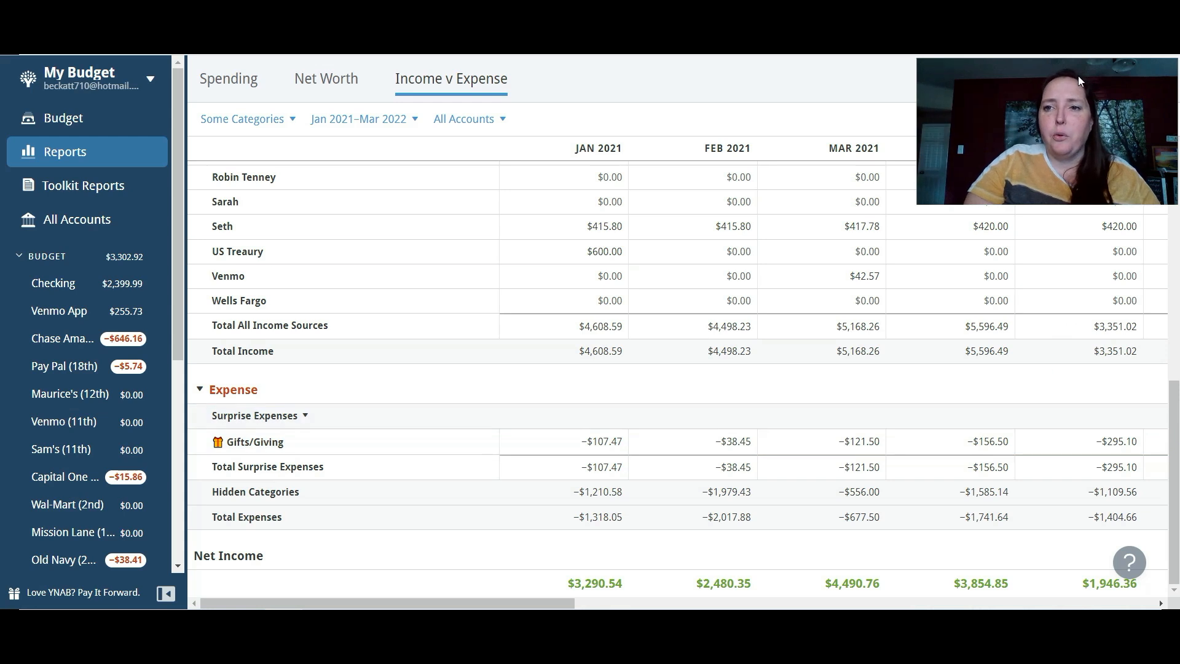
{"action": "left_click_drag", "start_coordinate": [1072, 76], "coordinate": [1072, 189]}
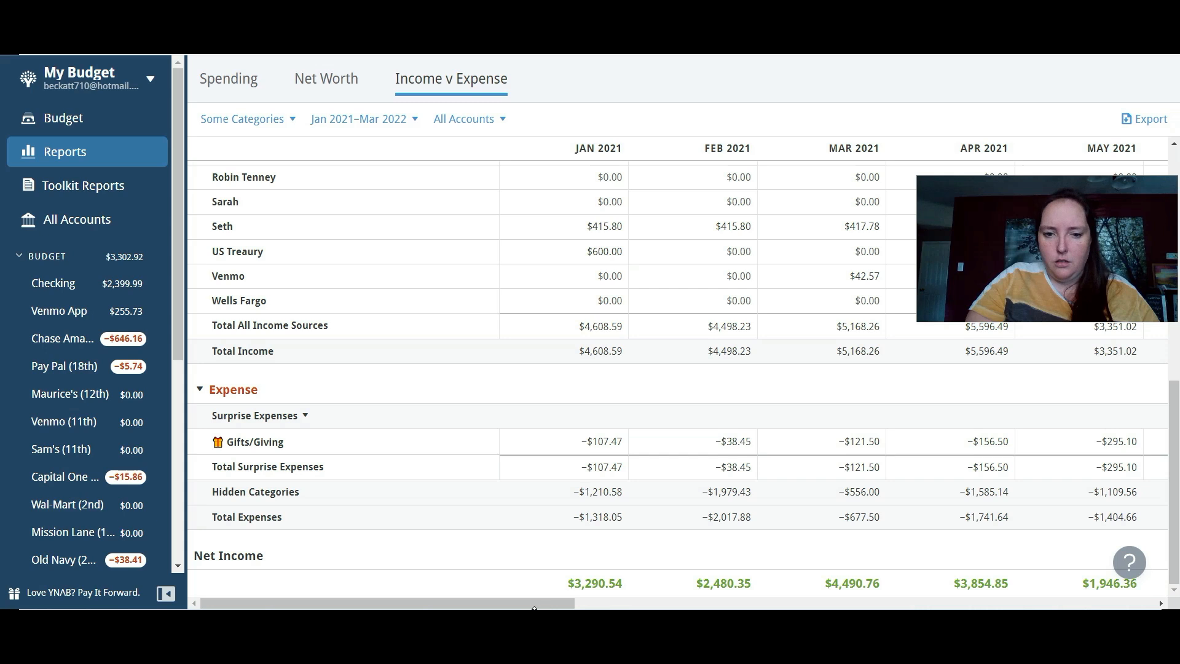
{"action": "left_click_drag", "start_coordinate": [541, 603], "coordinate": [1121, 601]}
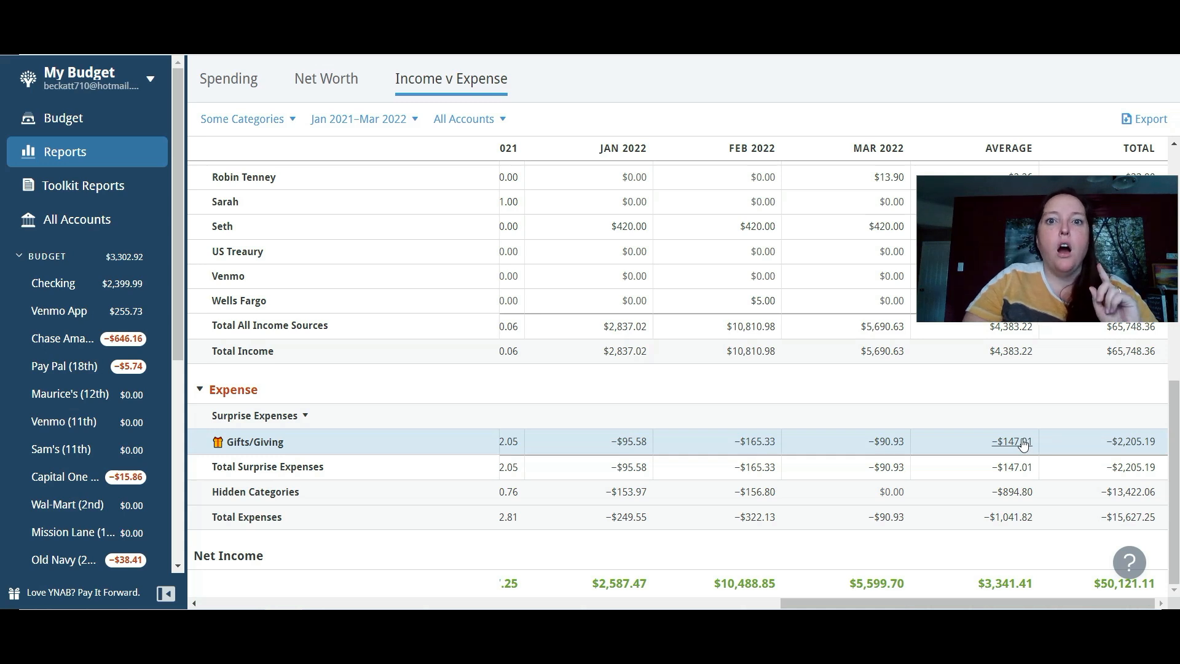
{"action": "left_click_drag", "start_coordinate": [1048, 185], "coordinate": [1045, 71]}
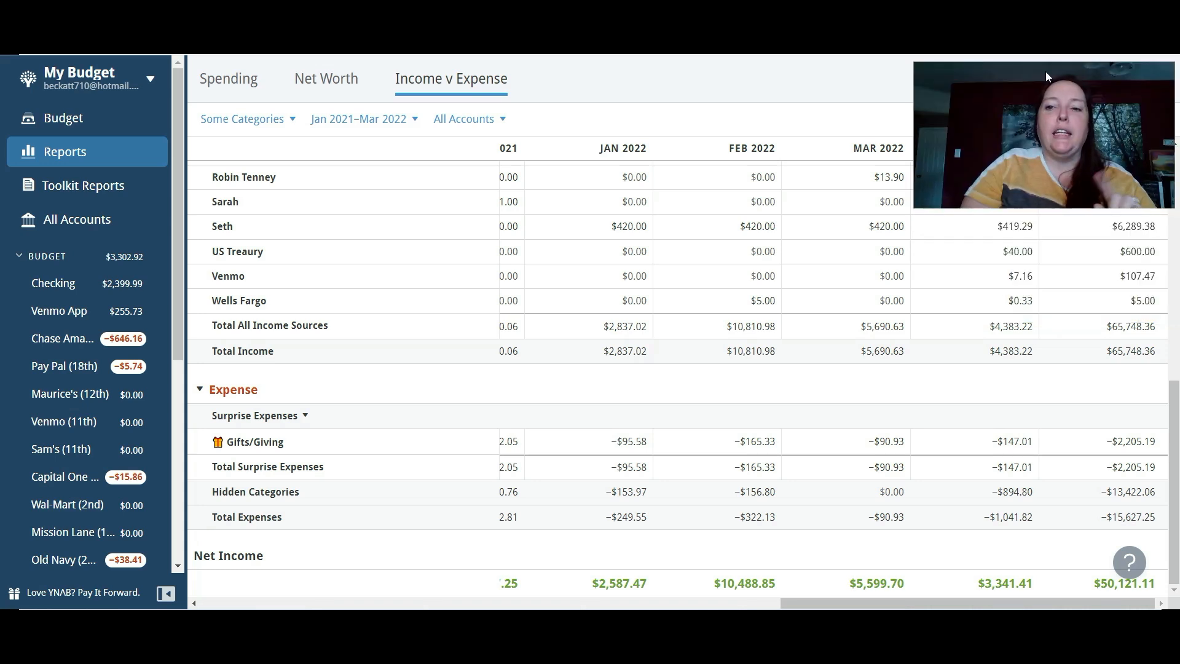
- Return to the April 2022 budget and assign $100 to Gifts/Giving in the Surprise Expenses group
{"action": "left_click", "coordinate": [34, 125]}
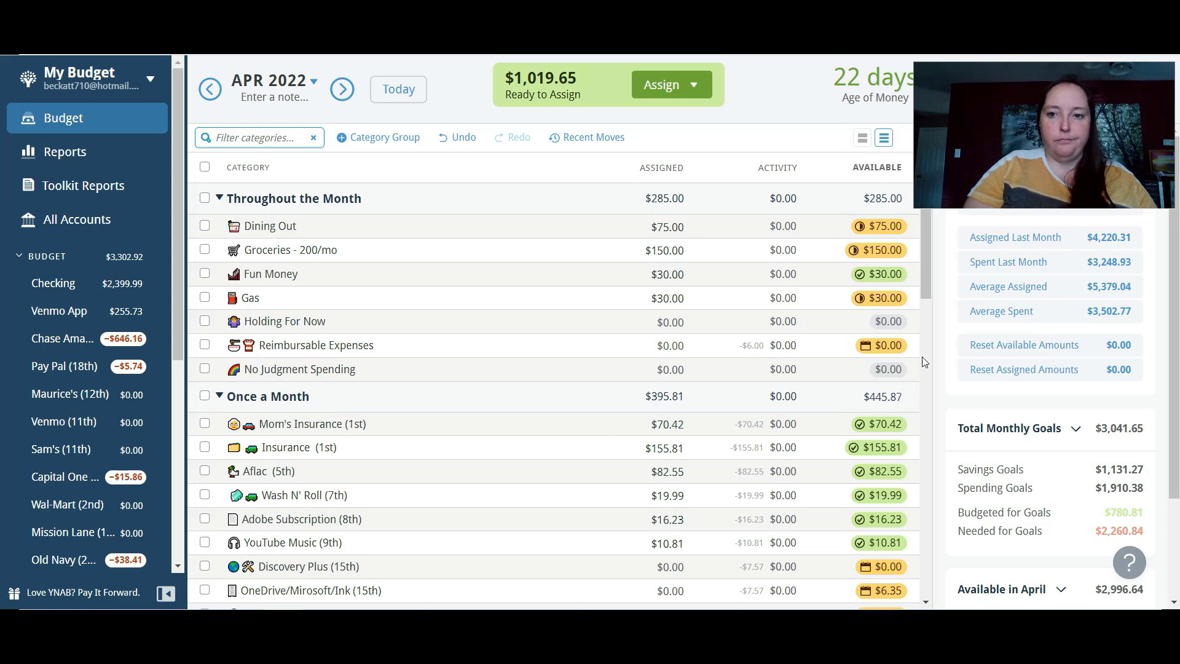
{"action": "left_click_drag", "start_coordinate": [924, 239], "coordinate": [903, 480]}
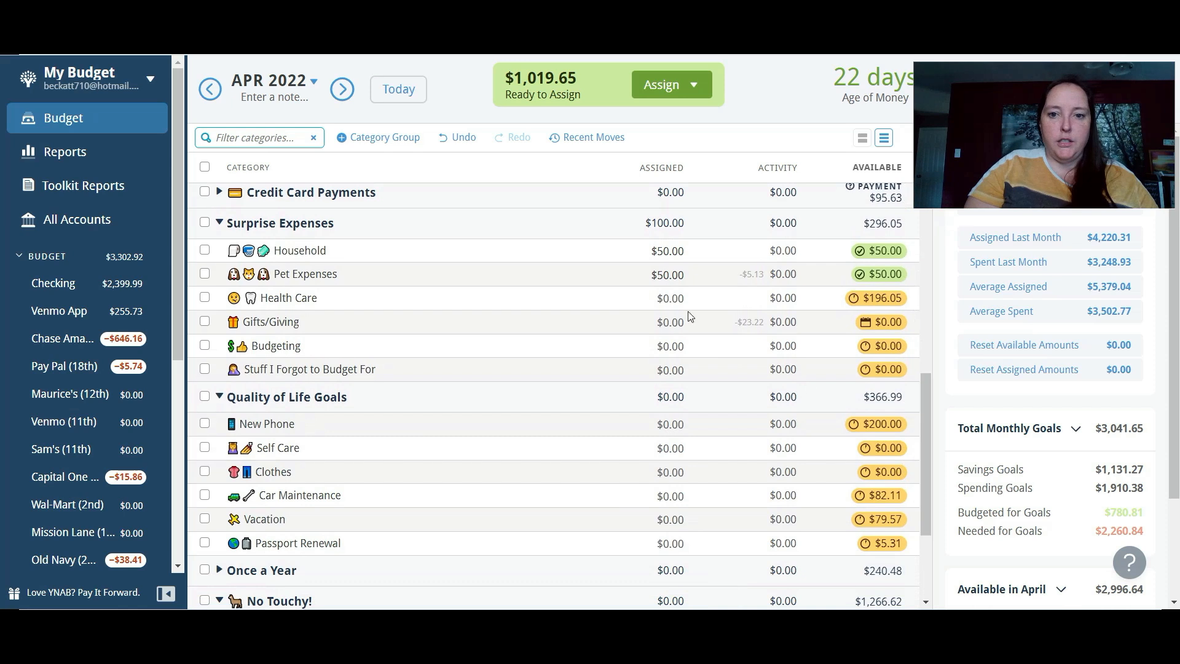
{"action": "left_click", "coordinate": [668, 327]}
{"action": "type", "text": "100"}
{"action": "key", "text": "Return"}
- Assign $25 to Budgeting and $20 to Stuff I Forgot to Budget For in the Surprise Expenses group
{"action": "left_click", "coordinate": [669, 343]}
{"action": "type", "text": "25"}
{"action": "key", "text": "Return"}
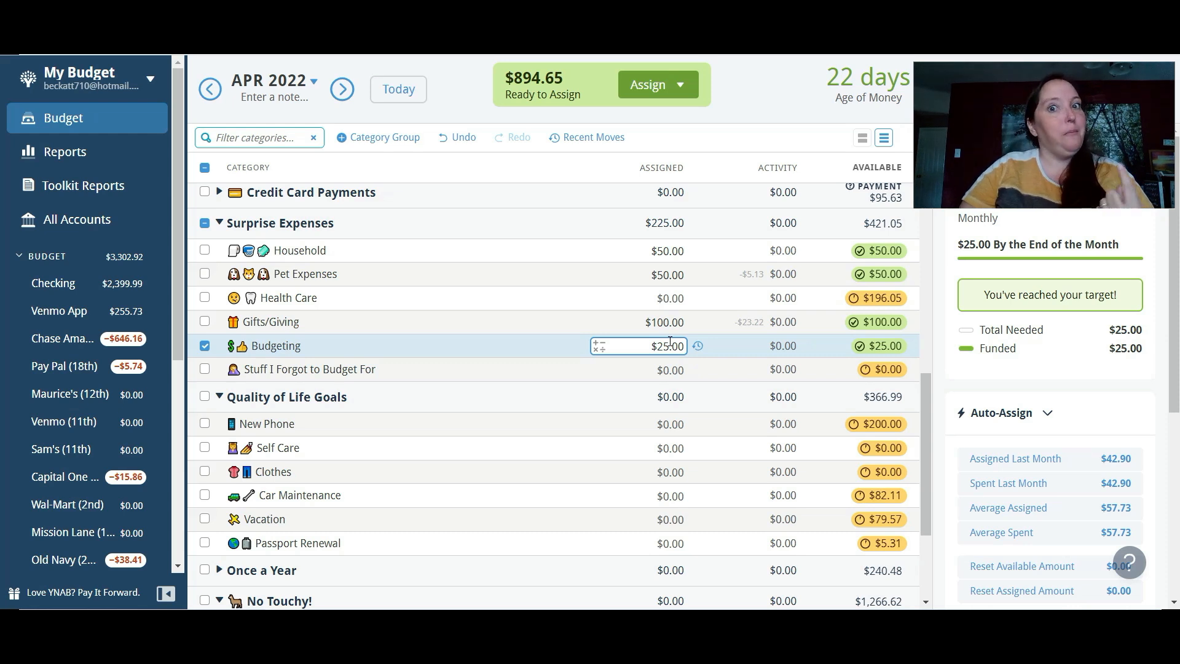
{"action": "left_click", "coordinate": [205, 347]}
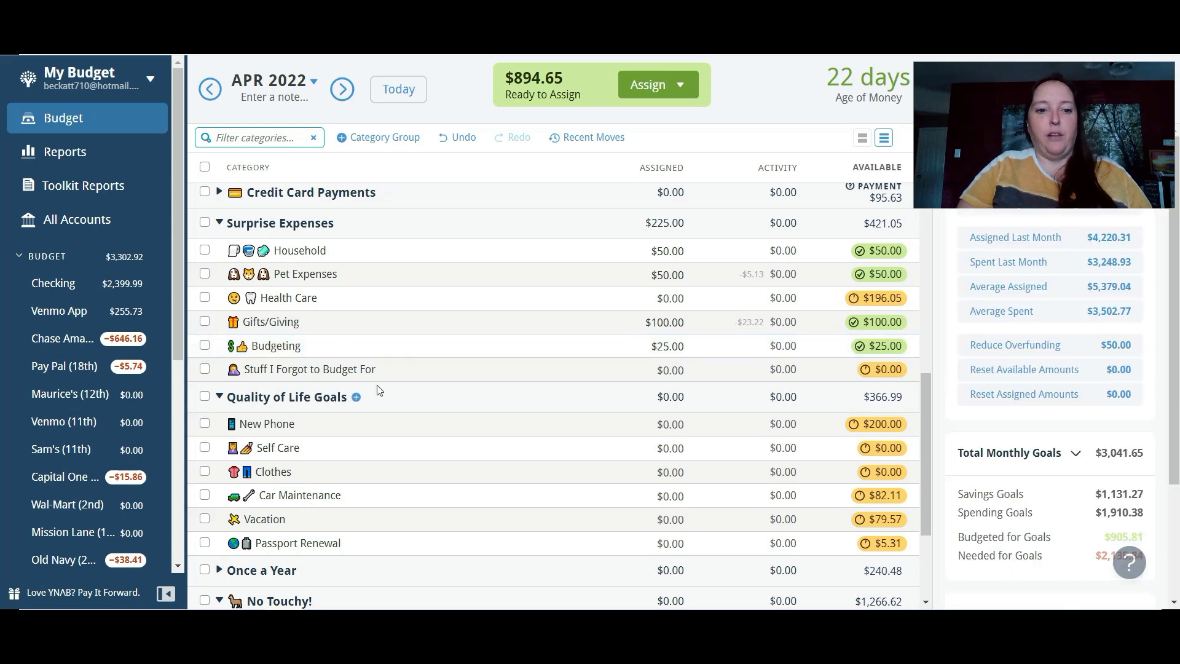
{"action": "left_click", "coordinate": [654, 369]}
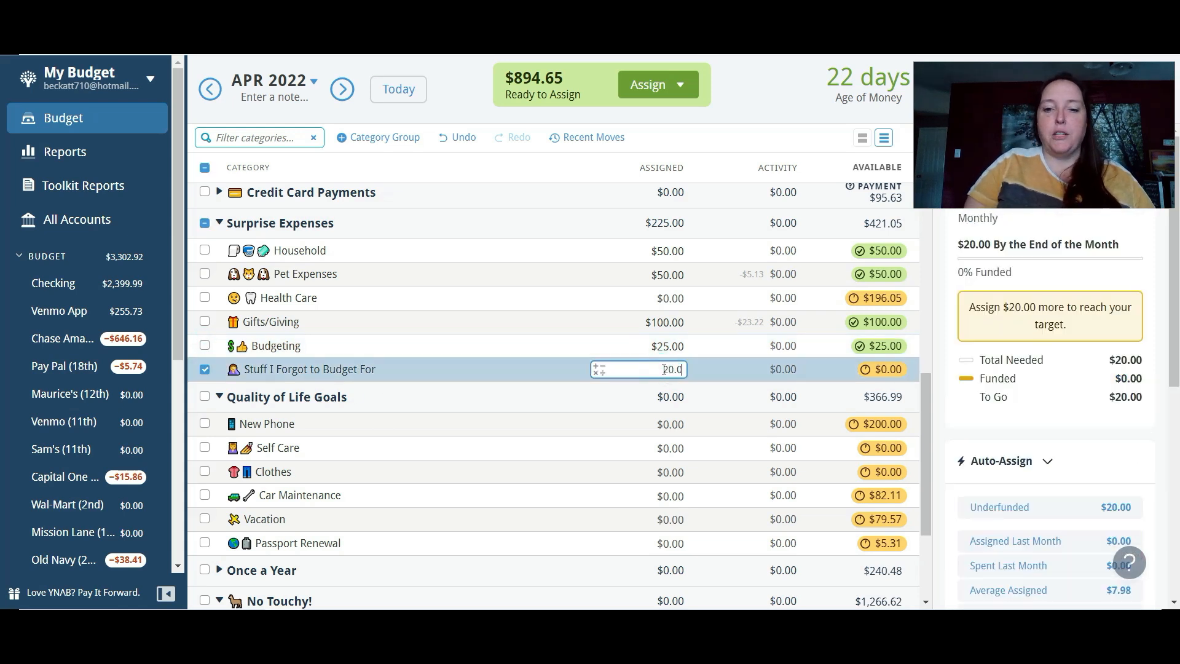
{"action": "key", "text": "Return"}
- Assign $50 to New Phone and $100 to Self Care in the Quality of Life Goals group
{"action": "left_click_drag", "start_coordinate": [927, 384], "coordinate": [931, 440]}
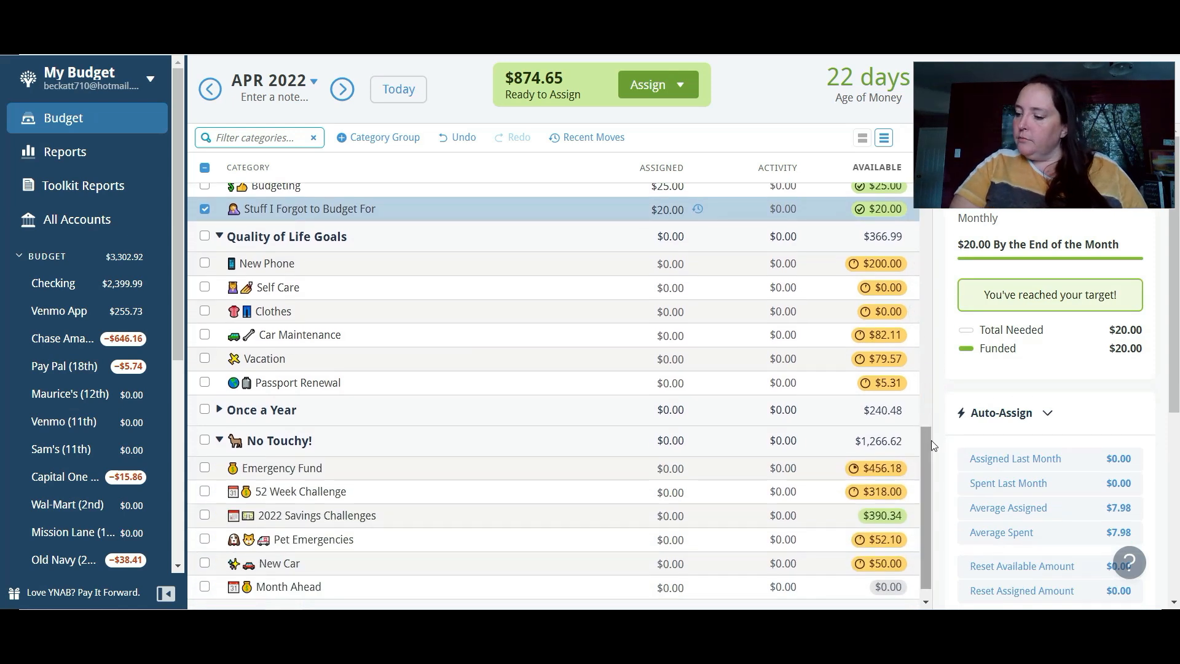
{"action": "mouse_move", "coordinate": [929, 440]}
{"action": "left_mouse_down"}
{"action": "mouse_move", "coordinate": [924, 389]}
{"action": "mouse_move", "coordinate": [929, 443]}
{"action": "left_mouse_up"}
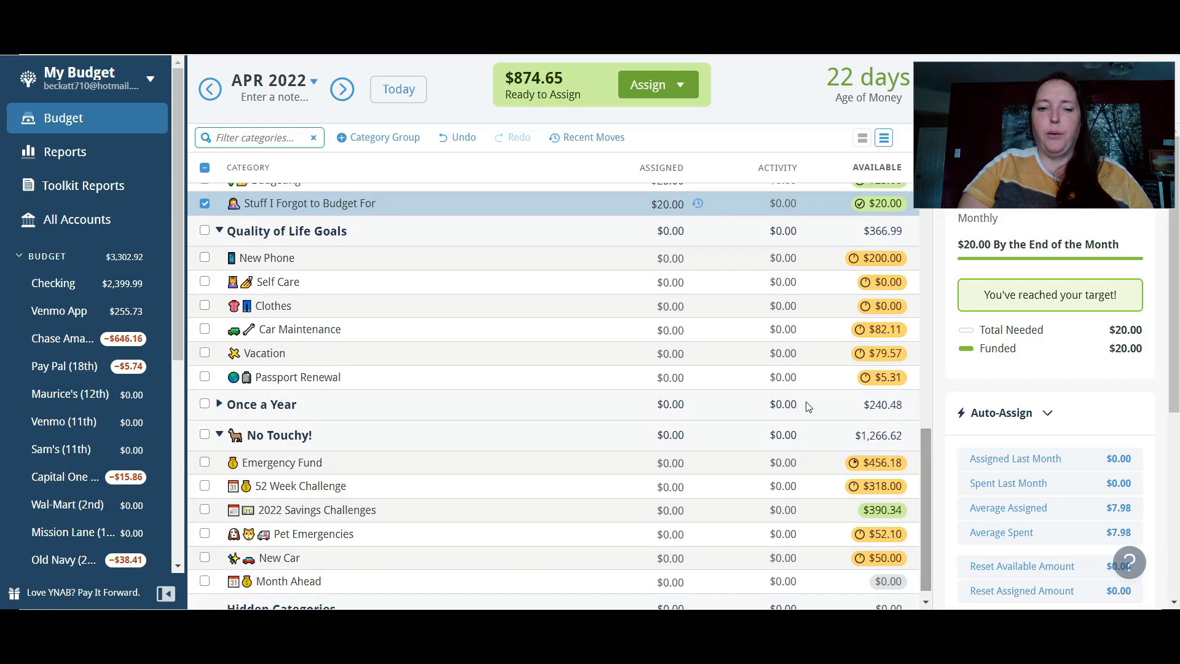
{"action": "left_click", "coordinate": [684, 263]}
{"action": "type", "text": "50"}
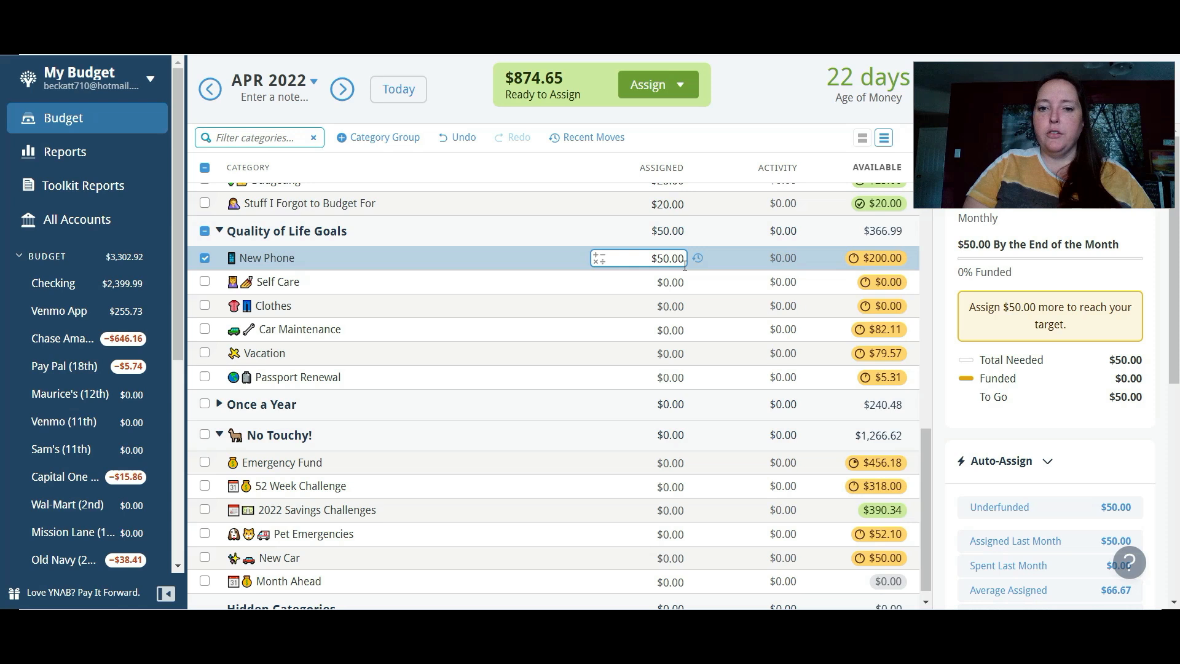
{"action": "key", "text": "Return"}
{"action": "left_click", "coordinate": [674, 281]}
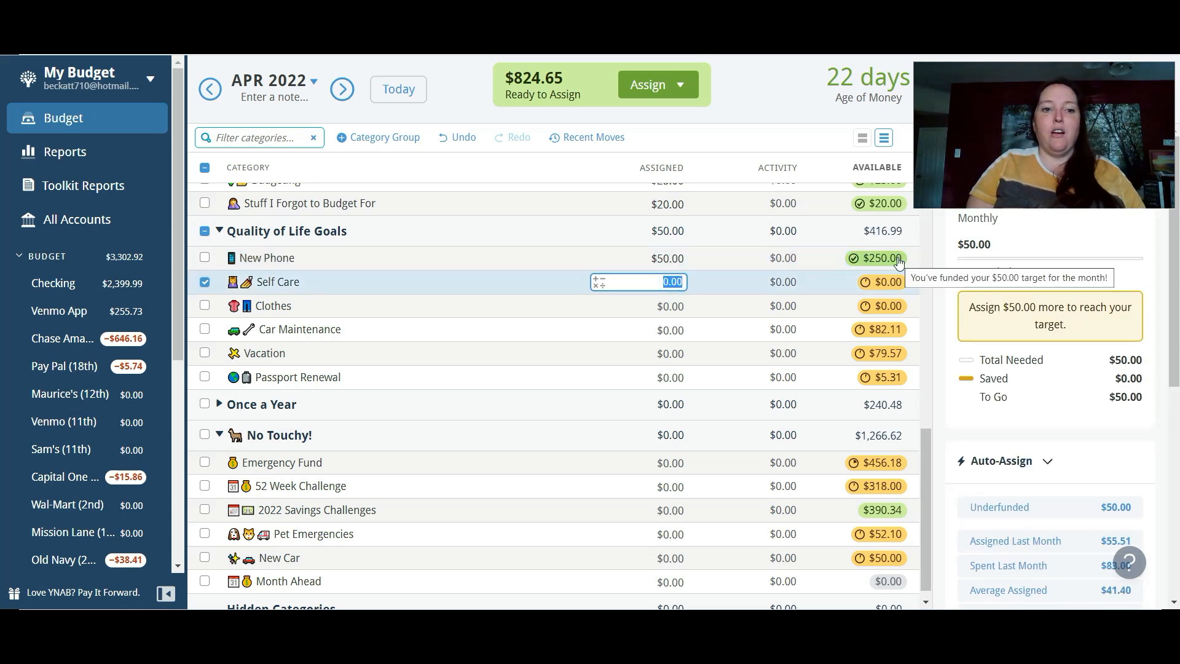
{"action": "type", "text": "100"}
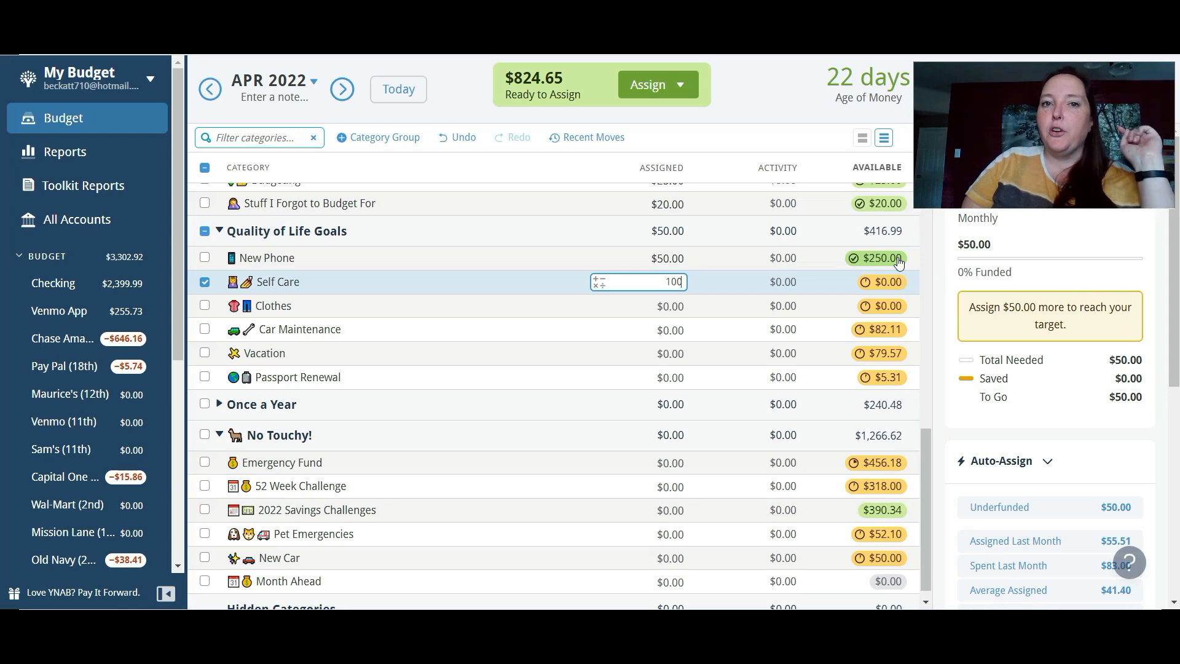
{"action": "key", "text": "Return"}
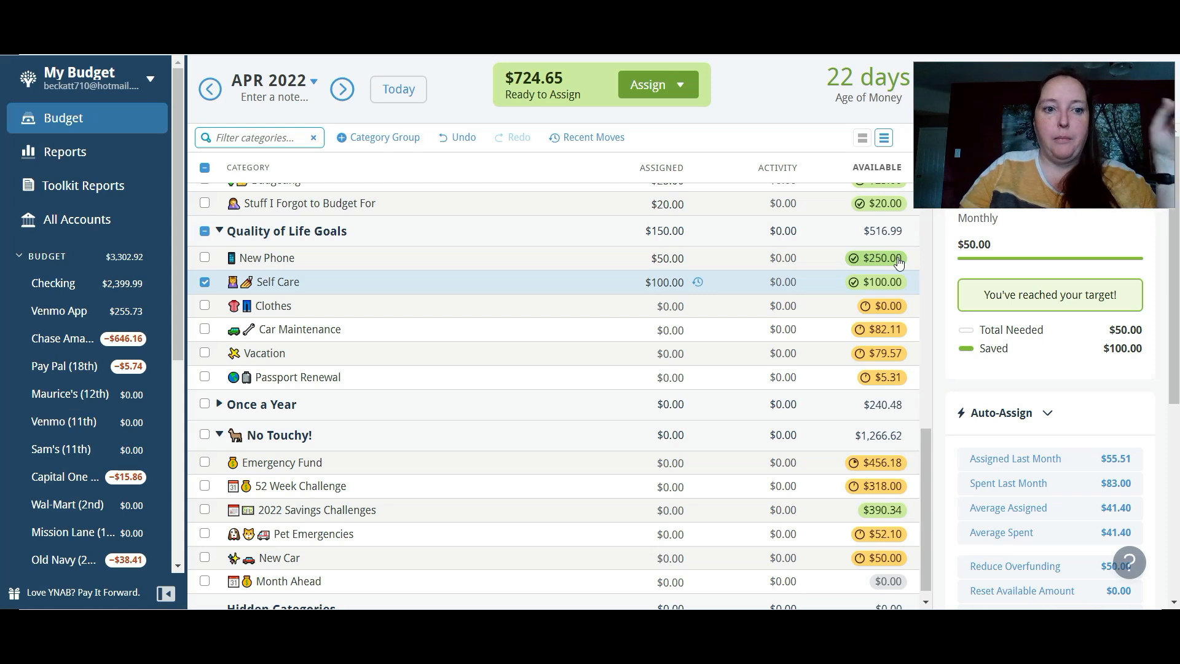
{"action": "left_click", "coordinate": [204, 281]}
- Assign $25 to Clothes and $50 to Car Maintenance in the Quality of Life Goals group
{"action": "left_click", "coordinate": [670, 306]}
{"action": "type", "text": "25"}
{"action": "key", "text": "Return"}
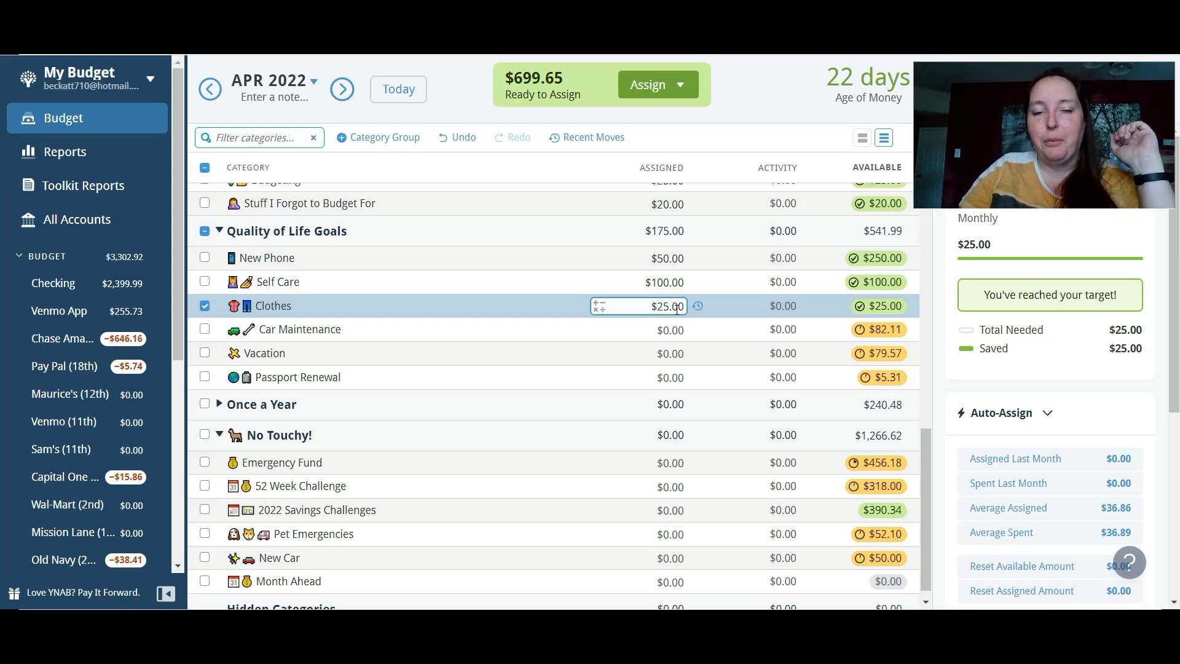
{"action": "left_click", "coordinate": [679, 329]}
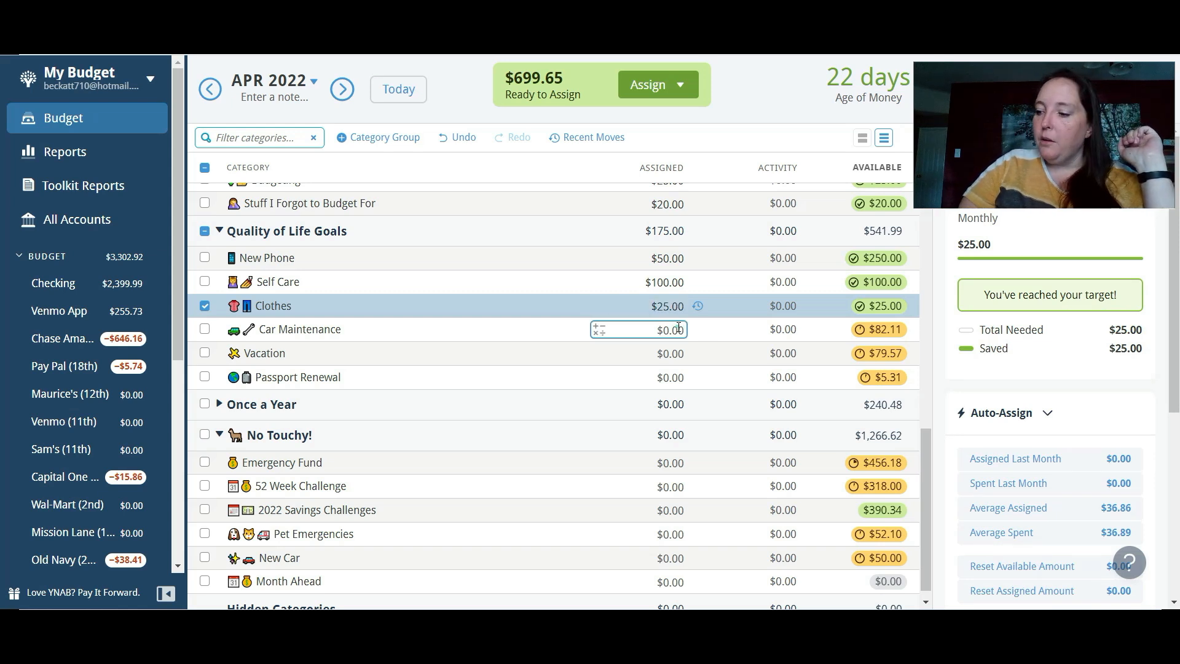
{"action": "type", "text": "50"}
{"action": "key", "text": "Return"}
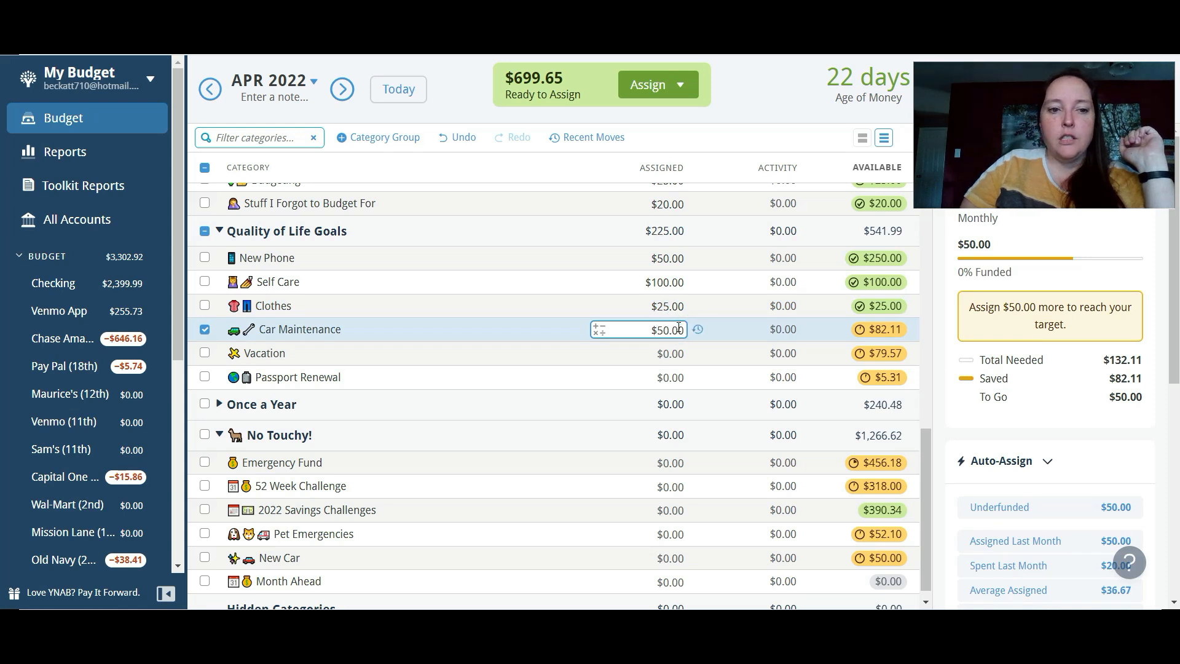
- Assign $50 to Vacation in the Quality of Life Goals group and clear the category selection
{"action": "left_click", "coordinate": [676, 354]}
{"action": "type", "text": "50"}
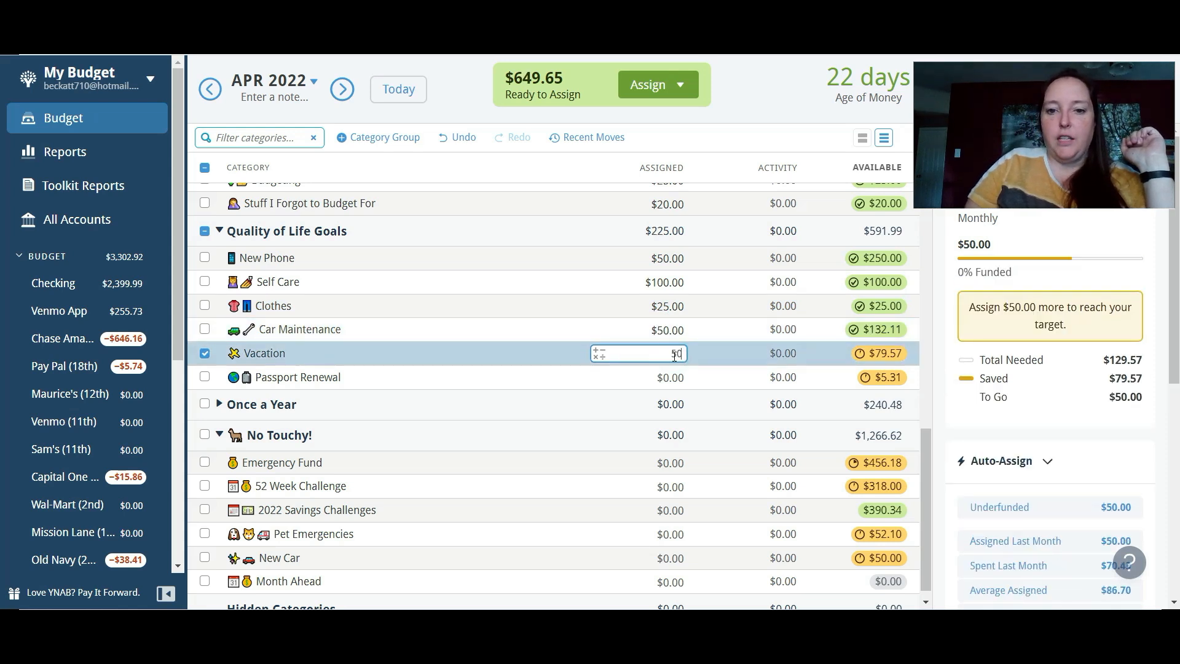
{"action": "key", "text": "Return"}
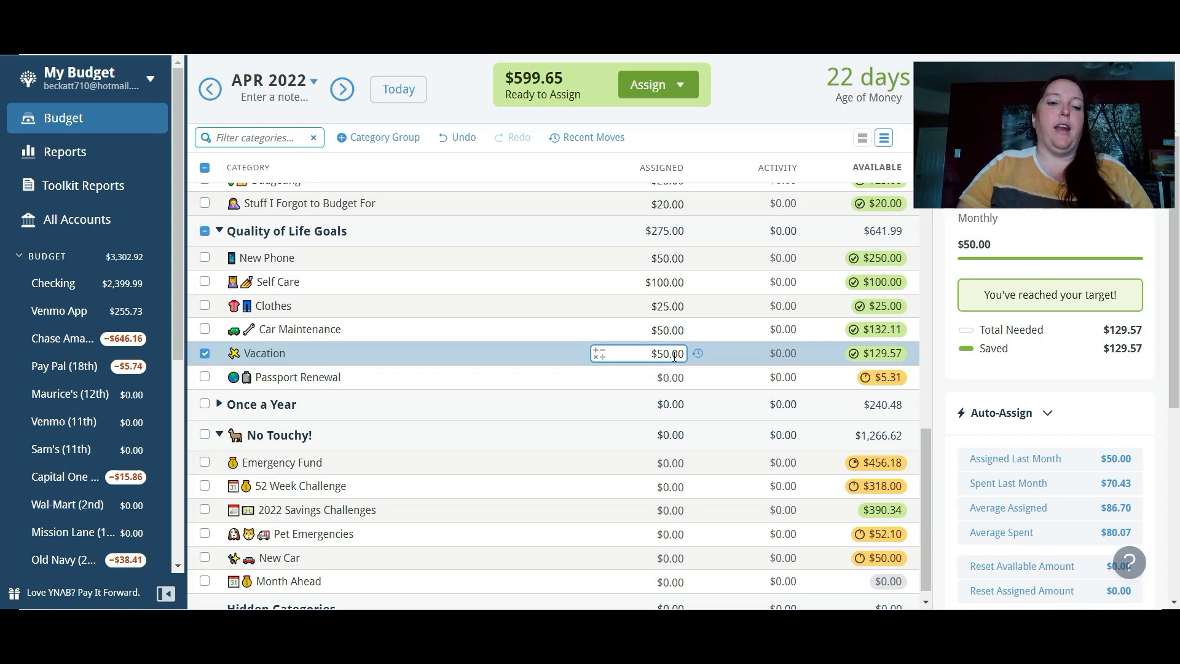
{"action": "left_click", "coordinate": [205, 354]}
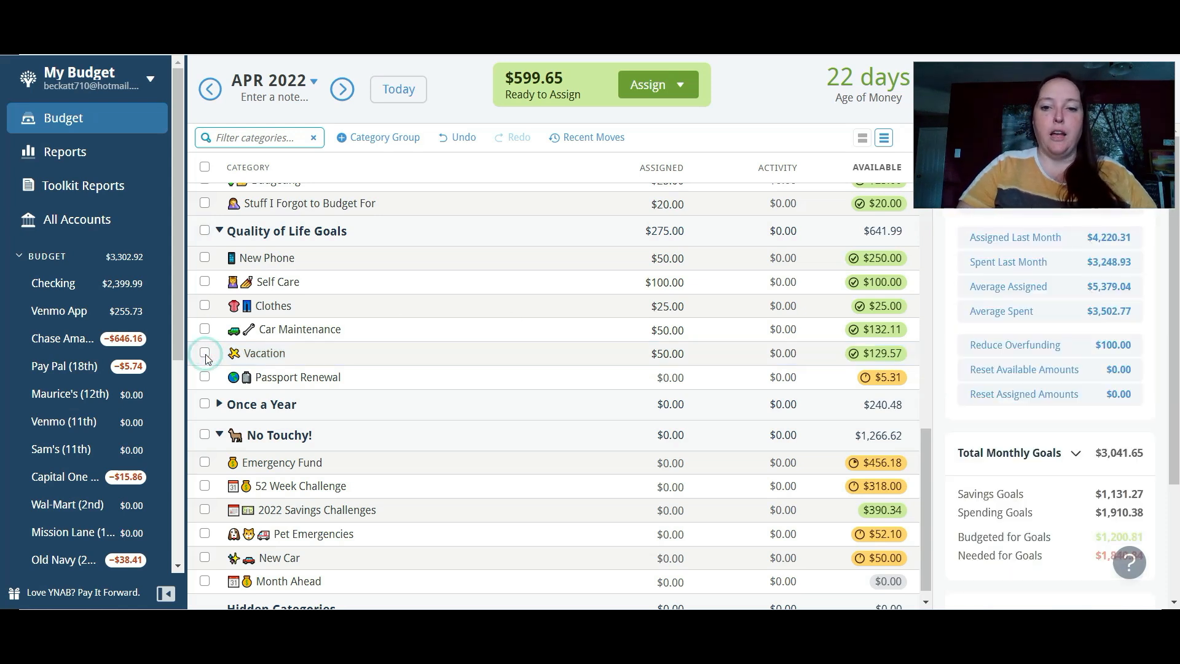
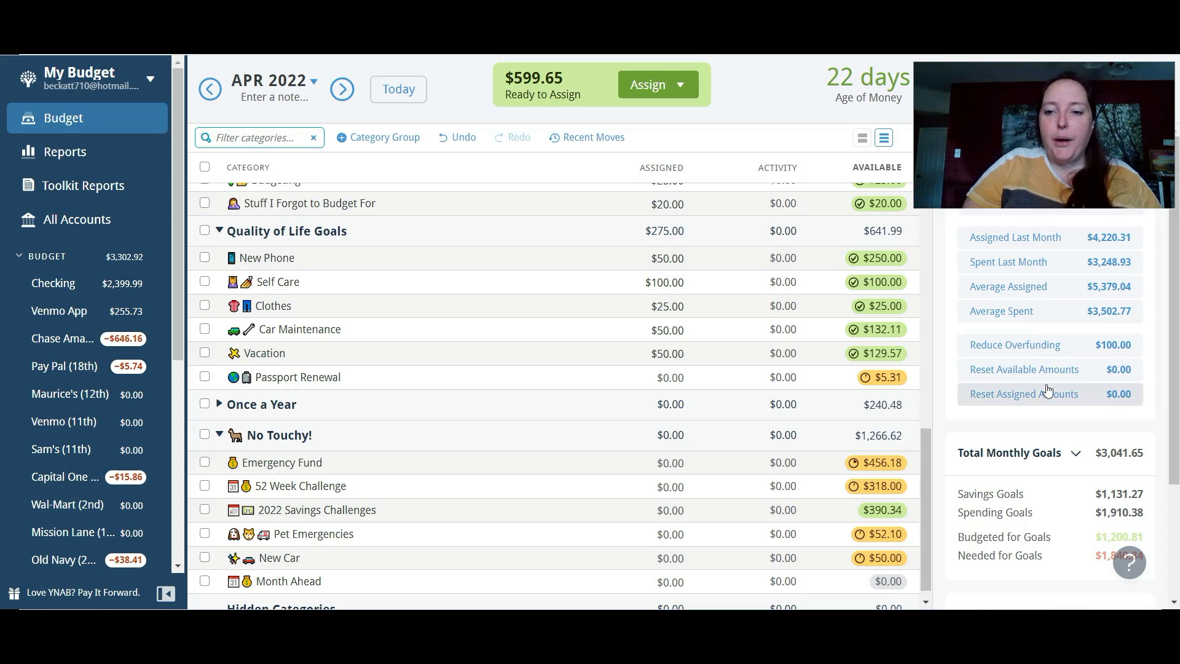
- Fund the Emergency Fund in the No Touchy! group with its underfunded amount of $171.54
{"action": "left_click_drag", "start_coordinate": [926, 441], "coordinate": [931, 499]}
{"action": "left_click", "coordinate": [667, 449]}
{"action": "left_click", "coordinate": [667, 450]}
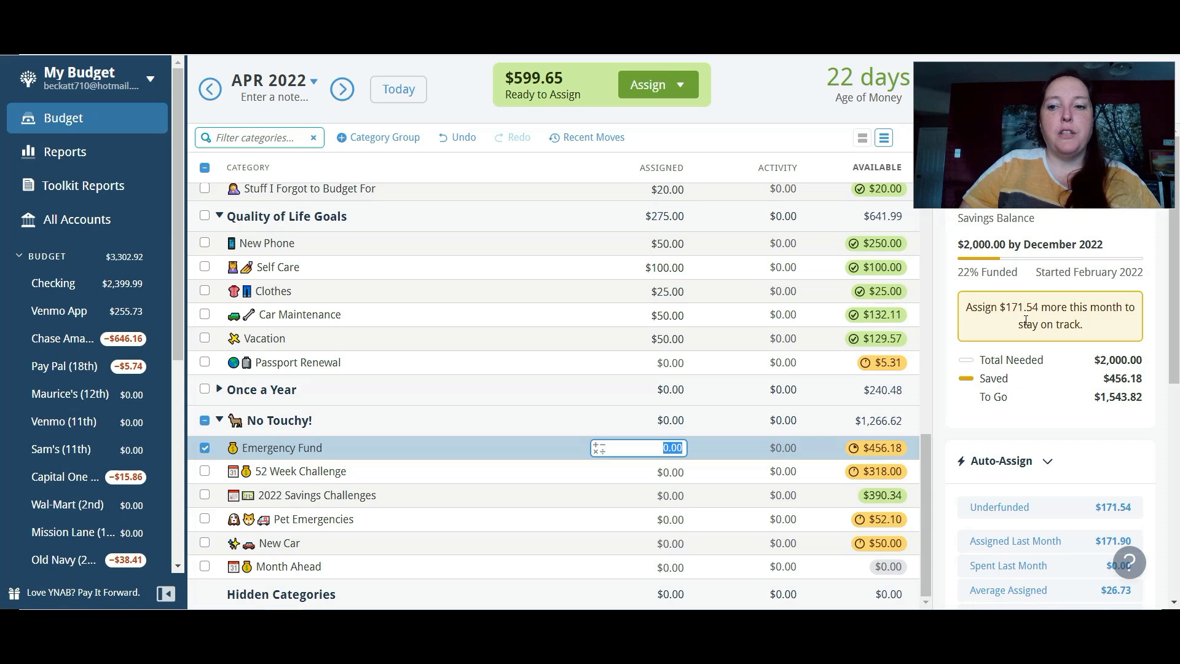
{"action": "left_click", "coordinate": [1000, 518]}
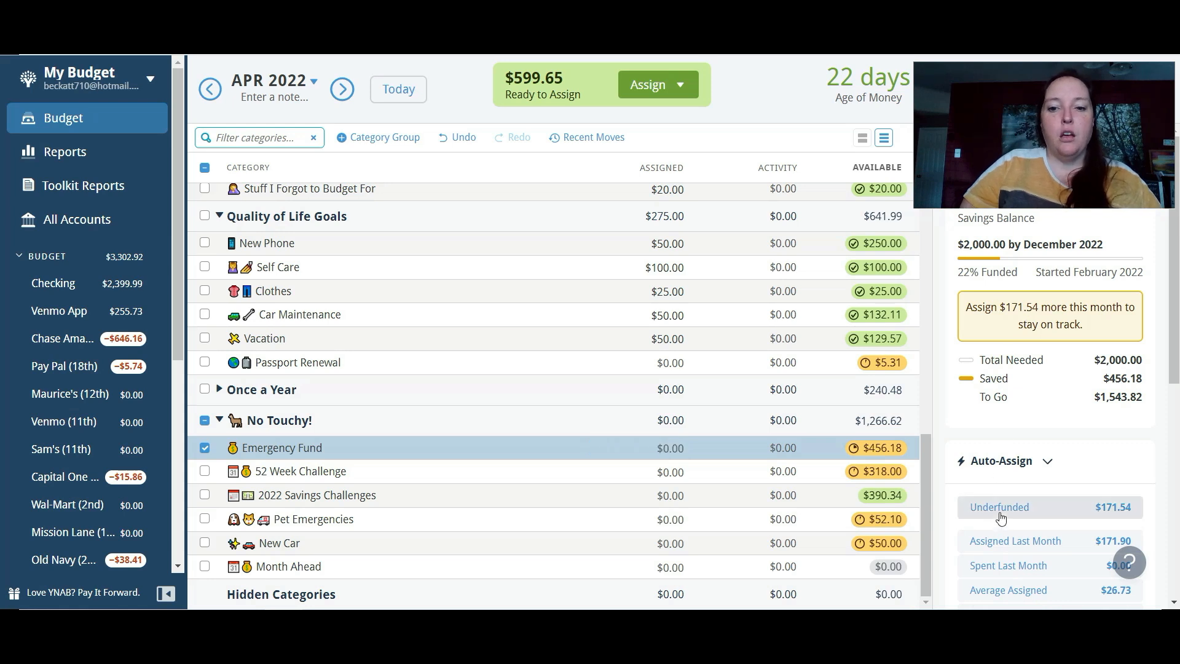
{"action": "left_click", "coordinate": [1000, 518]}
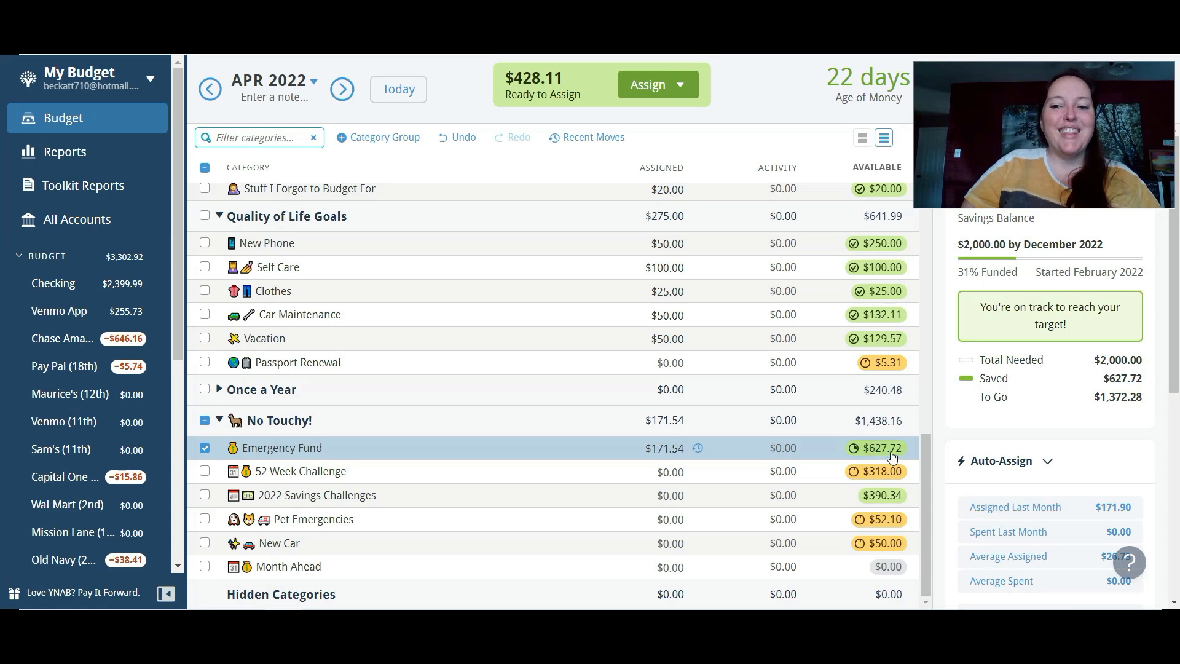
{"action": "mouse_move", "coordinate": [892, 456]}
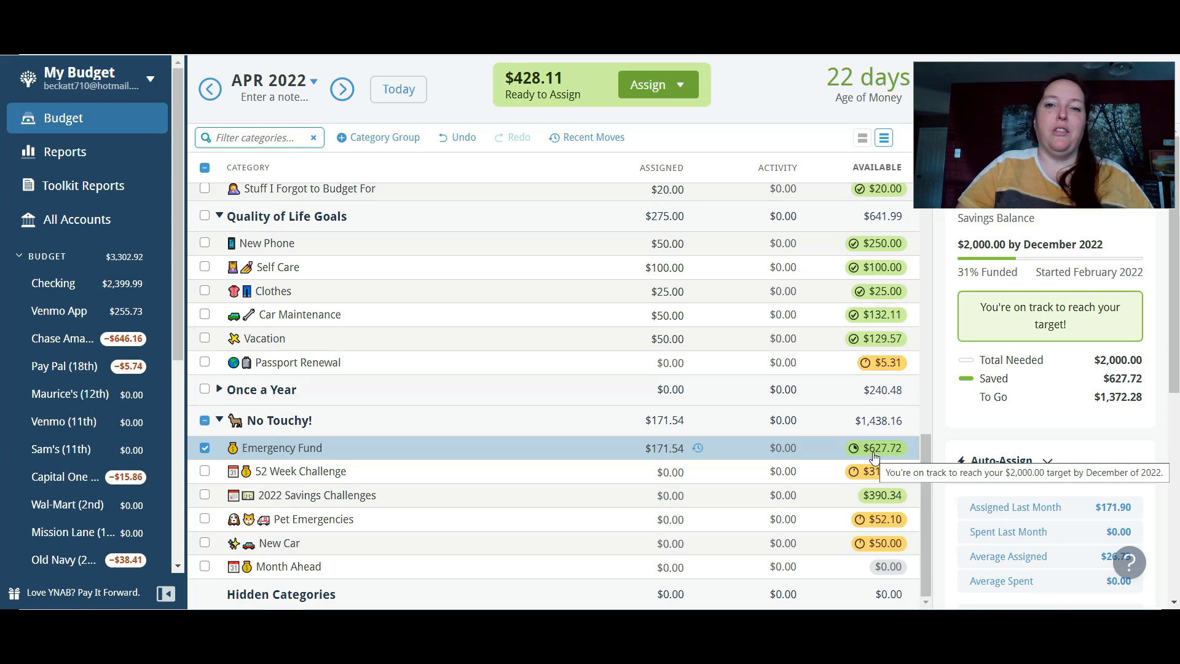
- Assign $53 to the 52 Week Challenge in the No Touchy! group
{"action": "left_click", "coordinate": [646, 468]}
{"action": "type", "text": "53"}
{"action": "key", "text": "Return"}
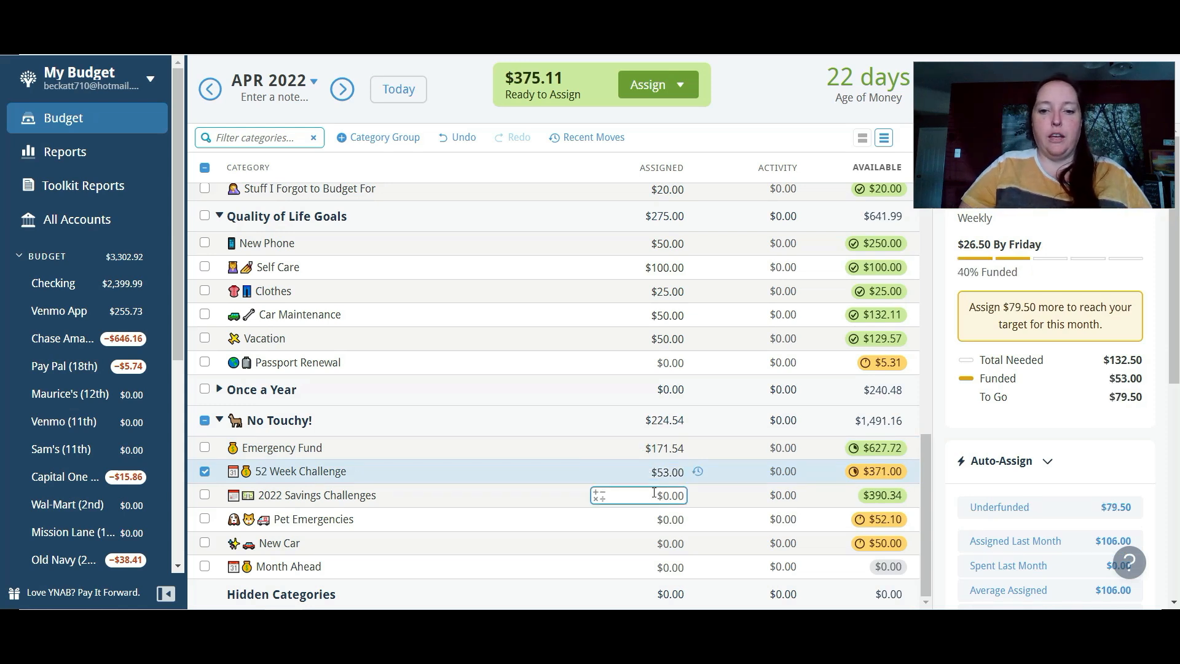
- Check the 2022 Savings Challenges category and review the amounts assigned across the Throughout the Month group
{"action": "left_click", "coordinate": [654, 495]}
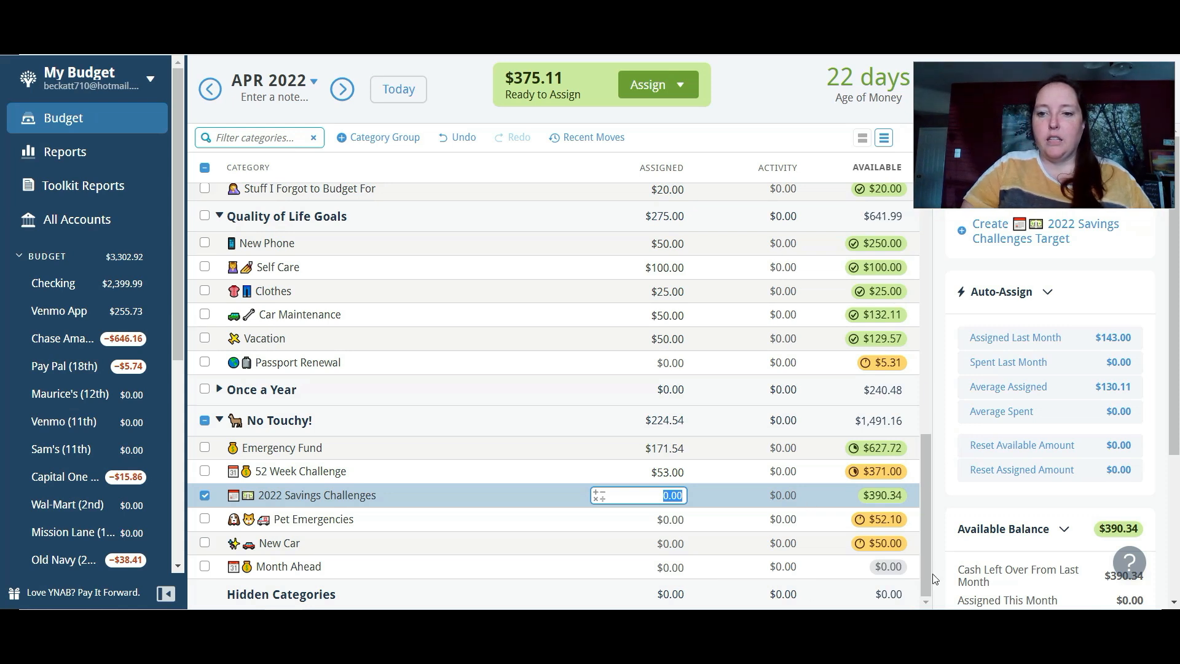
{"action": "left_click_drag", "start_coordinate": [924, 507], "coordinate": [943, 178]}
{"action": "left_click", "coordinate": [676, 226]}
{"action": "left_click", "coordinate": [684, 251]}
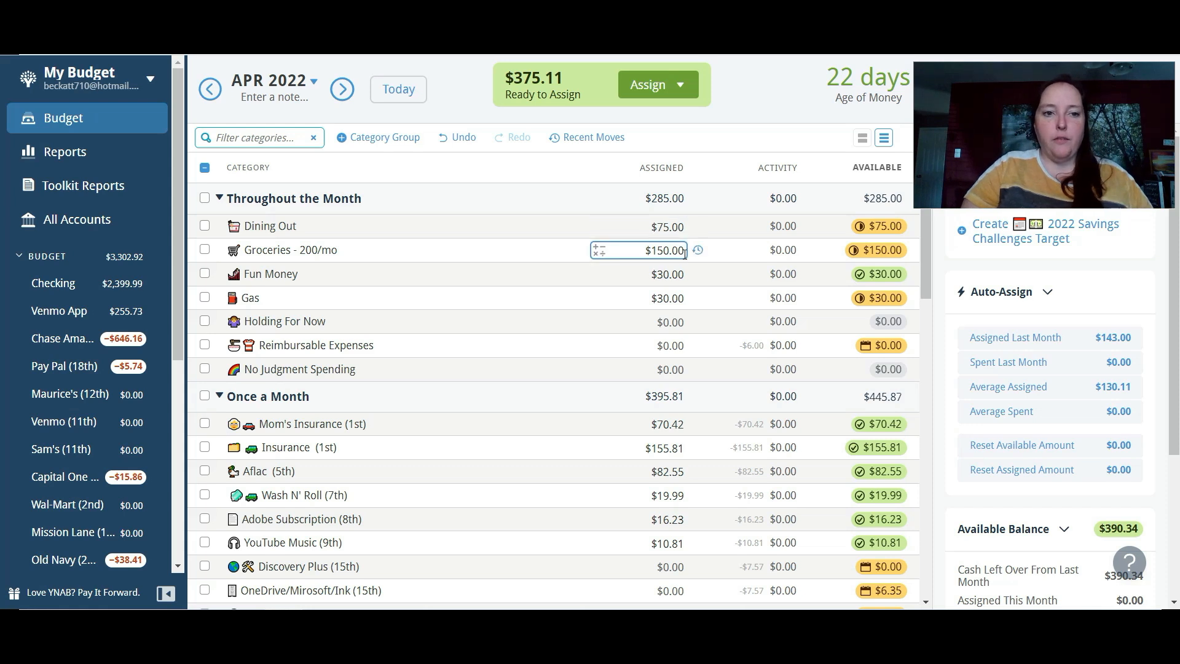
{"action": "left_click", "coordinate": [686, 271]}
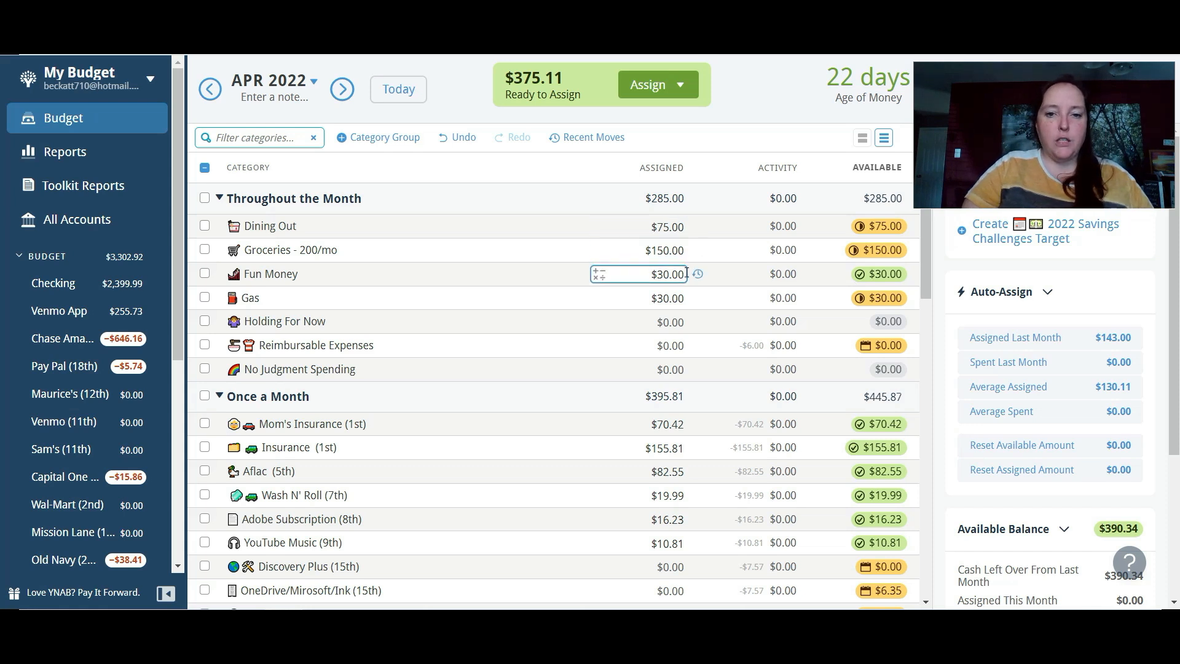
{"action": "left_click", "coordinate": [684, 297]}
{"action": "left_click", "coordinate": [683, 320]}
{"action": "left_click", "coordinate": [681, 339]}
{"action": "key", "text": "Escape"}
- Assign $150 to Ecclesial Expenses in the Once a Month group
{"action": "left_click_drag", "start_coordinate": [925, 292], "coordinate": [911, 455]}
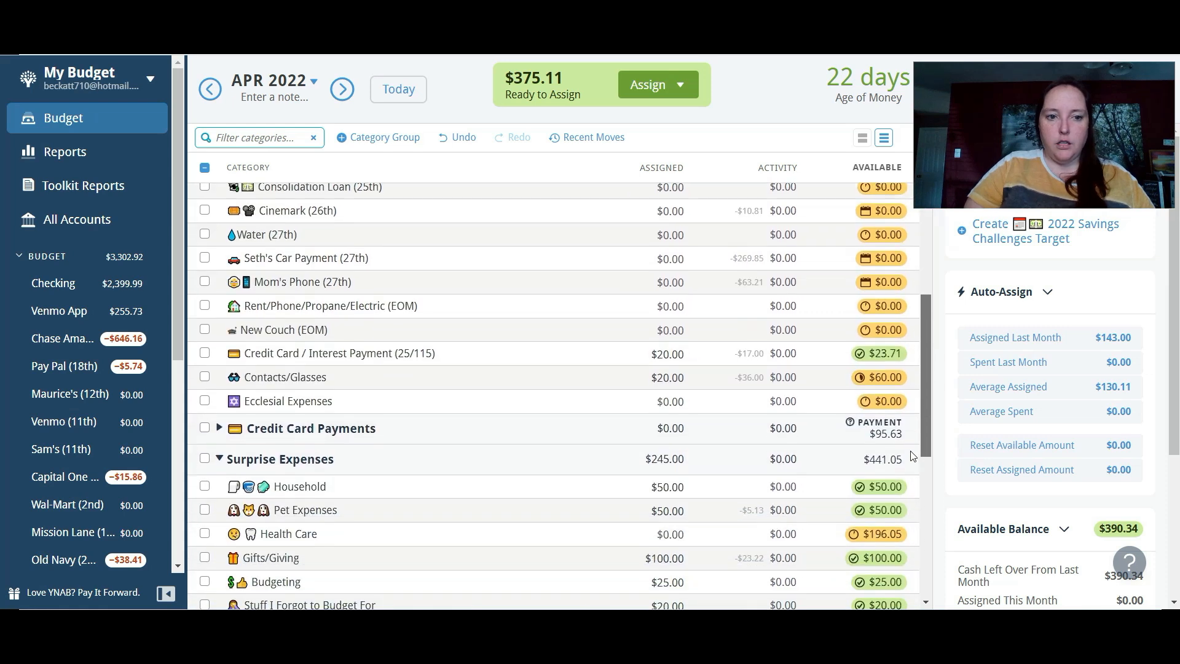
{"action": "left_click", "coordinate": [679, 378]}
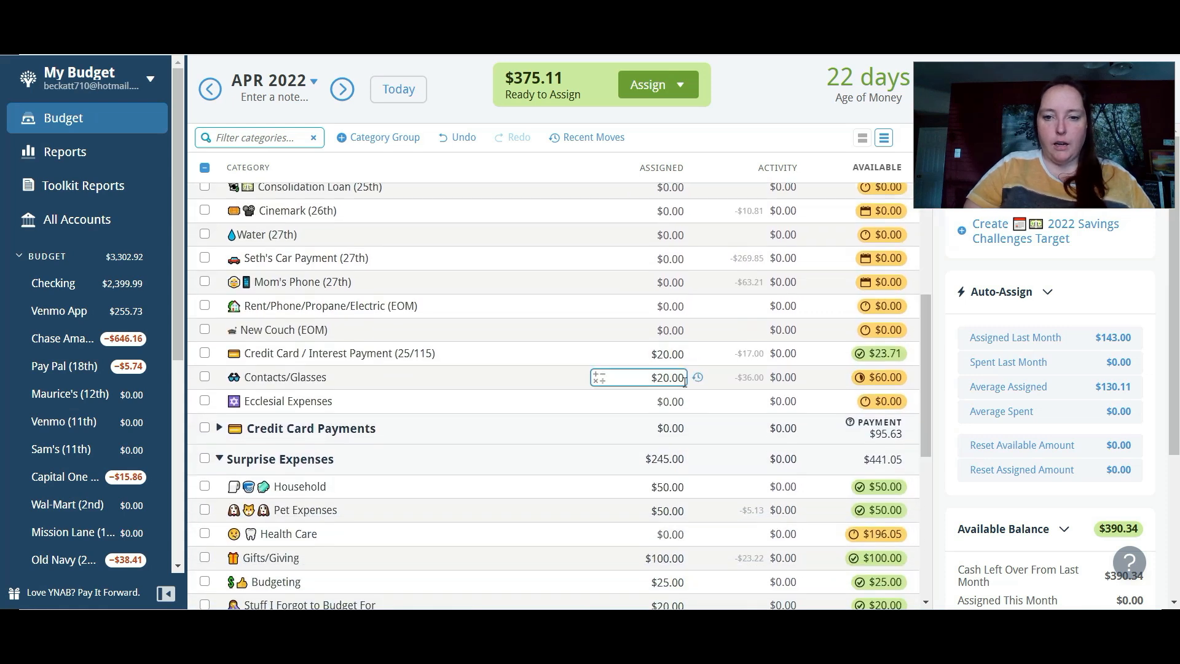
{"action": "left_click_drag", "start_coordinate": [927, 359], "coordinate": [927, 396]}
{"action": "left_click", "coordinate": [670, 295]}
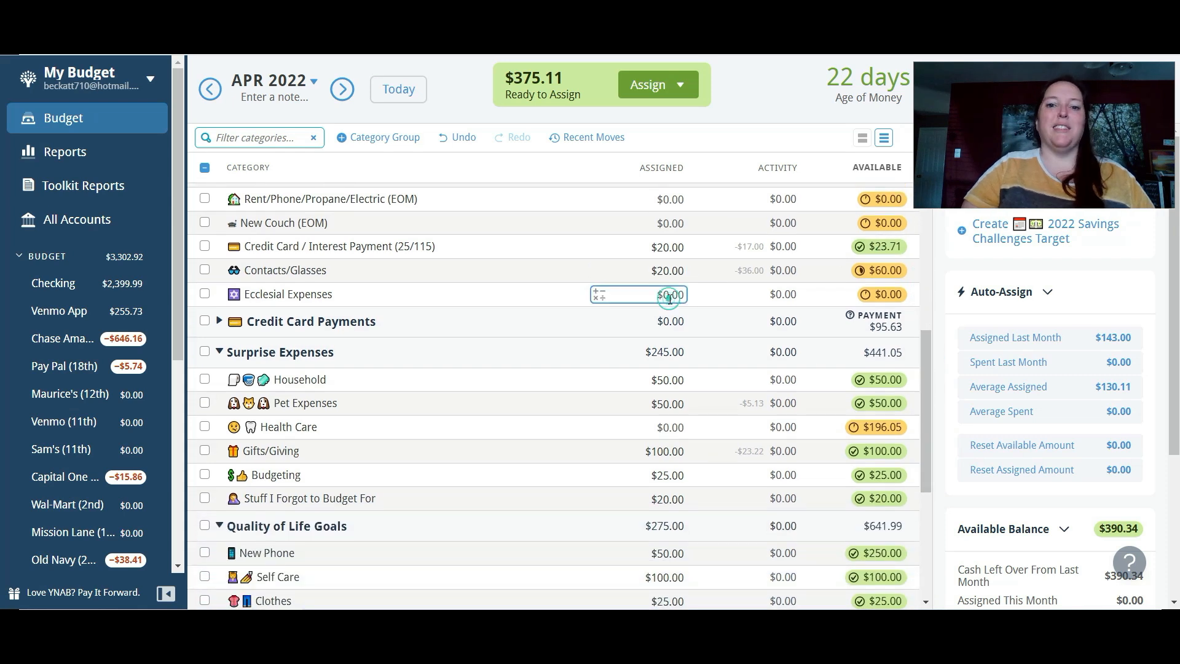
{"action": "type", "text": "150"}
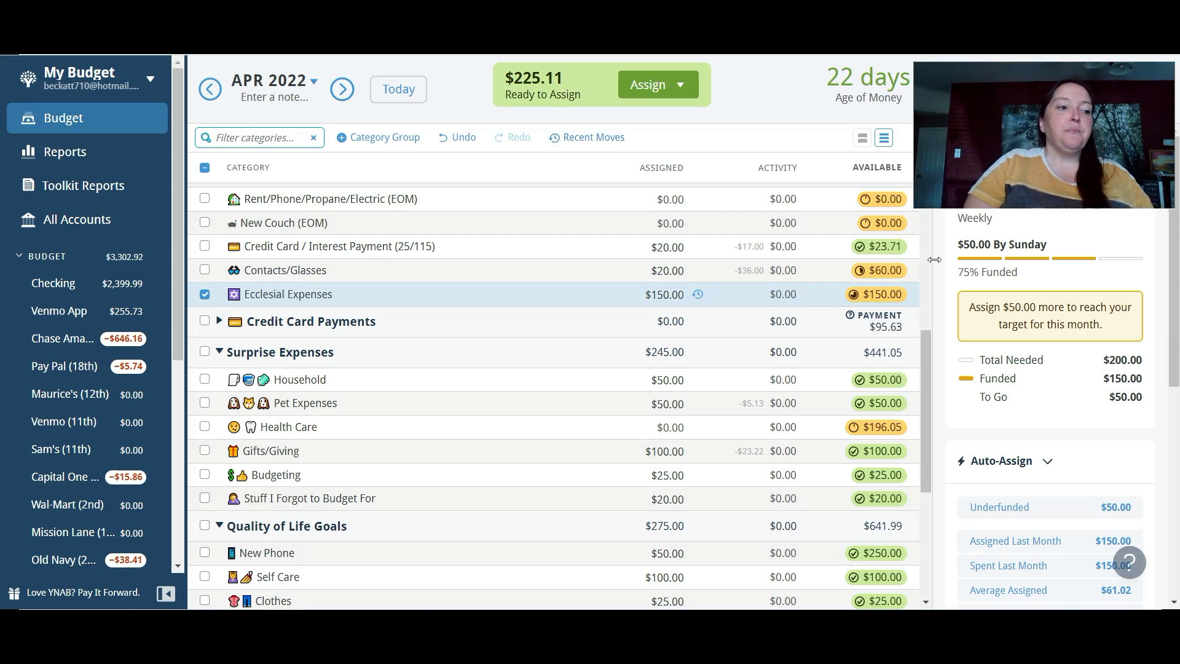
- Assign the remaining $225.11 to Holding For Now in the Throughout the Month group
{"action": "left_click_drag", "start_coordinate": [924, 364], "coordinate": [936, 195]}
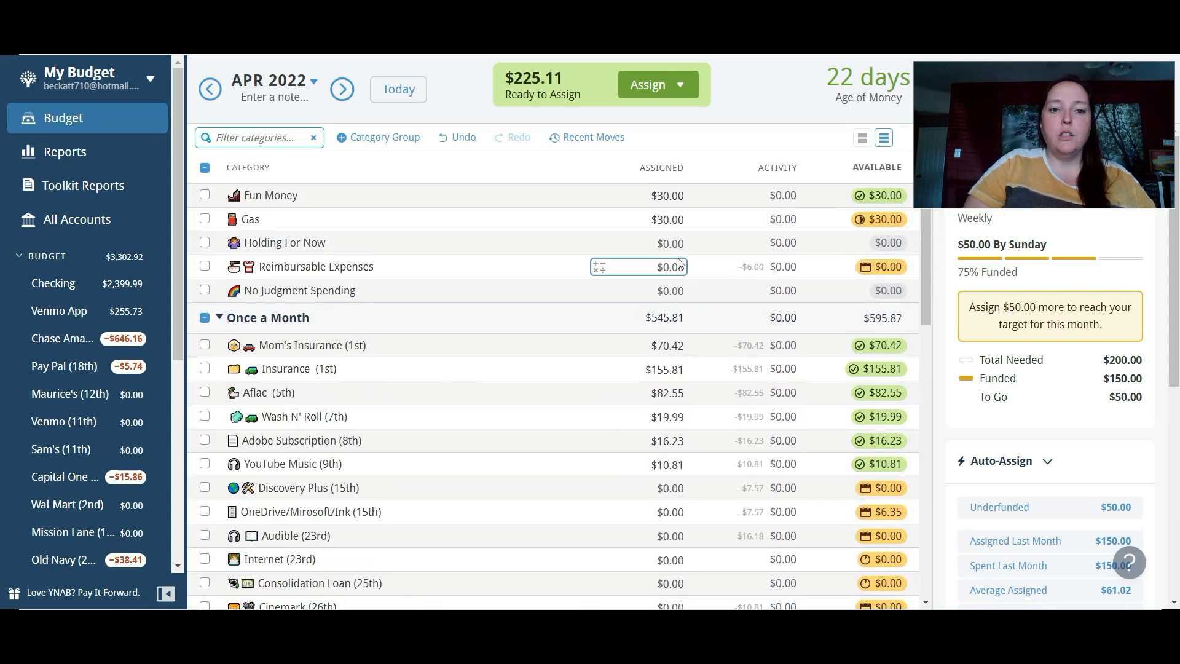
{"action": "left_click", "coordinate": [662, 240]}
{"action": "type", "text": "225.11"}
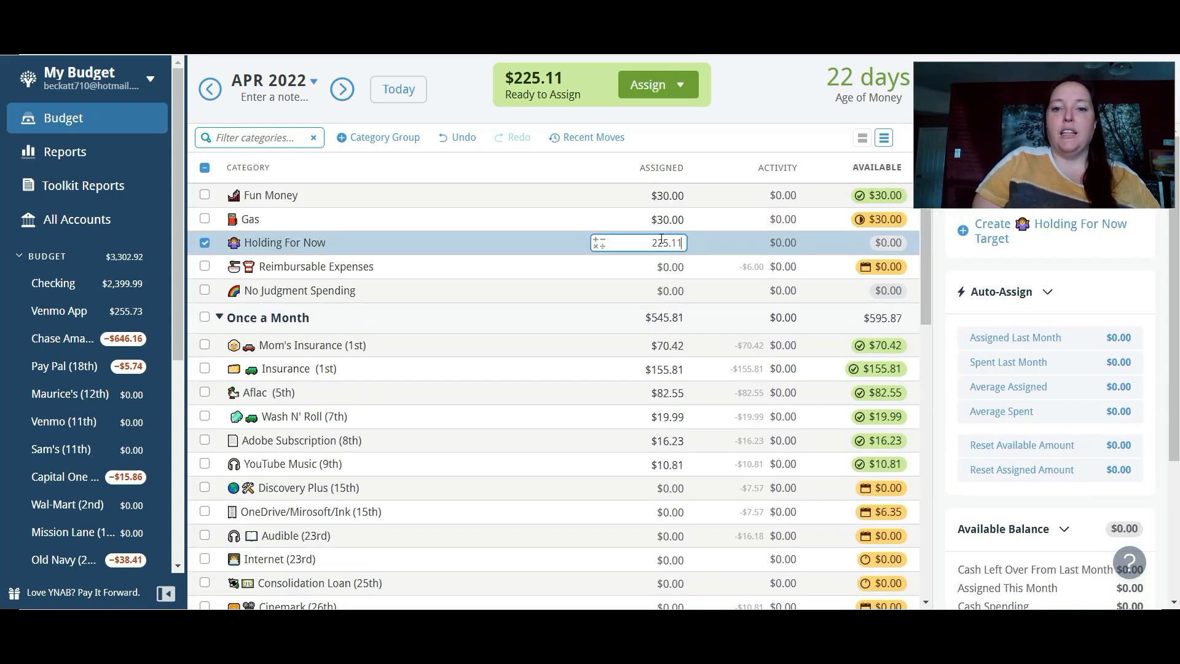
{"action": "key", "text": "Return"}
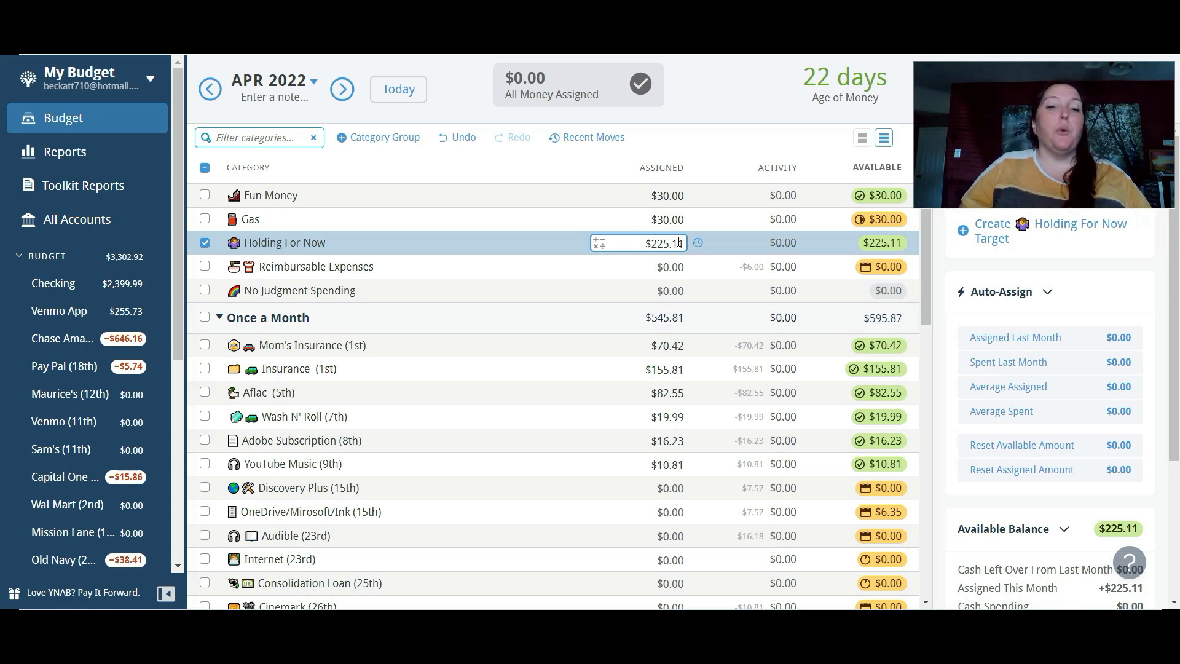
{"action": "key", "text": "Return"}
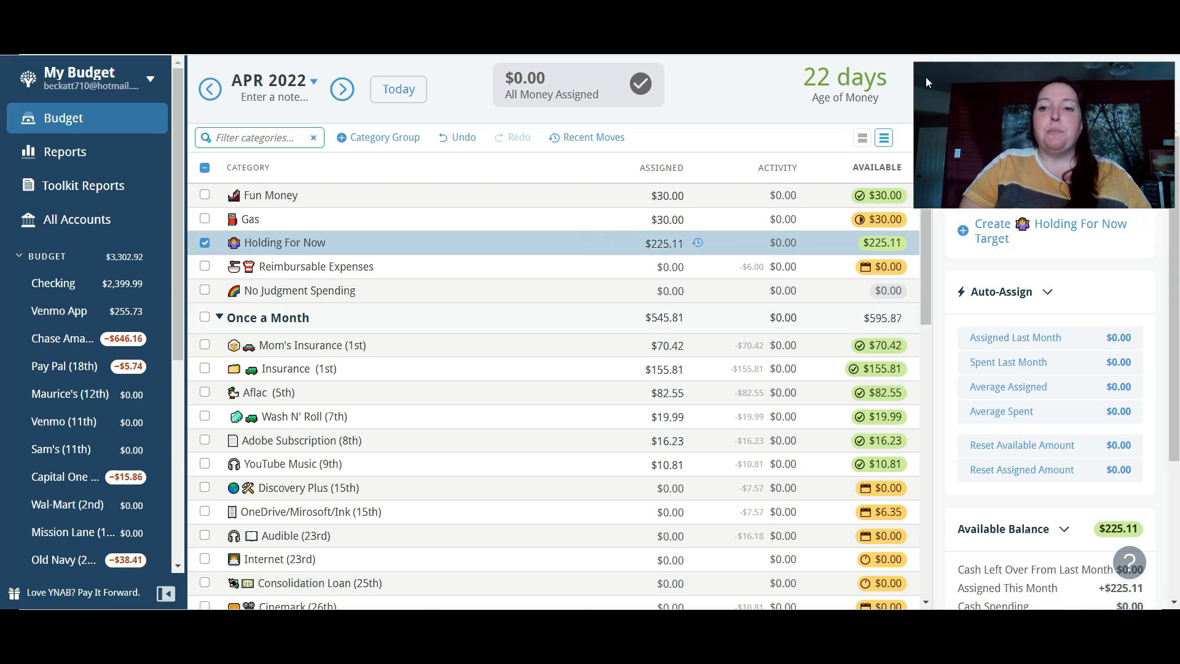